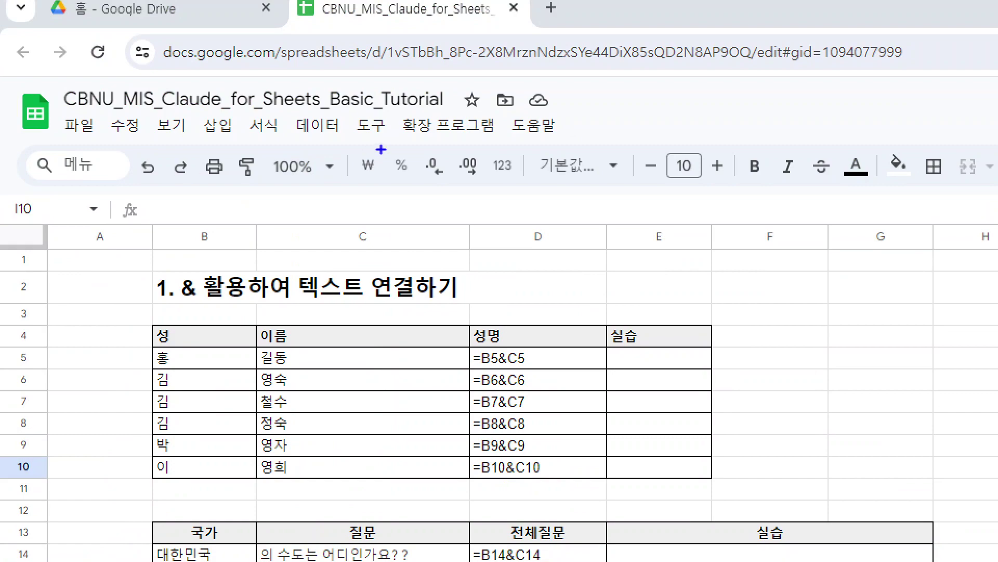
drag(169, 107, 427, 107)
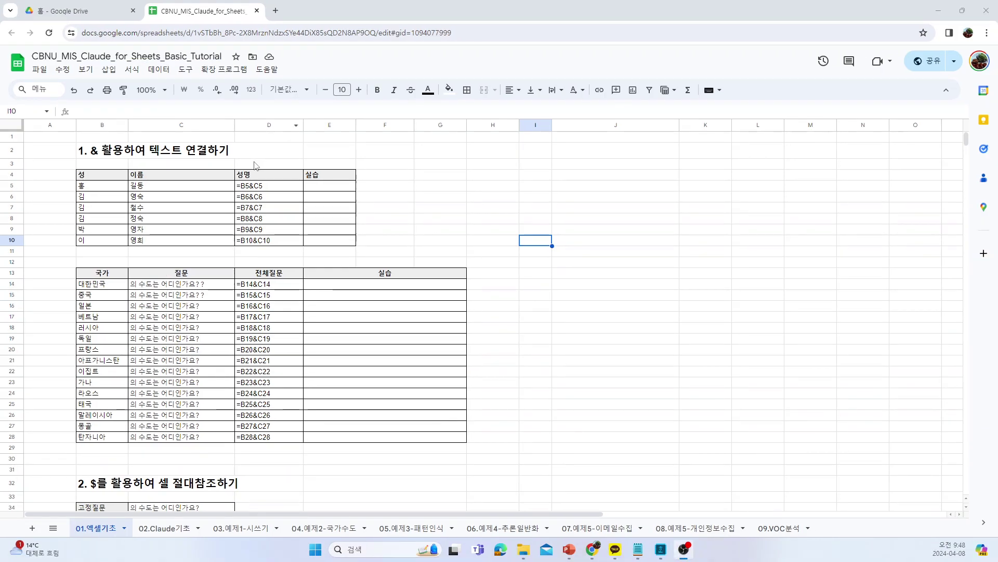
click(43, 73)
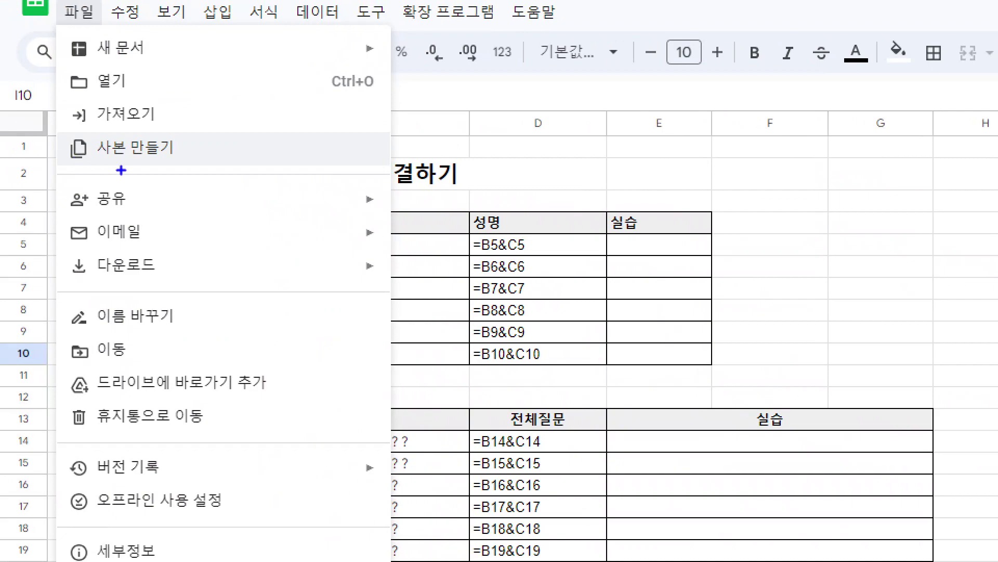
drag(97, 161, 175, 159)
key(Escape)
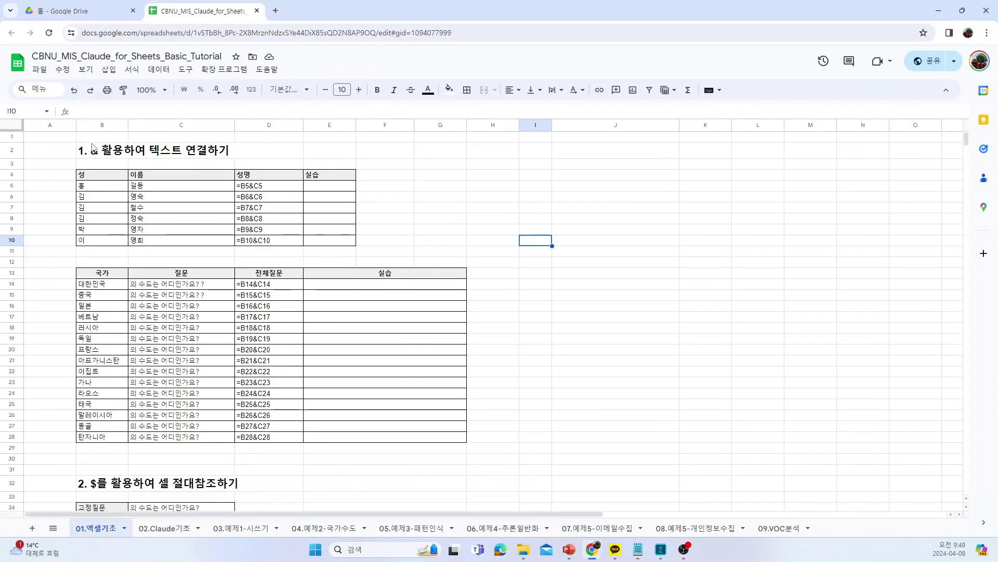
click(40, 72)
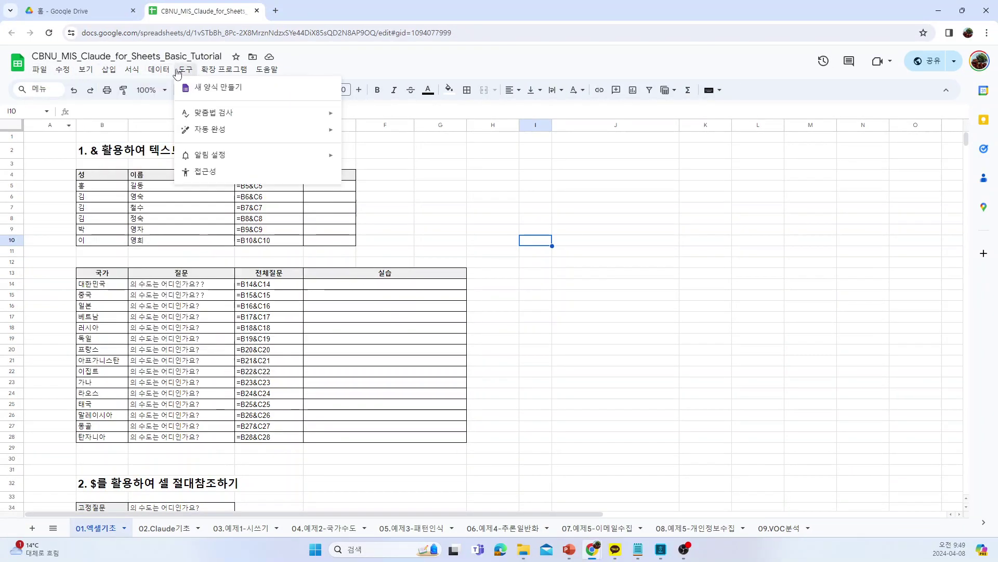
mouse_move(226, 73)
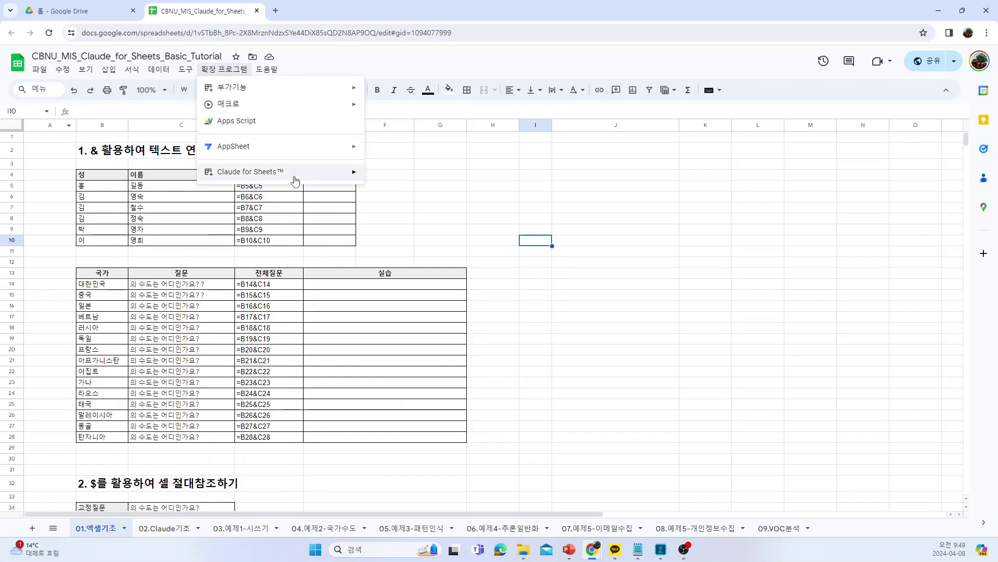
mouse_move(295, 180)
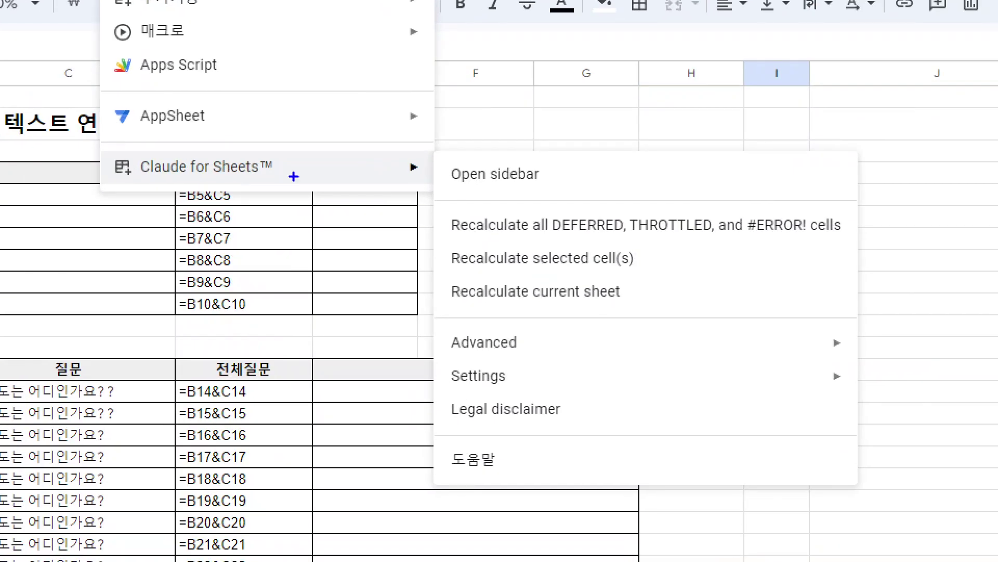
drag(114, 180, 302, 183)
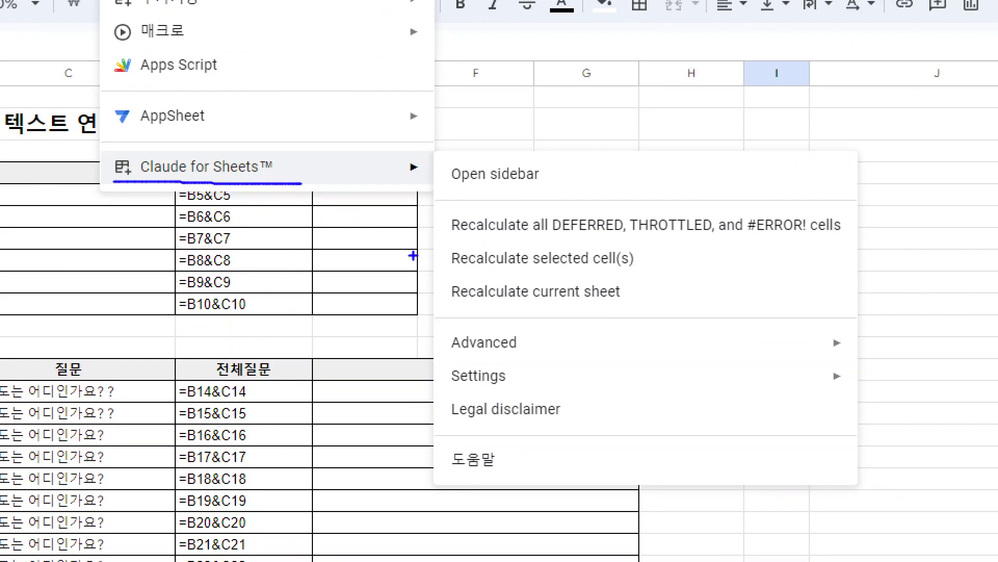
drag(452, 383, 844, 387)
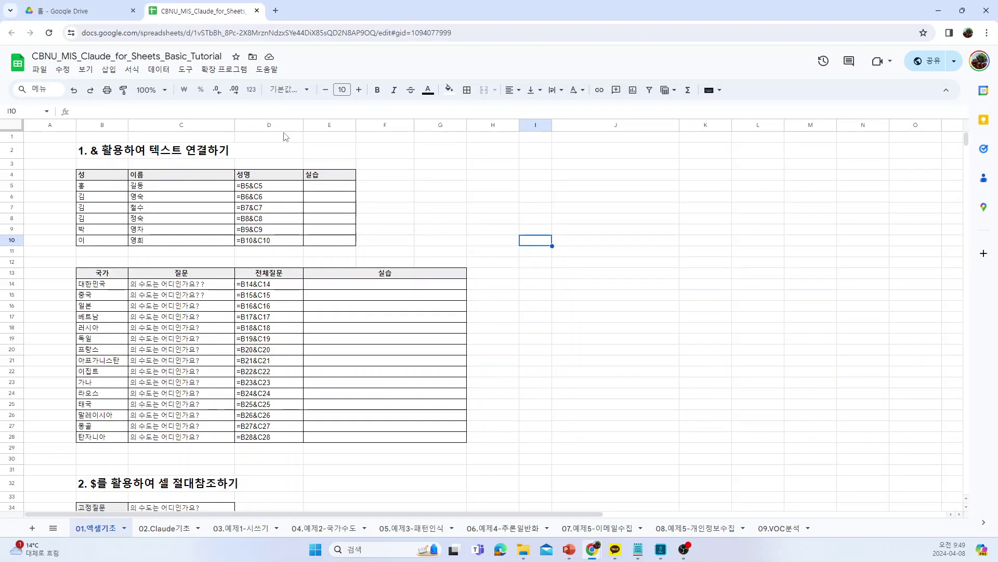
Open the Claude for Sheets sidebar and show its settings page with the Anthropic API key.
click(224, 70)
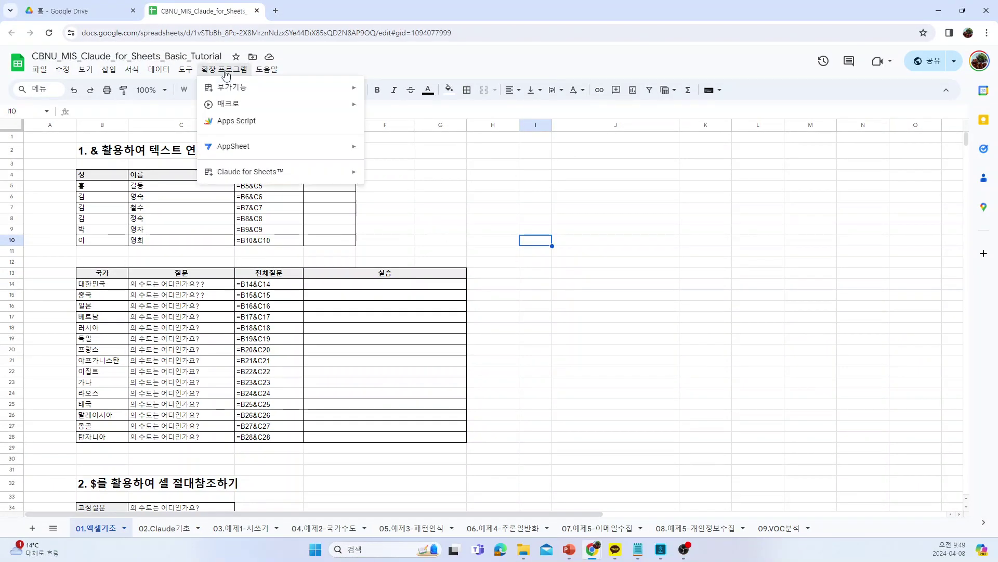
mouse_move(319, 172)
mouse_move(484, 278)
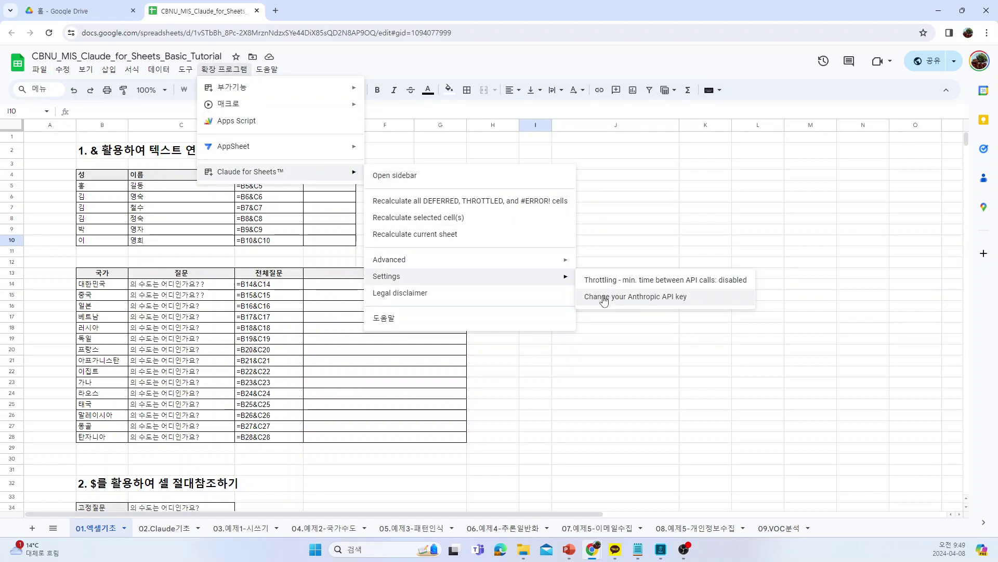
click(409, 179)
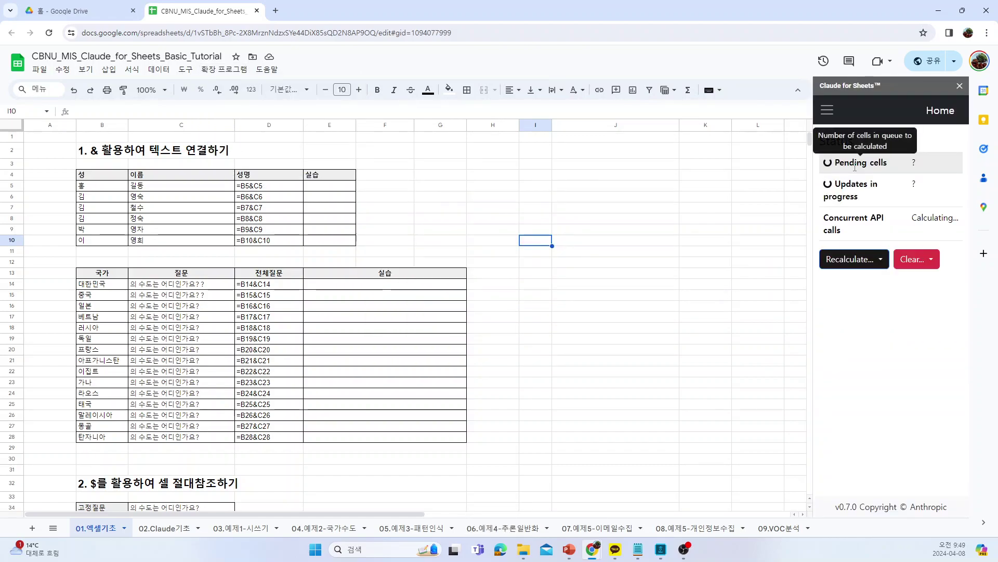
click(827, 110)
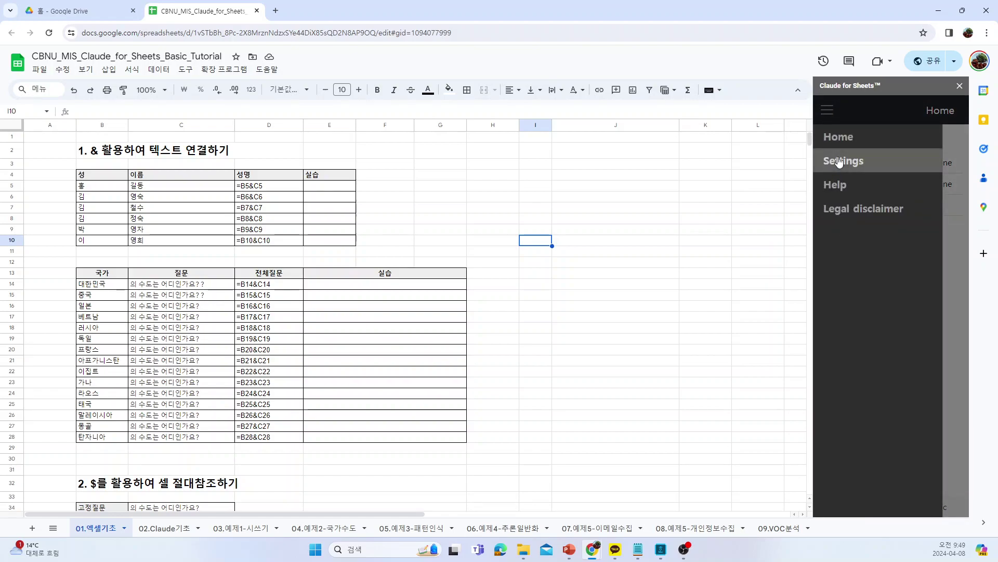
click(829, 160)
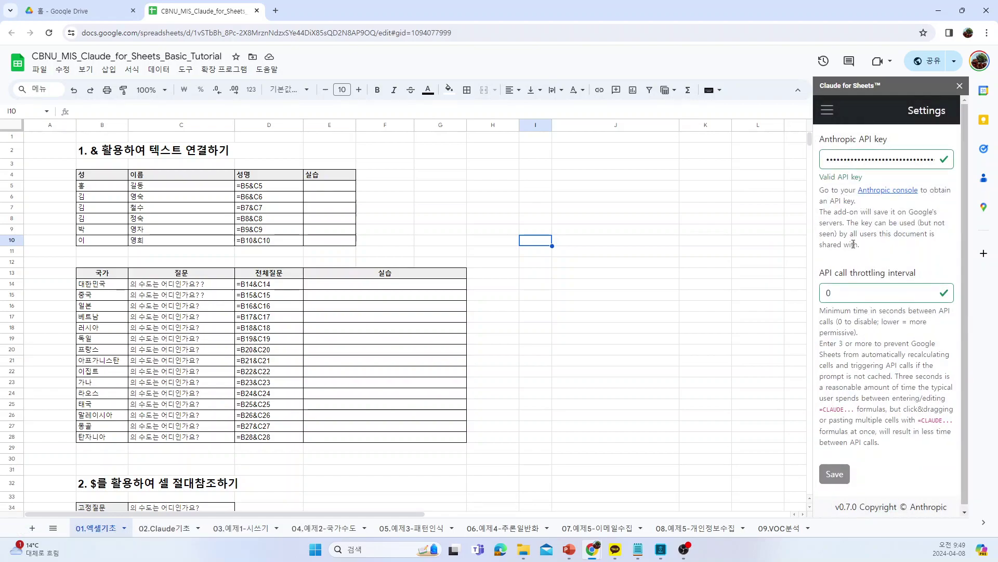
click(827, 110)
click(853, 170)
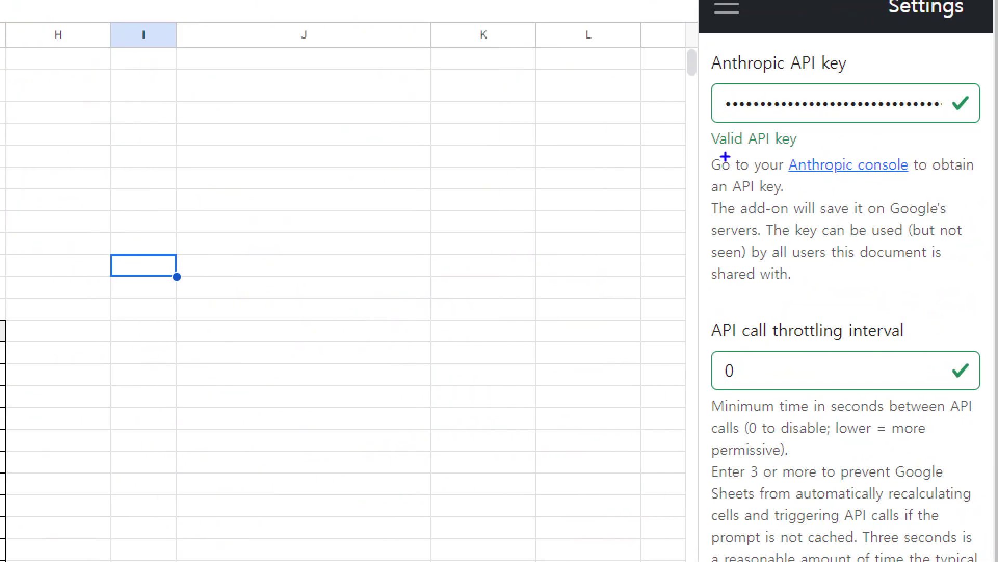
drag(714, 77, 856, 77)
mouse_move(991, 118)
mouse_down()
mouse_move(703, 102)
mouse_move(944, 72)
mouse_move(937, 121)
mouse_up()
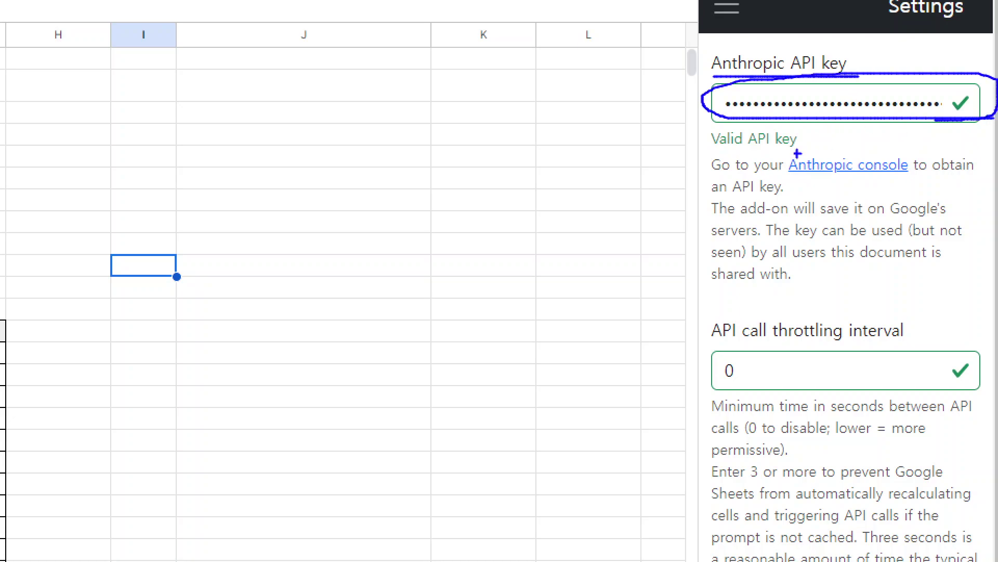
drag(711, 149, 802, 148)
key(Escape)
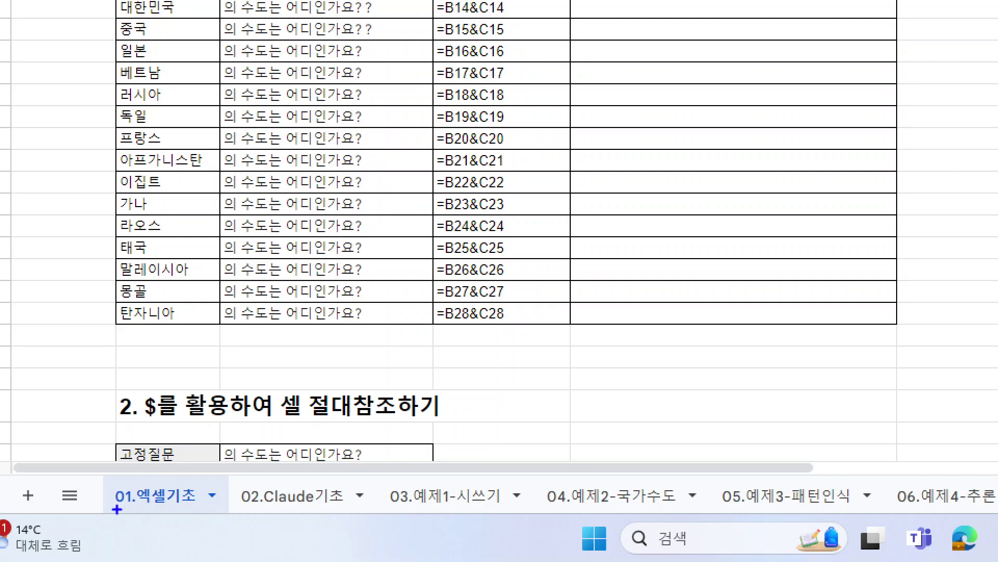
click(116, 509)
drag(258, 507, 327, 502)
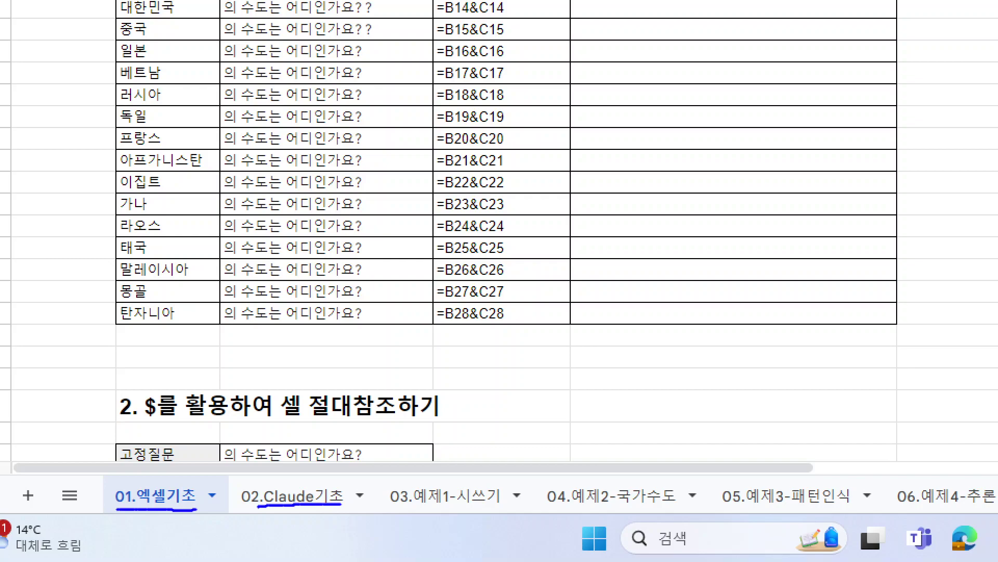
drag(406, 511, 460, 506)
drag(629, 506, 683, 504)
drag(794, 504, 836, 503)
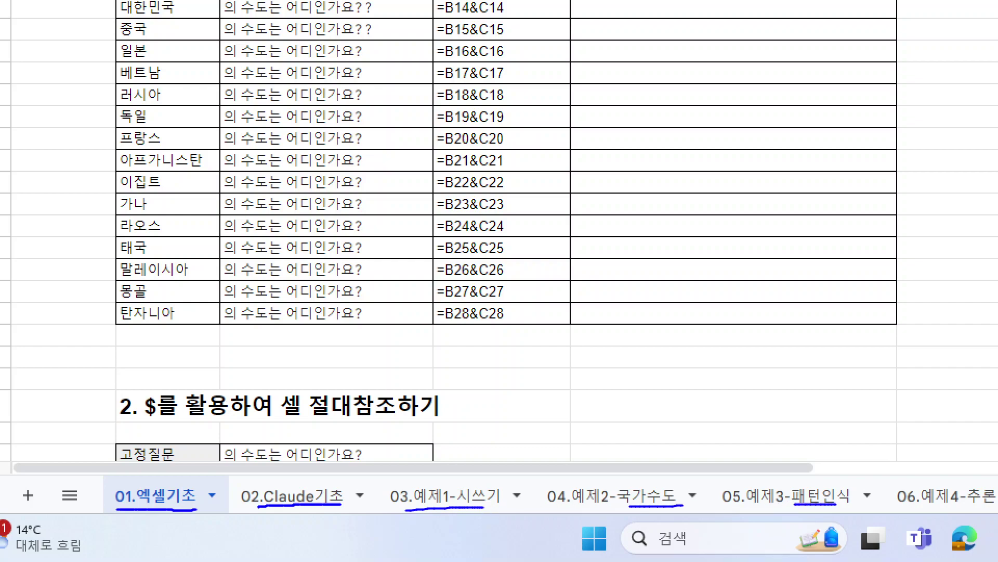
drag(971, 508, 986, 505)
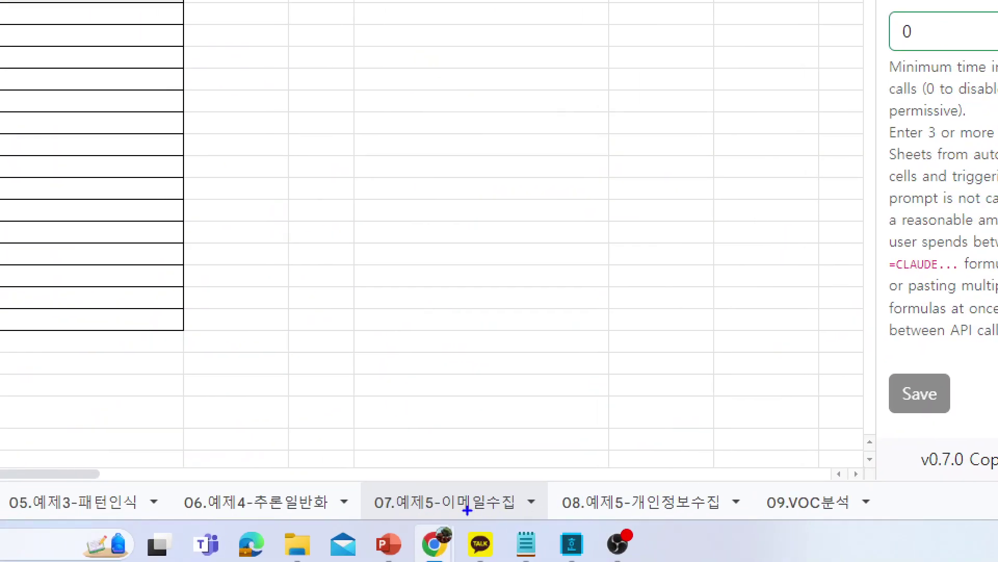
drag(418, 513, 507, 511)
drag(581, 514, 703, 513)
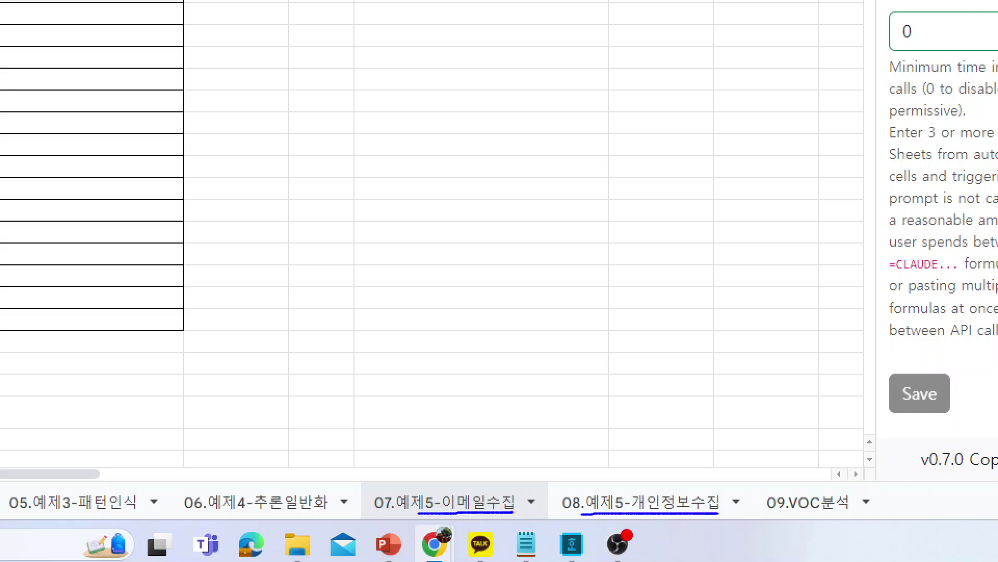
mouse_move(771, 513)
mouse_down()
mouse_move(859, 512)
mouse_move(795, 514)
mouse_up()
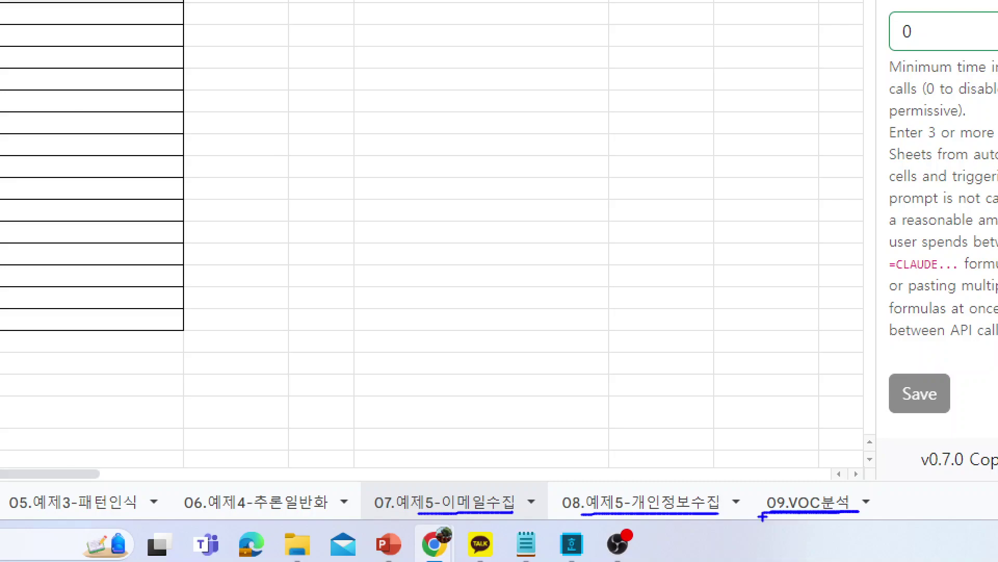
key(Escape)
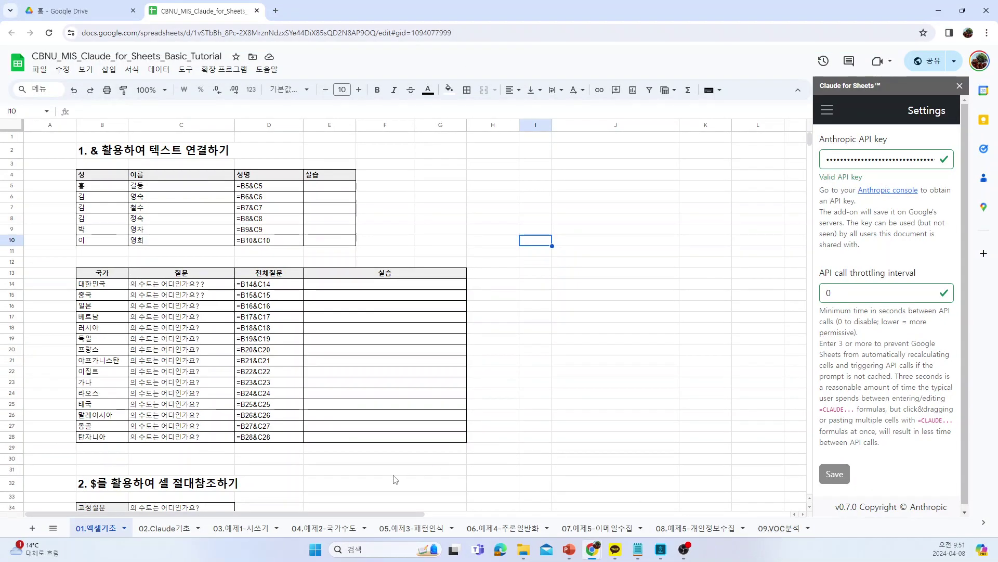
Examine the section 1 heading and the surname and given-name cells in row 5 of the first table.
click(394, 474)
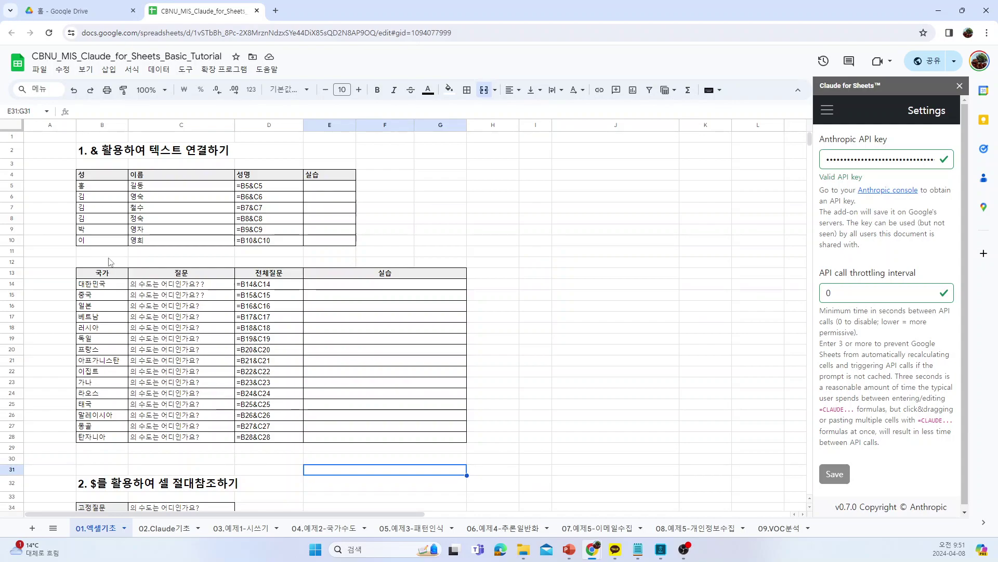
click(96, 155)
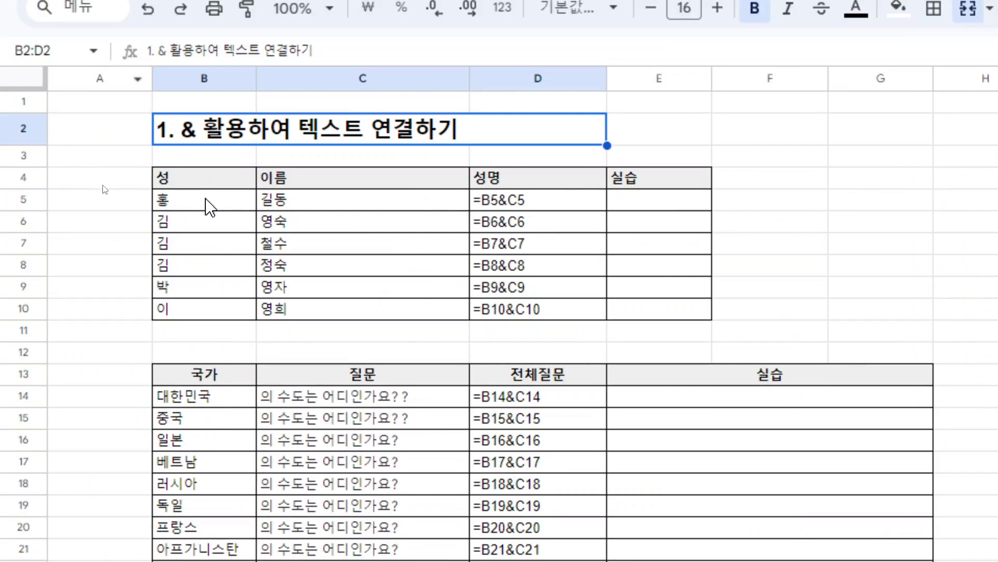
click(210, 207)
click(197, 138)
click(230, 207)
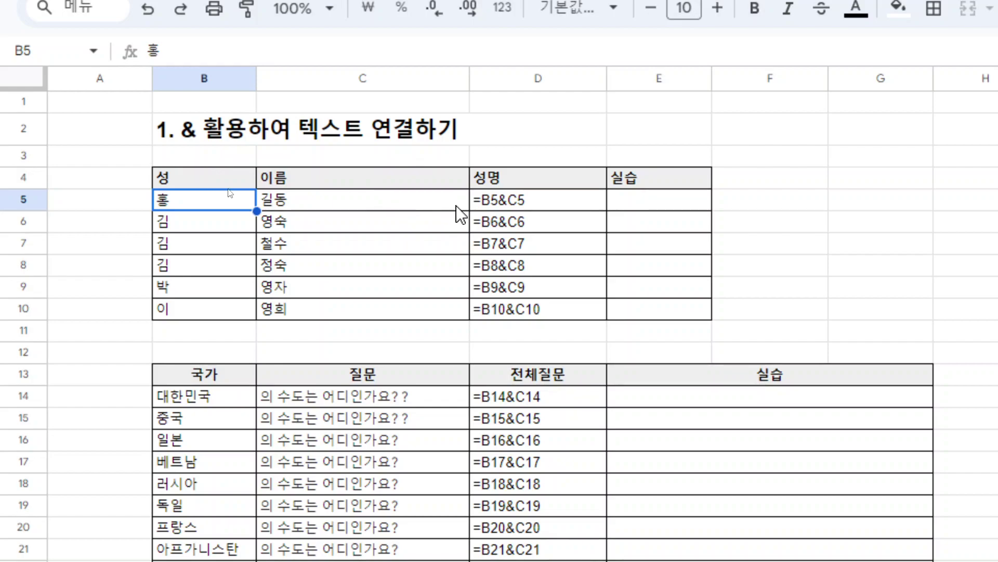
key(Right)
key(Left)
key(Right)
key(Left)
key(Right)
key(Left)
key(Right)
key(Left)
key(Right)
Join surname and given name in E5 with =B5&C5 and accept the suggested autofill for E6:E10.
click(660, 207)
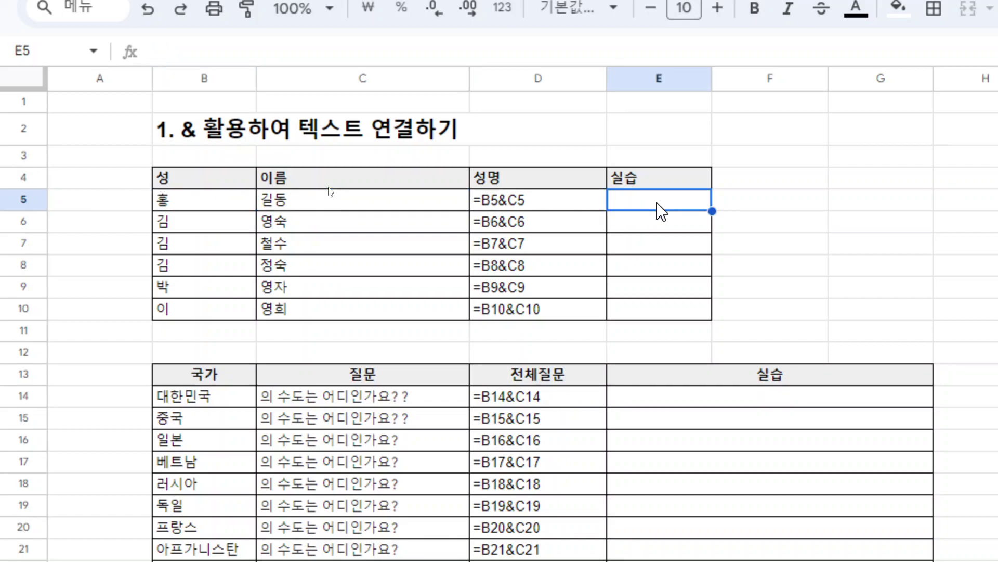
text(=)
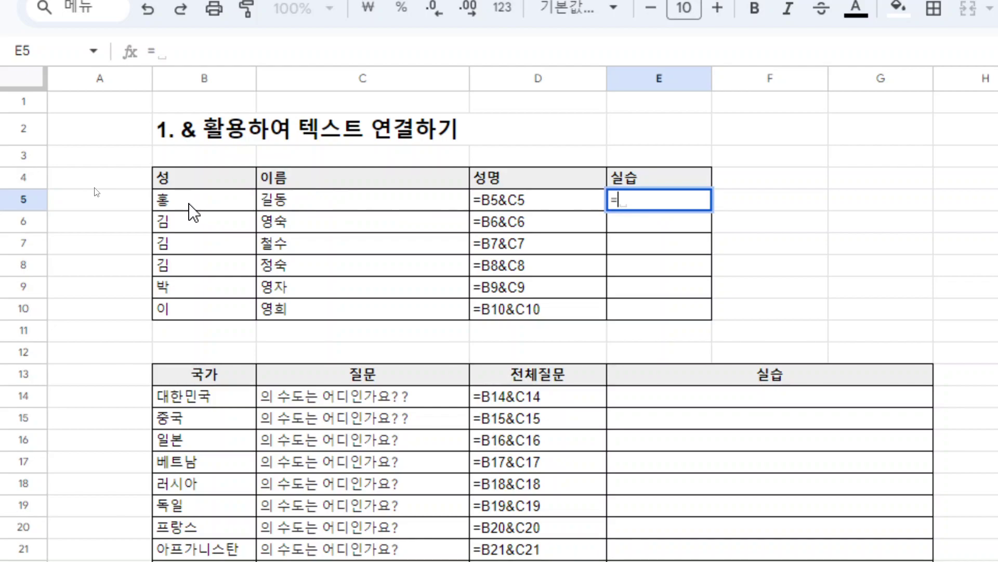
click(194, 213)
text(&)
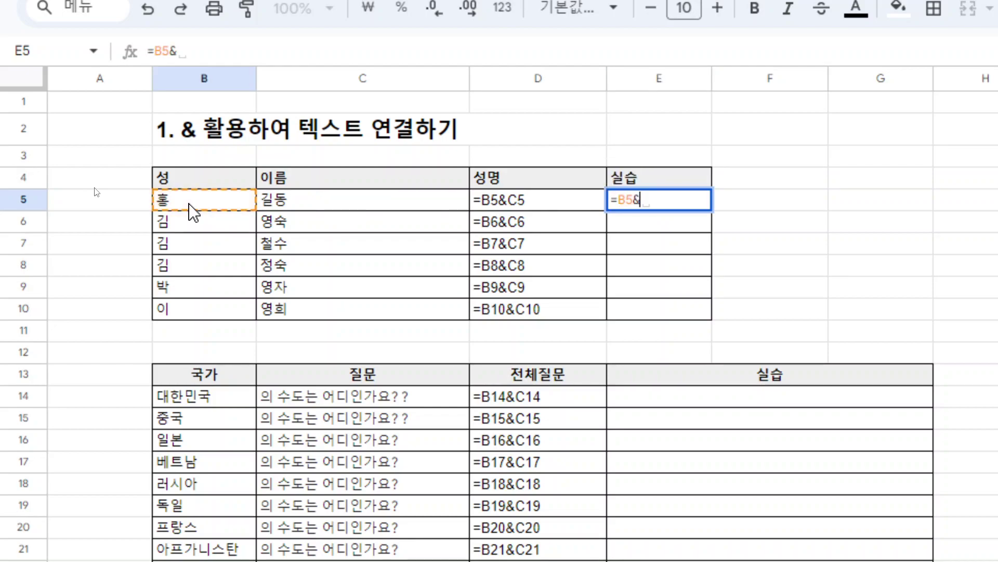
click(324, 214)
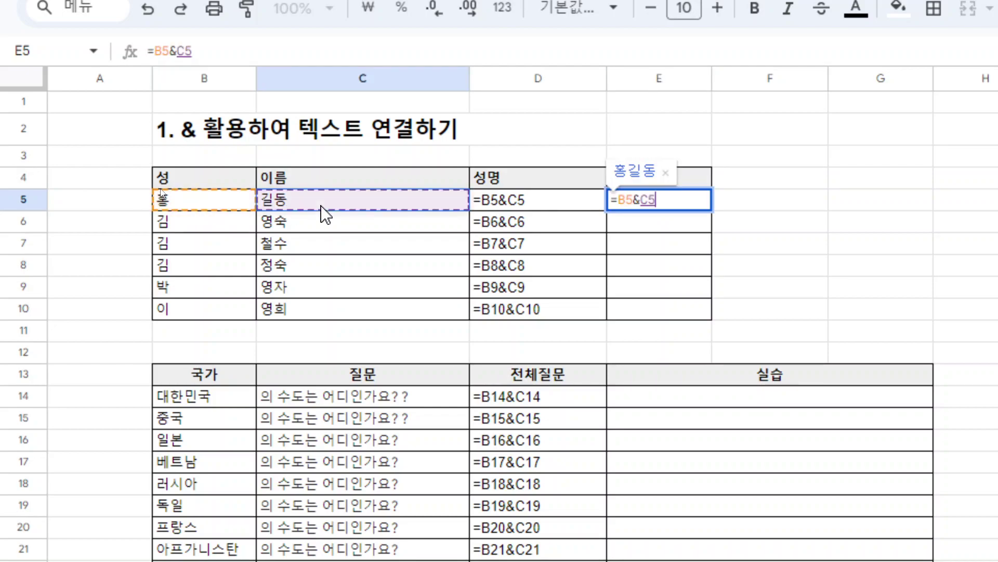
key(Return)
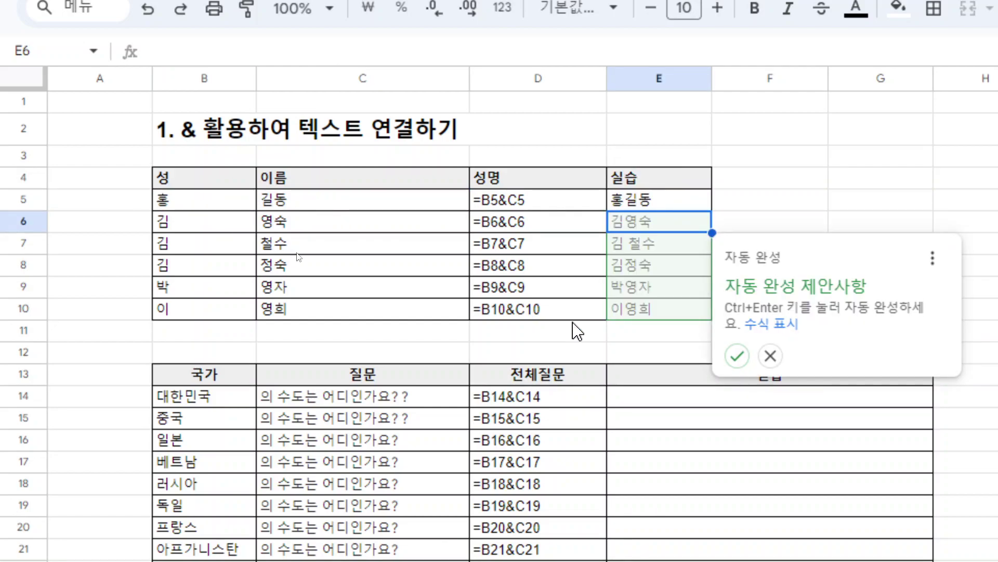
click(738, 356)
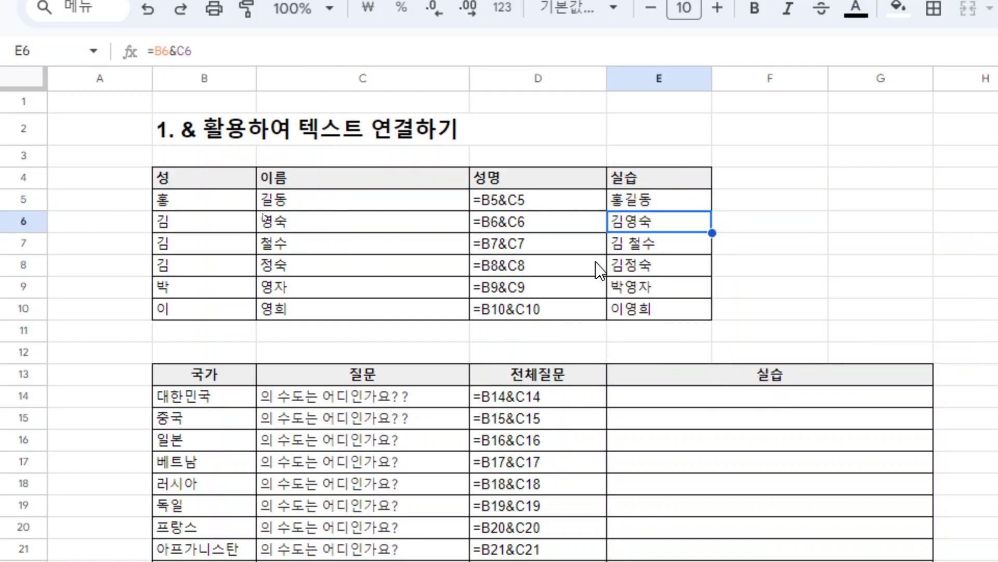
Compare the source names in B5 and C5 with the joined names in E5 through E9.
click(193, 207)
click(320, 206)
click(244, 209)
click(314, 210)
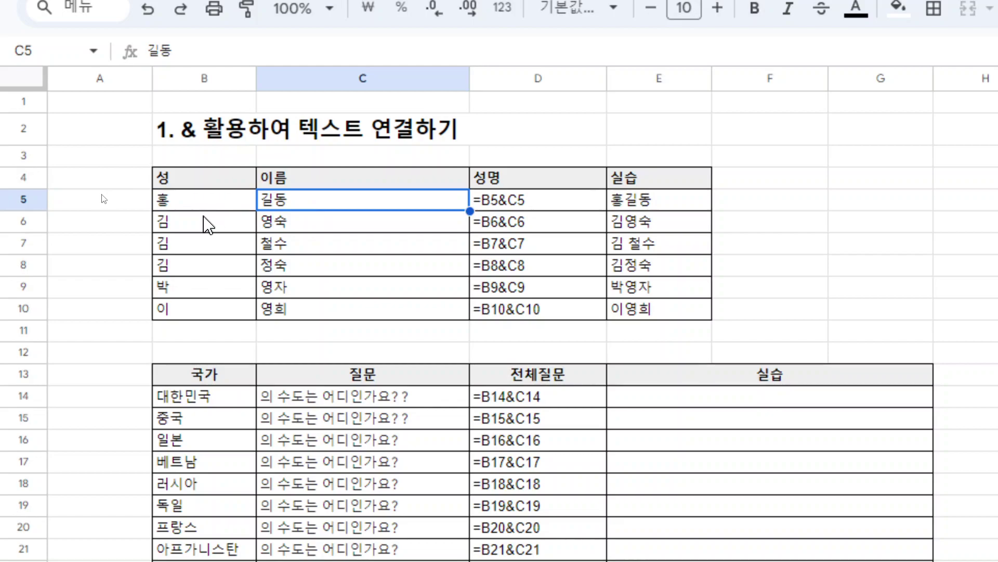
click(679, 208)
click(679, 228)
click(678, 248)
click(678, 273)
click(676, 290)
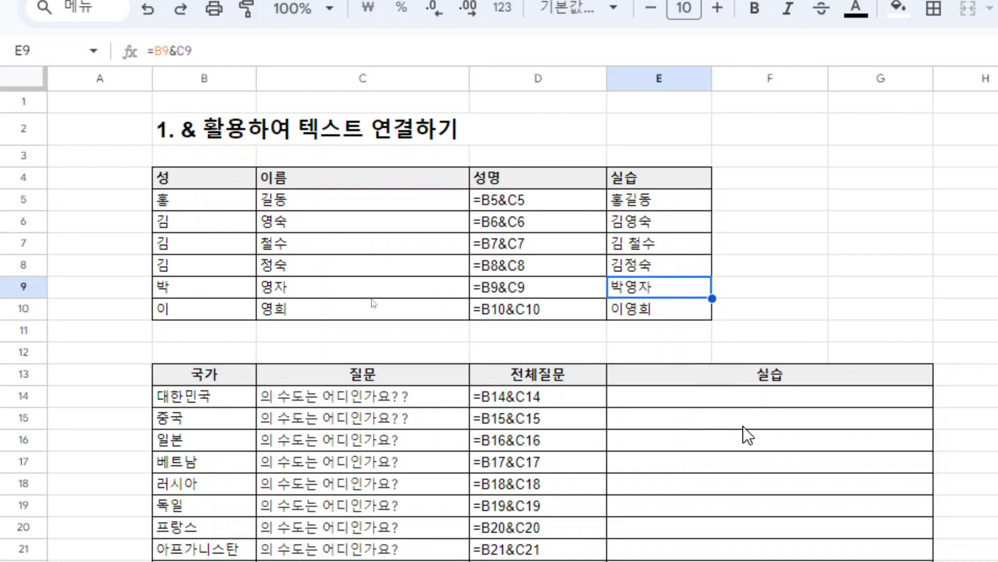
Examine the country and question cells in row 14 of the second table.
scroll(747, 434, down, 4)
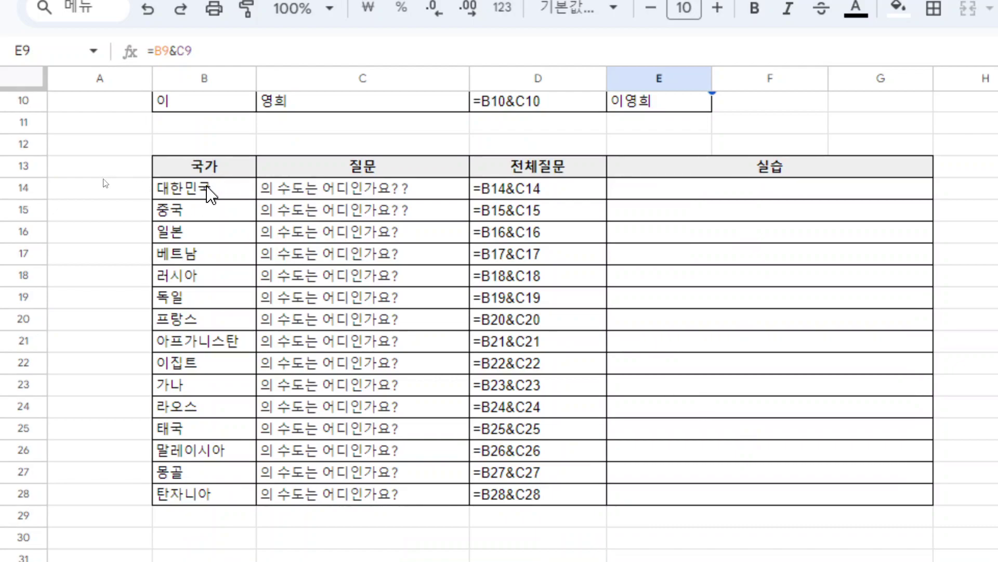
click(310, 196)
click(215, 195)
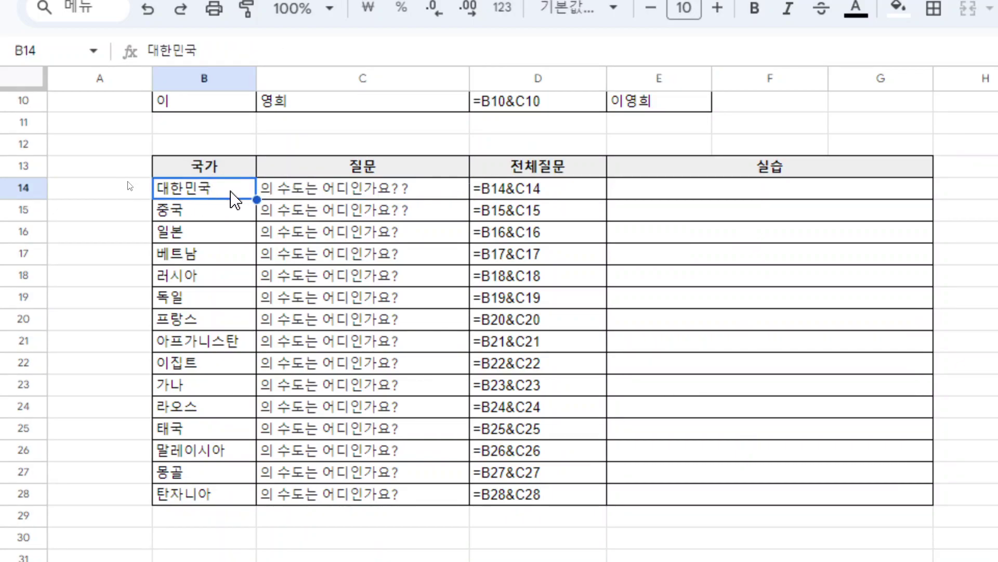
click(307, 198)
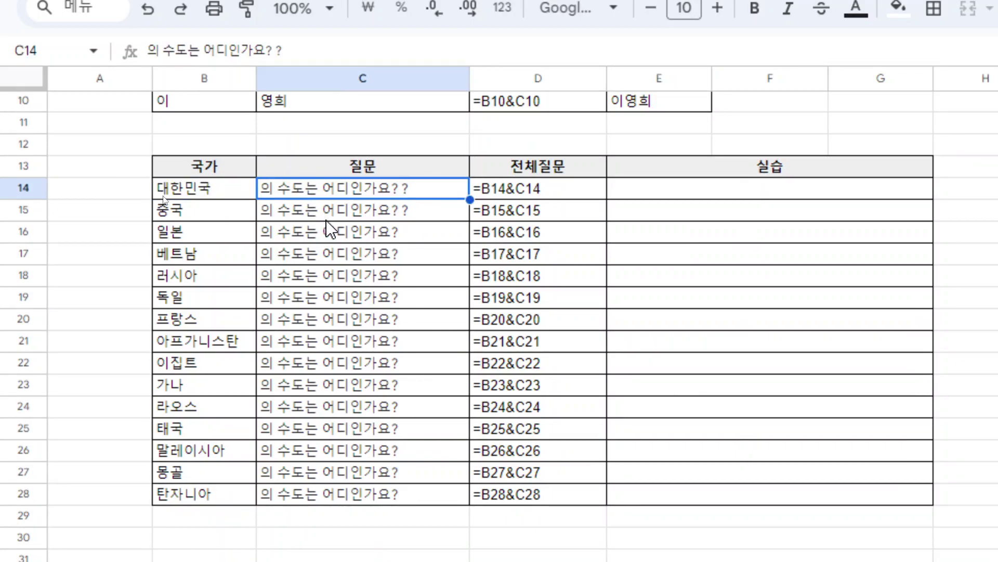
click(166, 197)
click(293, 209)
click(214, 195)
click(308, 196)
Join the country and its question in E14 with the formula =B14&C14.
click(698, 193)
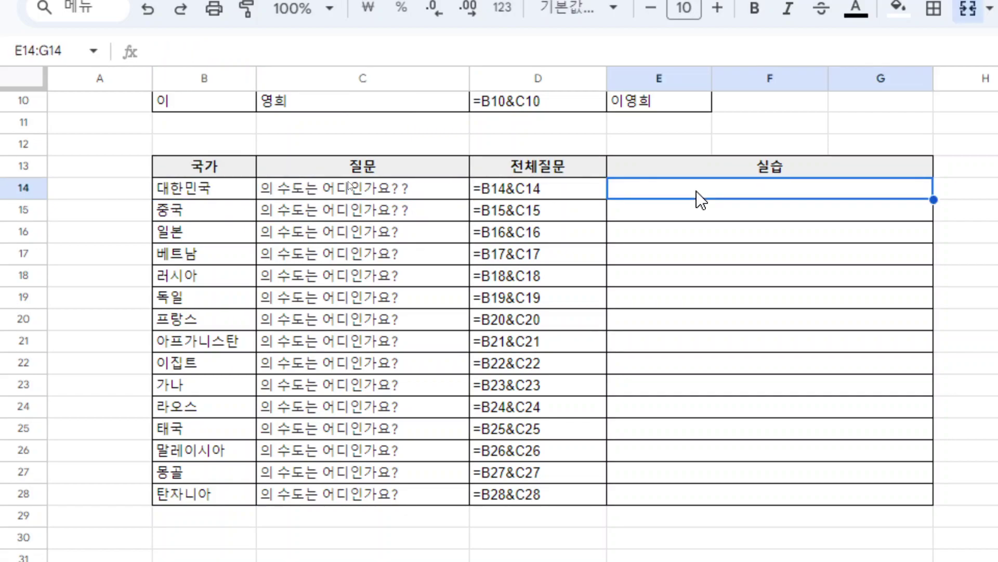
text(=)
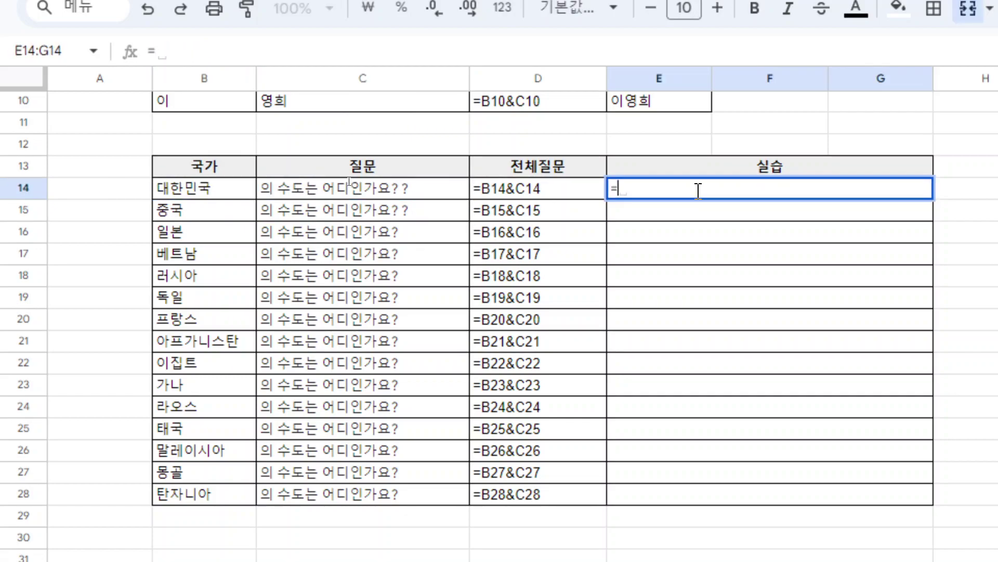
click(183, 191)
text(&)
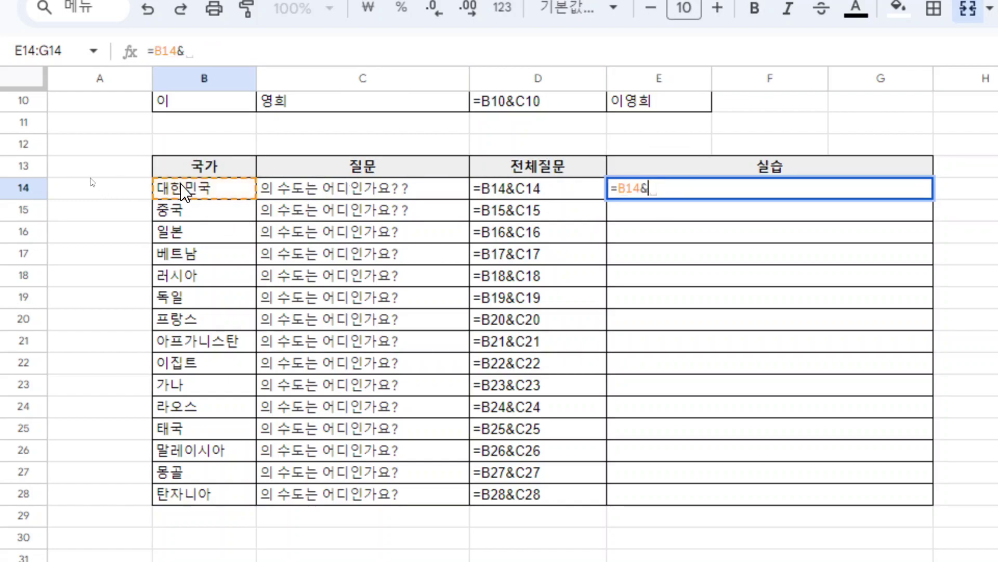
click(363, 193)
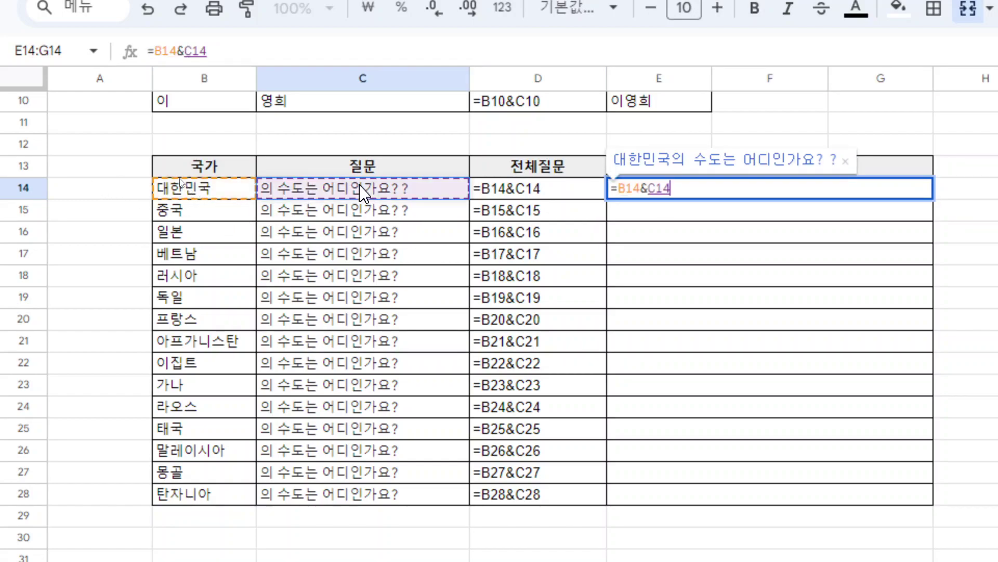
key(Return)
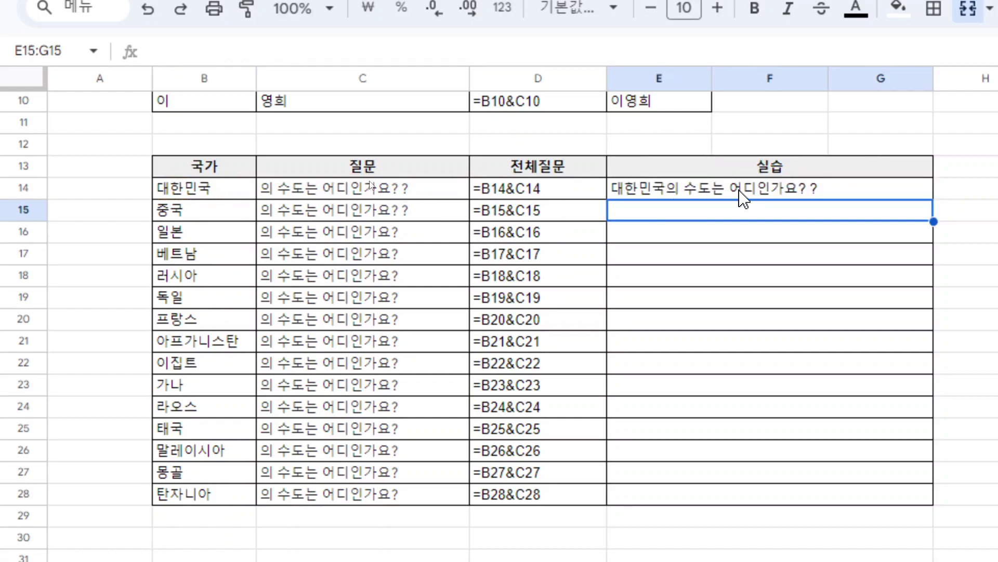
Remove the extra question mark from the question texts in C14 and C15.
click(424, 193)
click(851, 195)
click(346, 191)
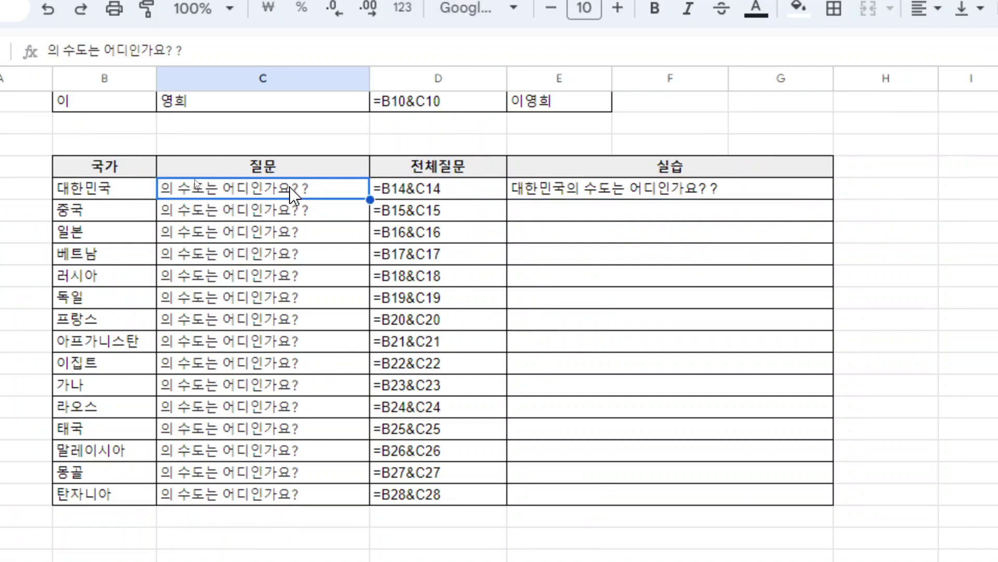
double_click(317, 188)
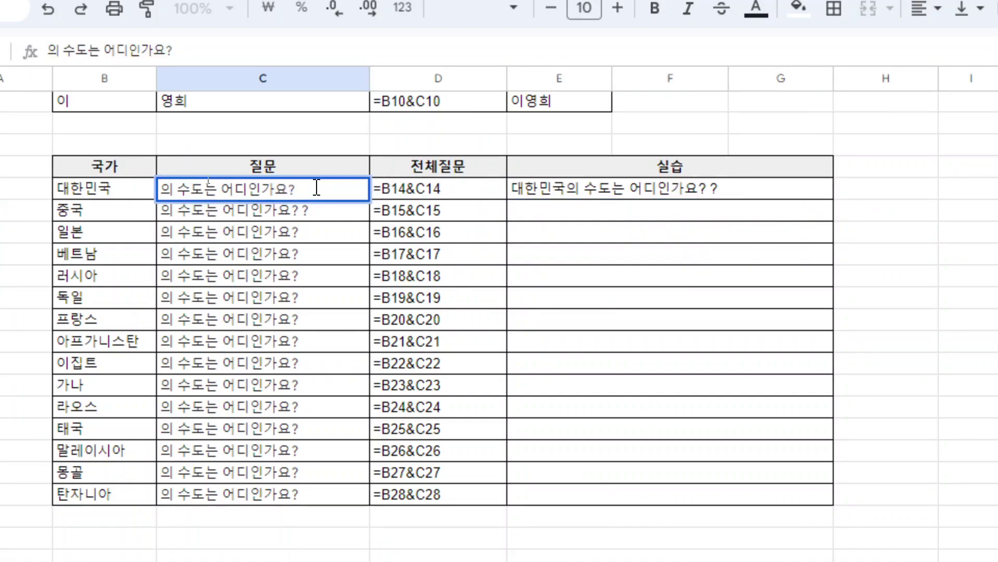
double_click(324, 212)
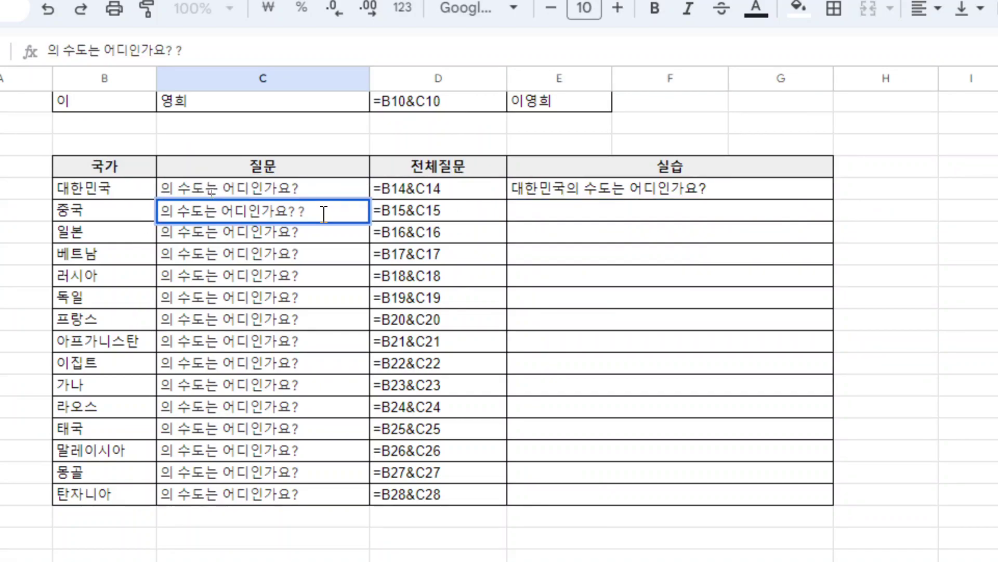
key(Return)
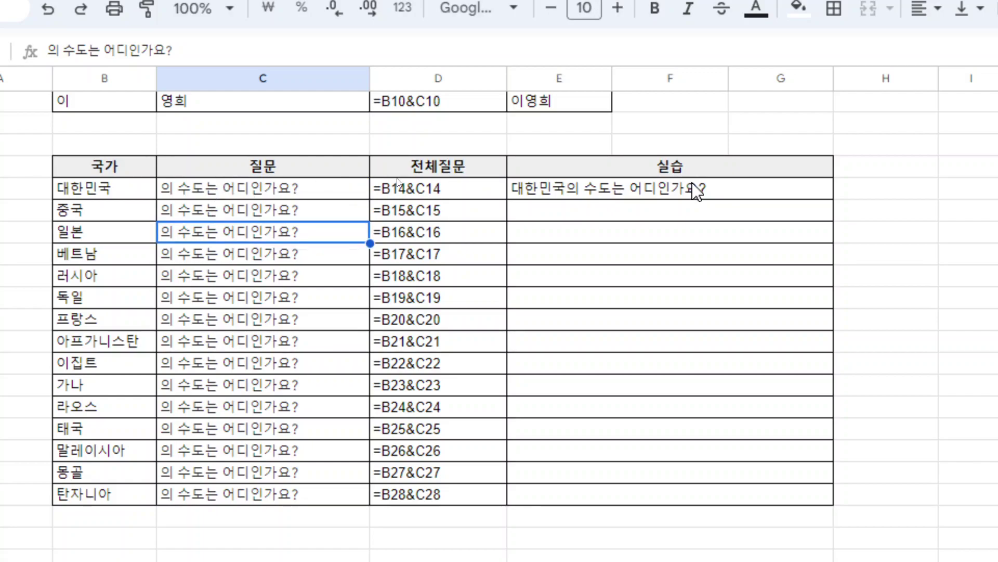
Fill the E14 joining formula down the practice column through row 28.
click(749, 193)
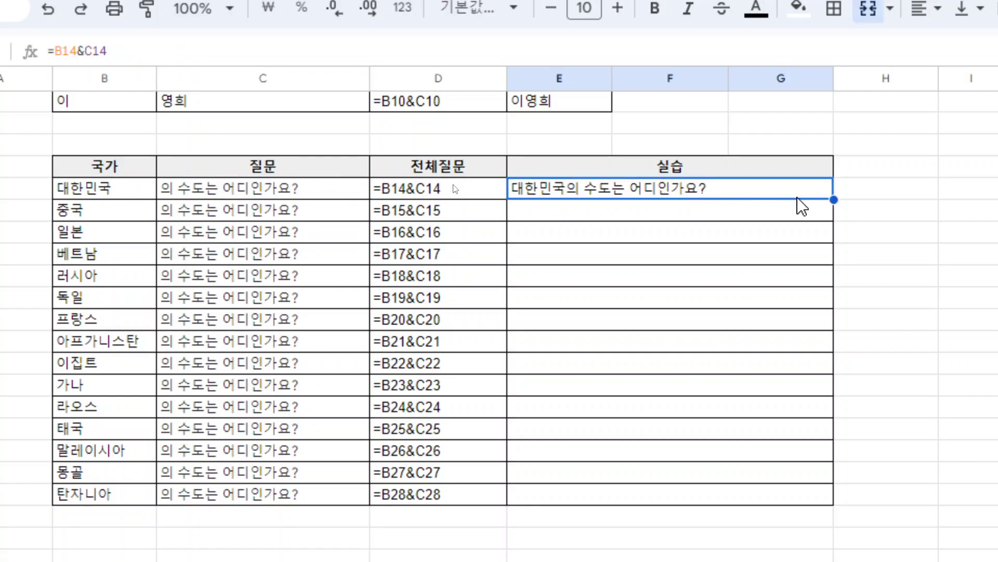
double_click(834, 199)
drag(834, 199, 833, 242)
Compare the source cells B14 and C14 with the joined questions in E14 through E19.
click(672, 368)
click(651, 263)
click(633, 198)
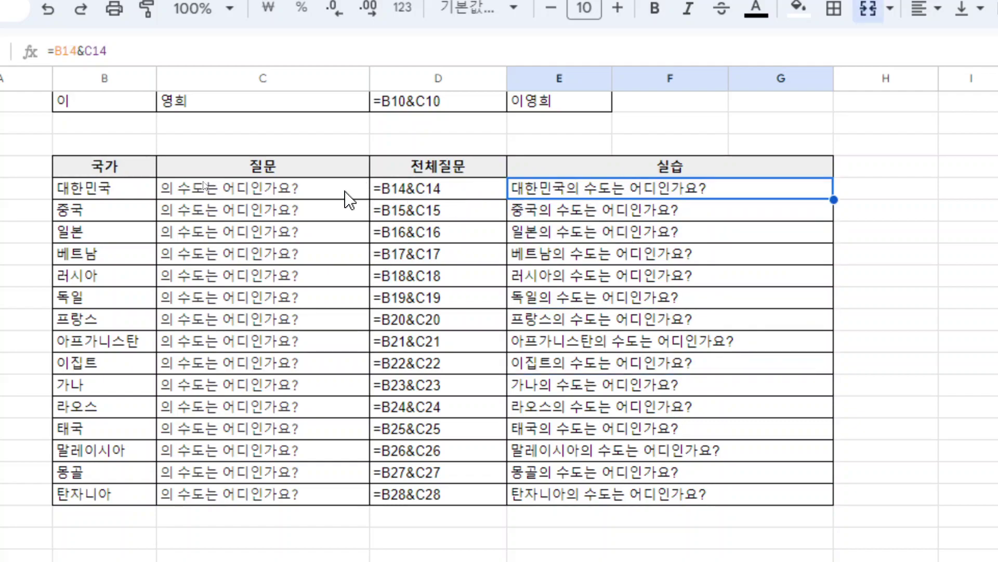
click(129, 196)
scroll(129, 196, left, 1)
click(301, 198)
click(631, 191)
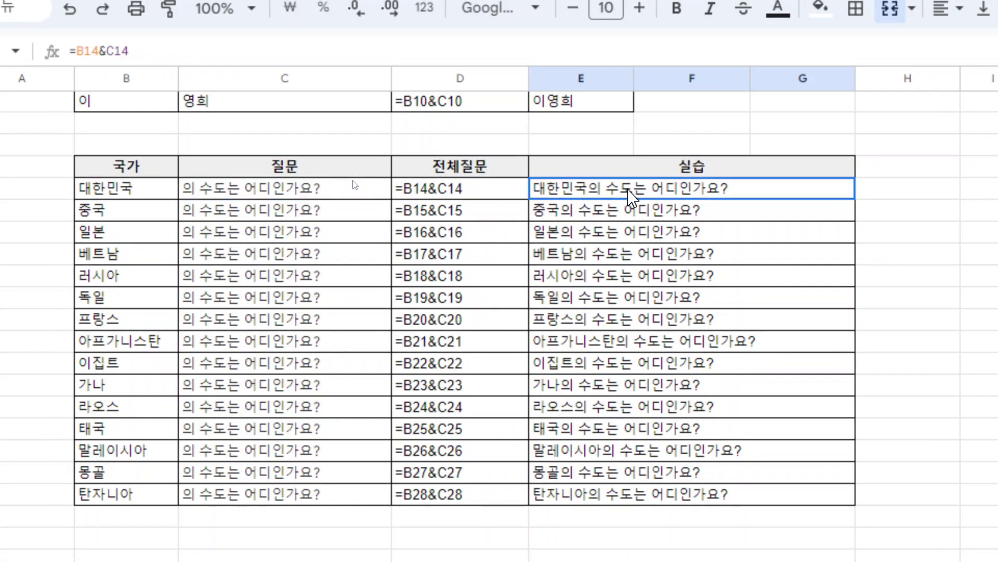
click(596, 214)
click(596, 235)
click(596, 252)
click(598, 275)
click(598, 300)
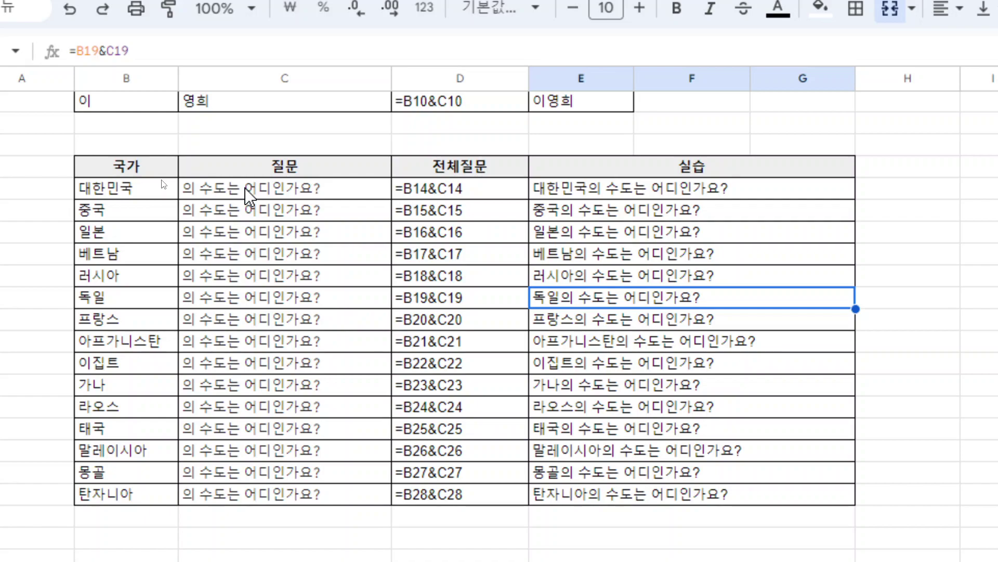
Examine the section 2 heading on absolute cell references with $ and the table beneath it.
scroll(296, 364, down, 4)
click(125, 390)
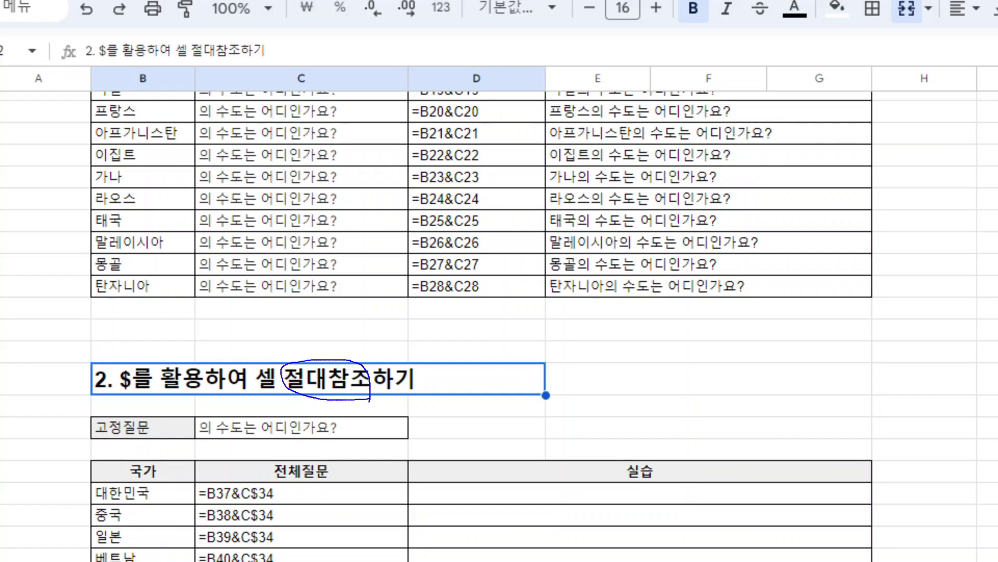
click(374, 410)
scroll(372, 411, down, 2)
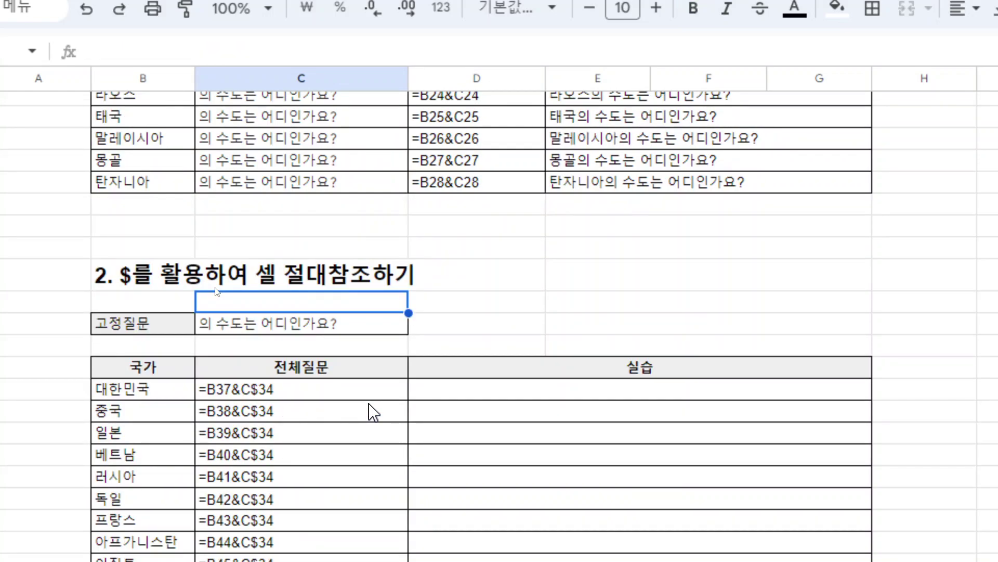
Review the country and question columns of the second table in B14:C28, looking at the question text on each row.
scroll(373, 411, up, 8)
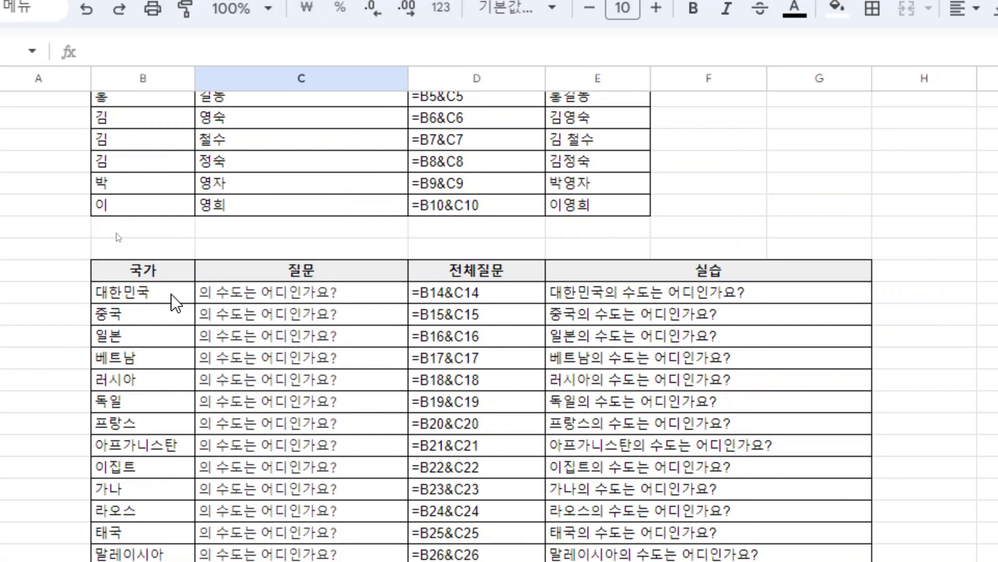
click(175, 302)
scroll(177, 307, down, 4)
shift+click(165, 403)
scroll(208, 379, up, 6)
drag(328, 396, 314, 465)
scroll(312, 471, down, 6)
shift+click(315, 387)
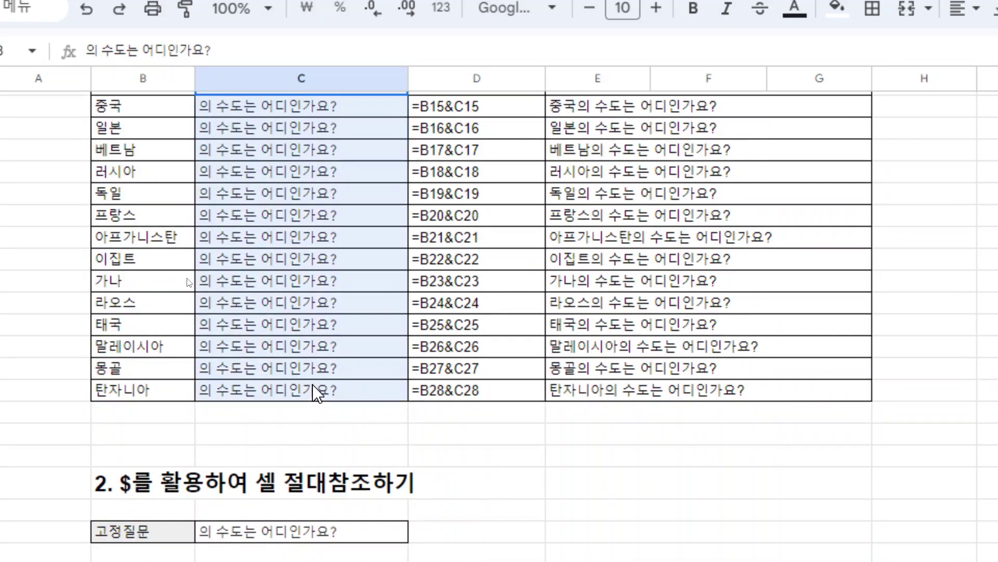
scroll(315, 364, up, 4)
click(309, 299)
scroll(309, 312, down, 2)
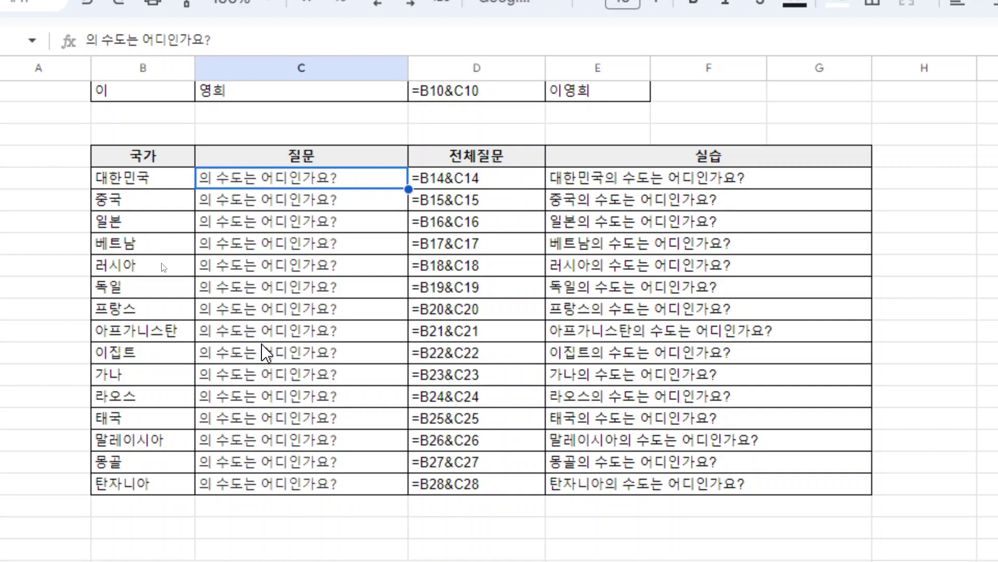
Join the first country with the fixed question in D37 of the section 2 table using =B37&C34.
scroll(263, 348, down, 4)
click(255, 423)
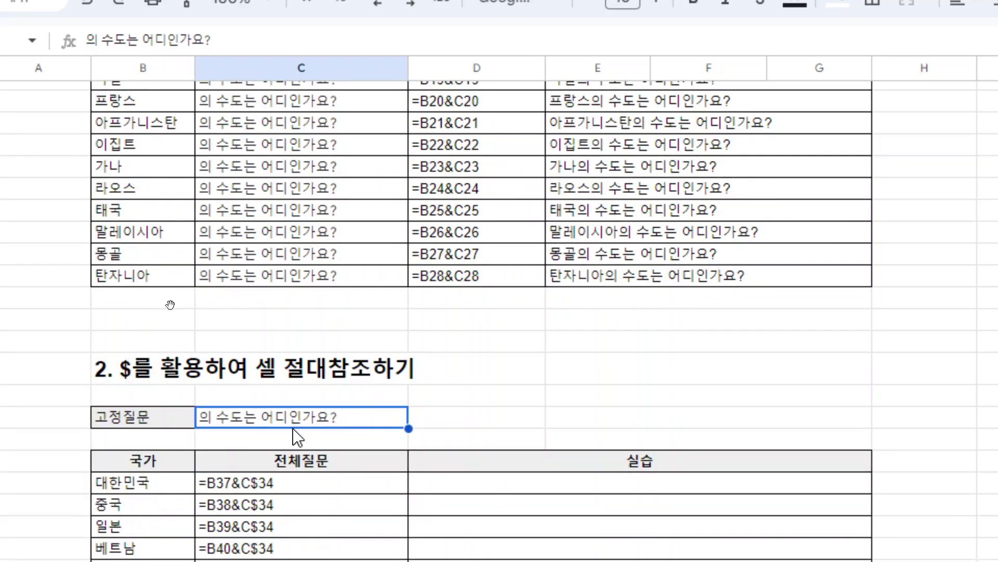
scroll(419, 424, down, 2)
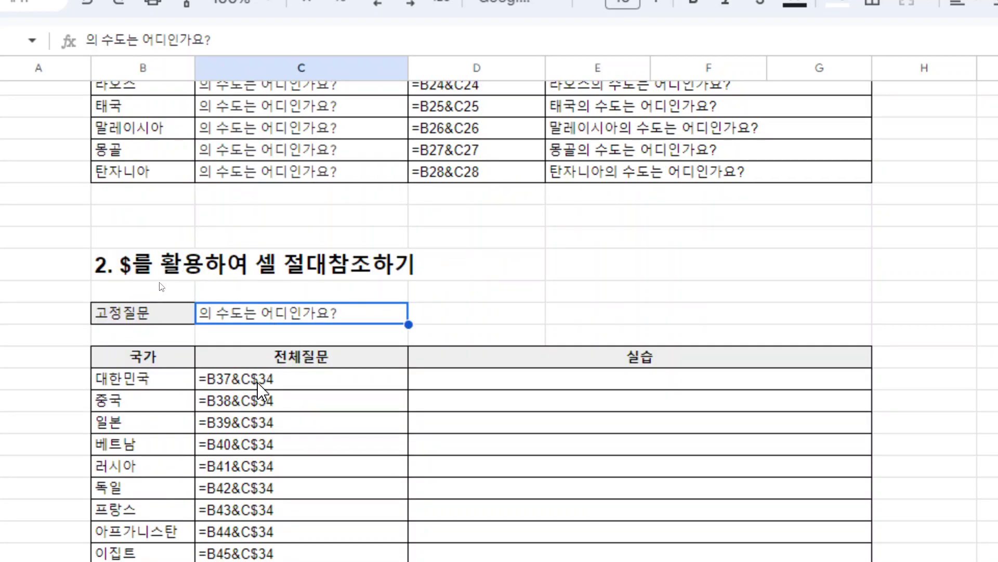
click(461, 385)
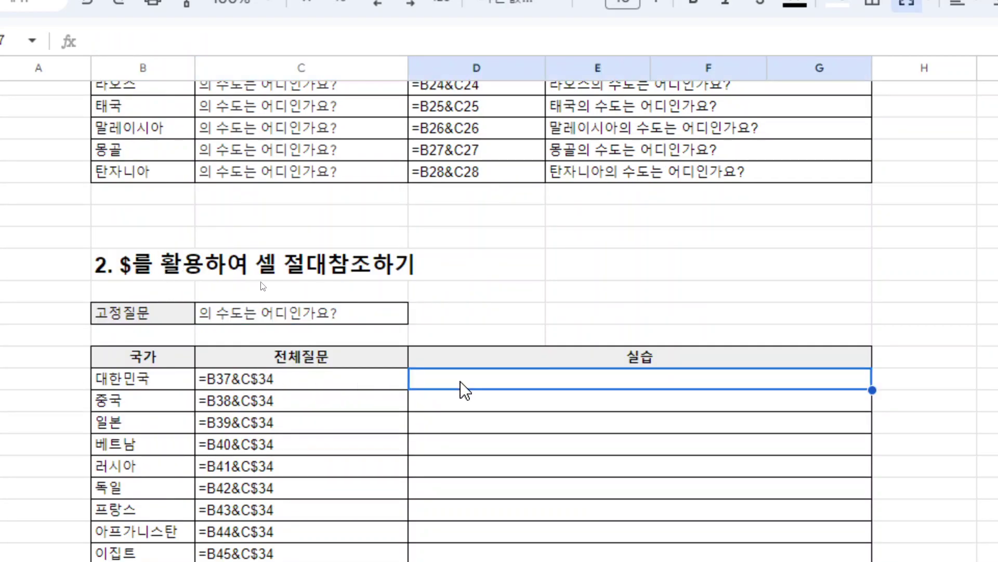
text(=)
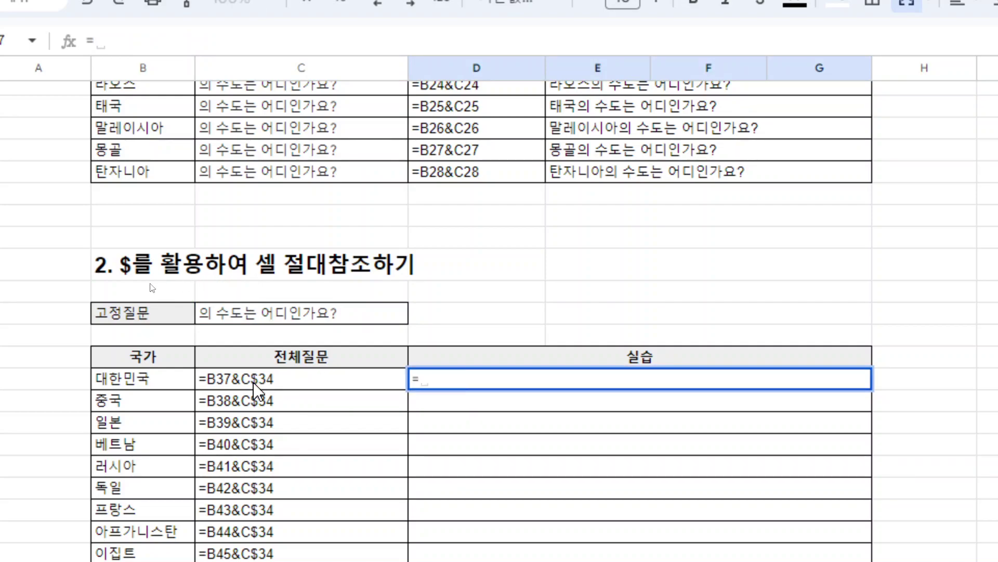
click(150, 388)
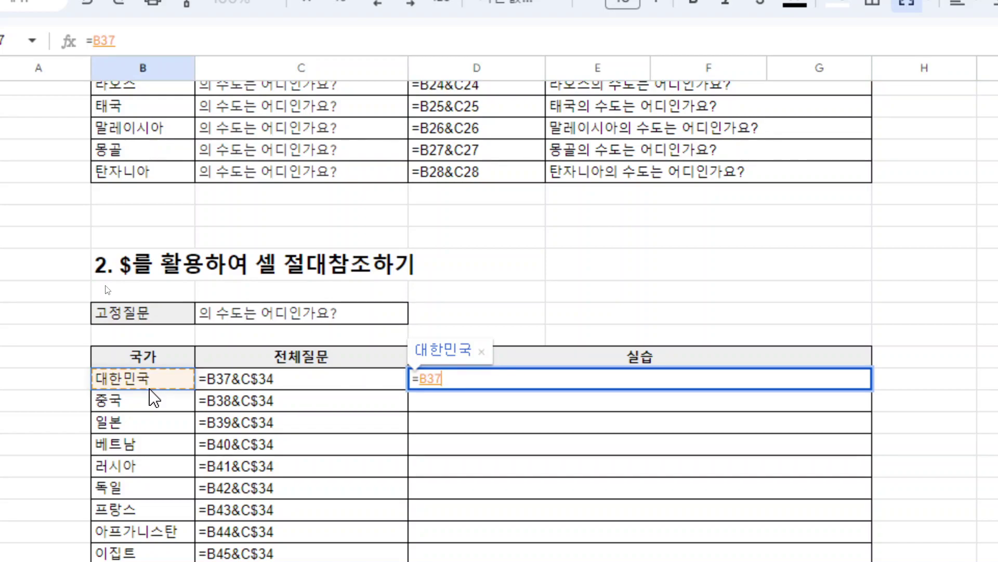
text(&)
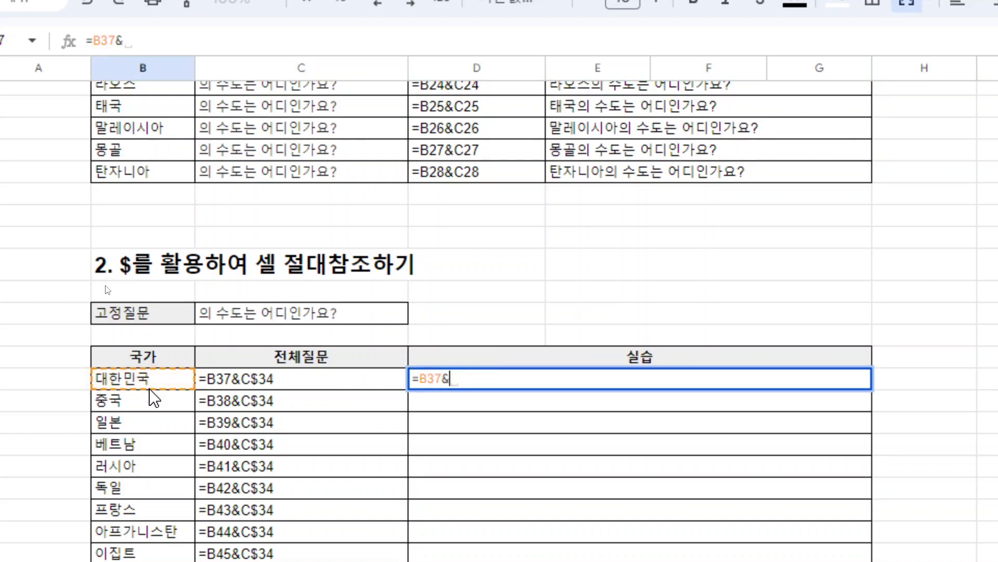
click(320, 321)
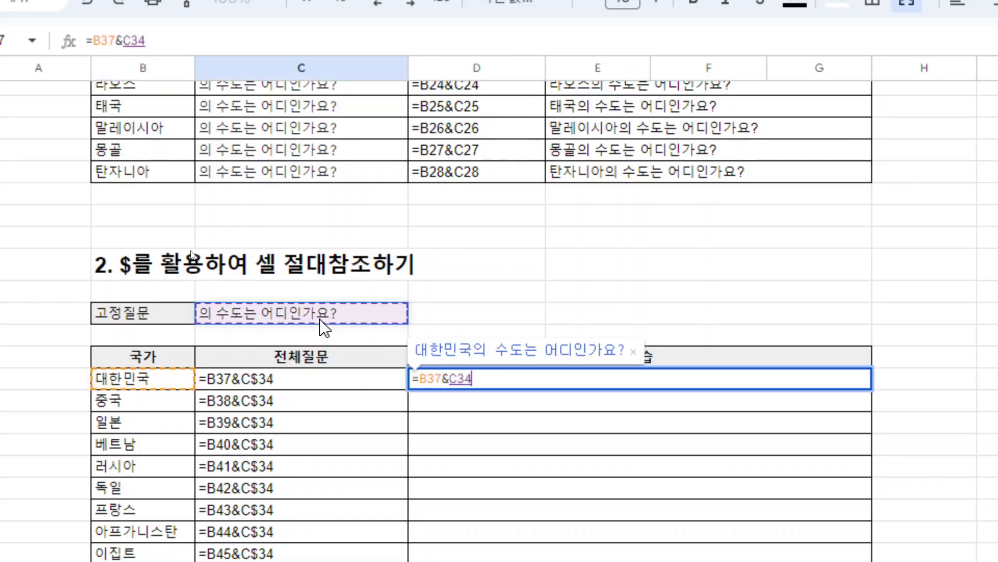
key(Return)
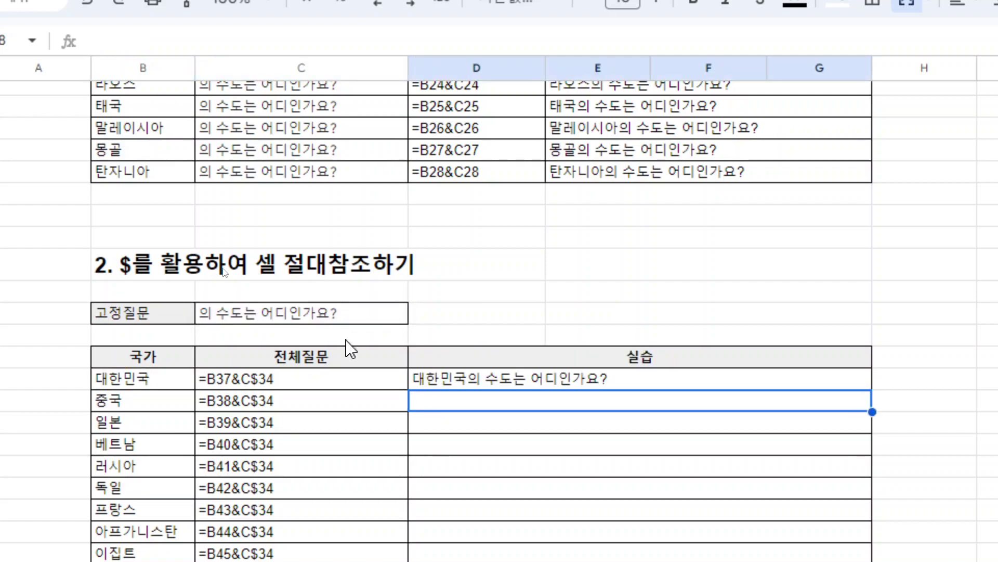
Fill the D37 formula with its relative C34 reference down through D39.
click(470, 383)
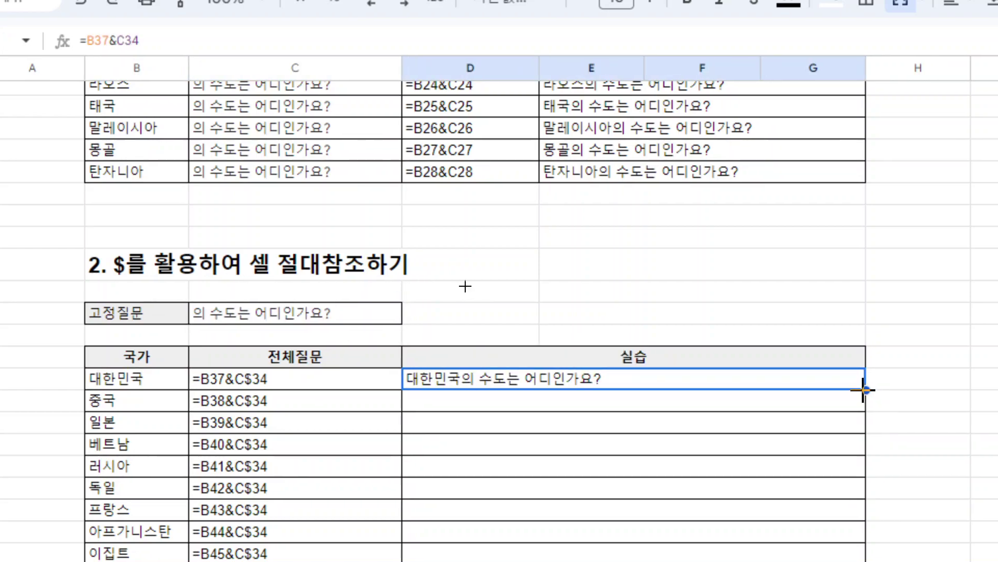
click(284, 312)
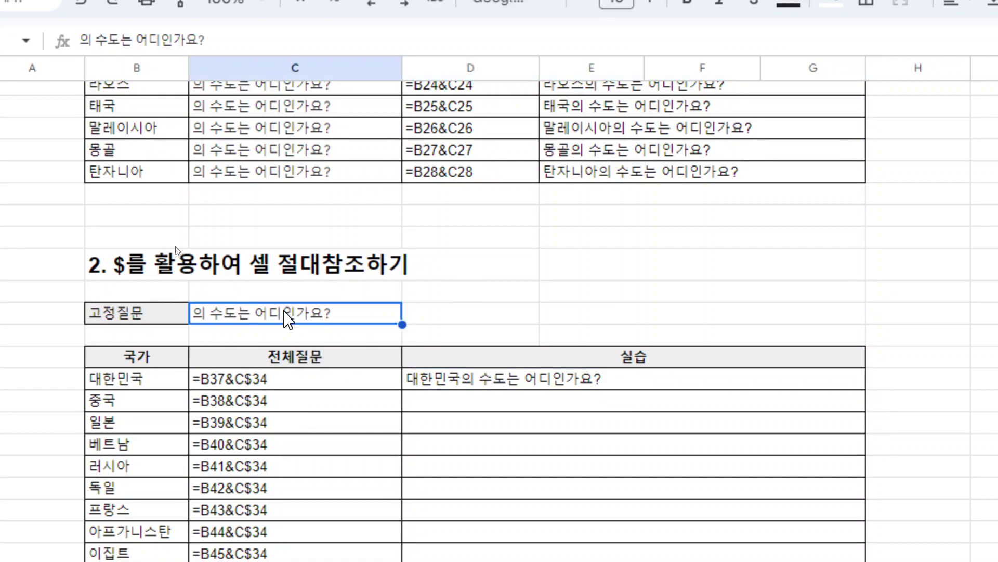
click(454, 387)
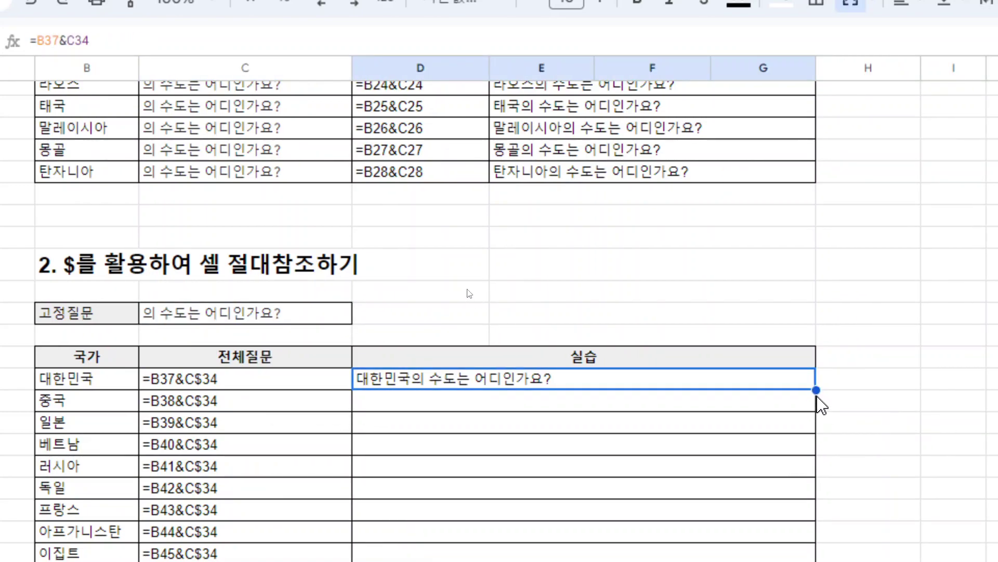
drag(816, 391, 815, 419)
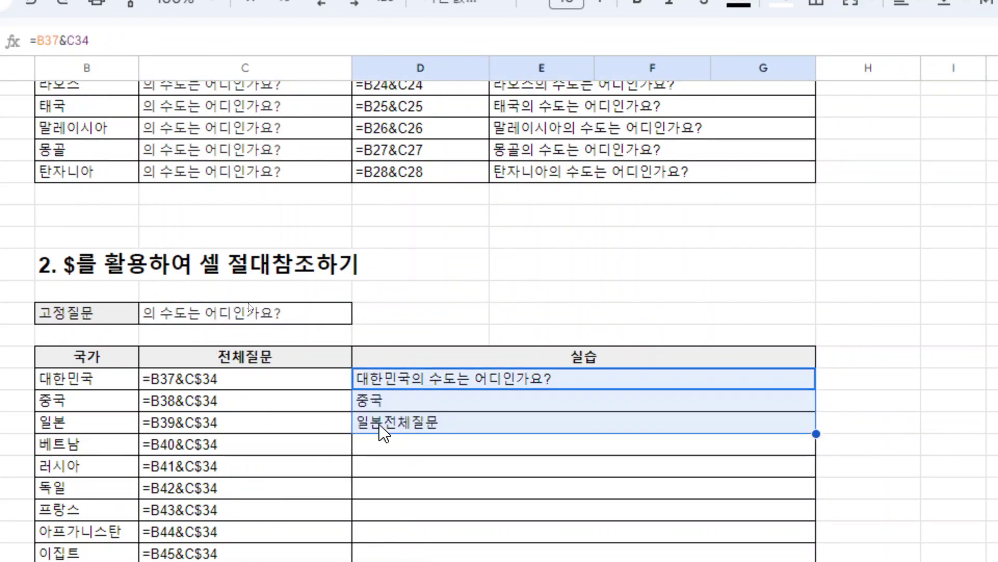
Fix the row of the question reference in D37, making the formula =B37&C$34.
click(422, 383)
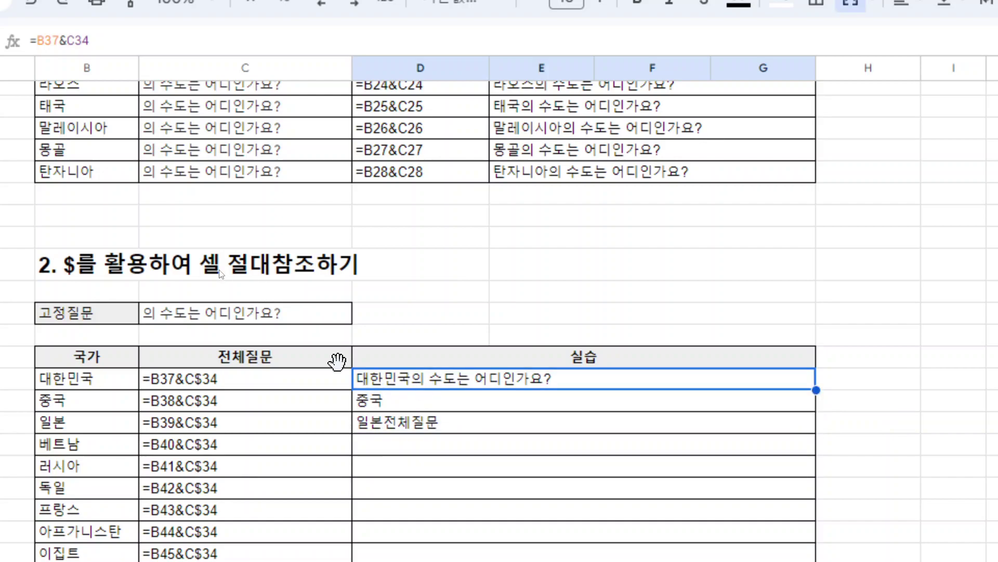
double_click(423, 385)
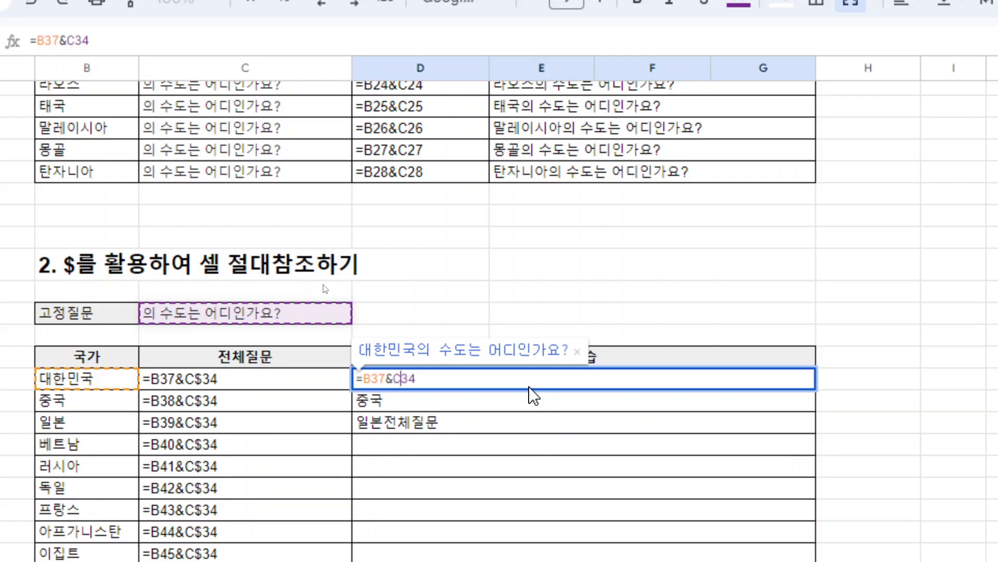
text($)
key(Return)
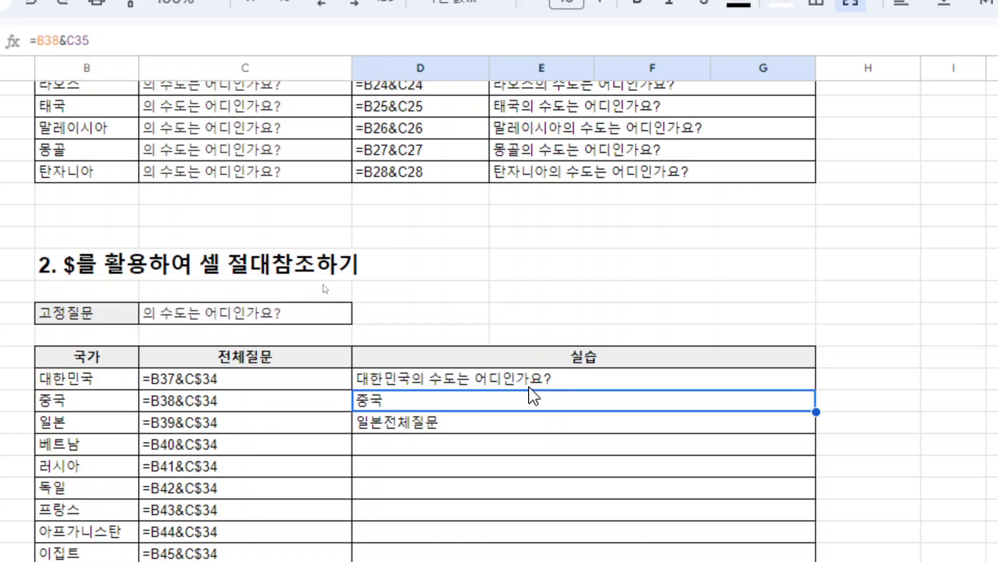
Fill the D37 formula with its fixed C$34 reference down the practice column through D51.
key(Up)
drag(816, 389, 811, 494)
scroll(811, 486, down, 2)
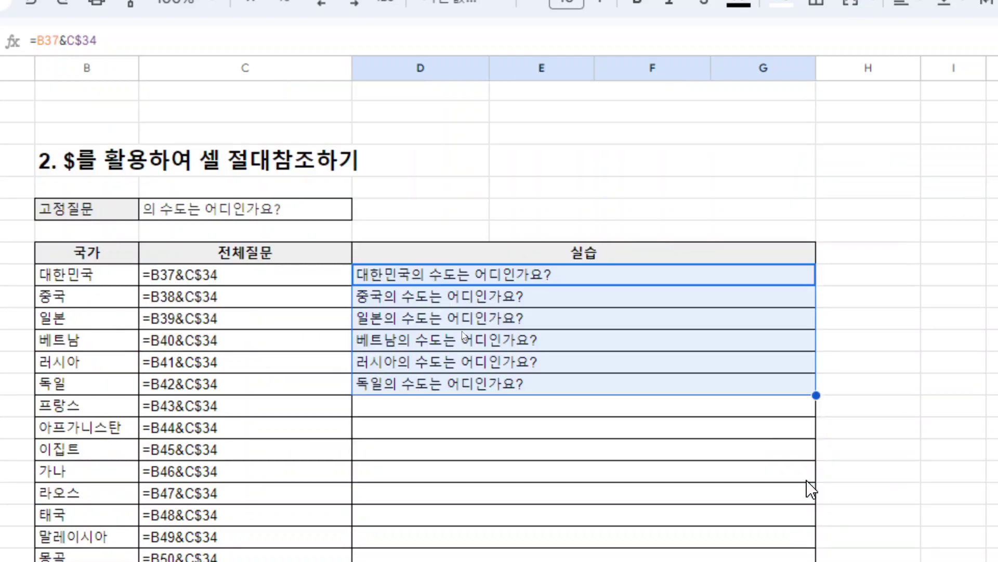
click(203, 209)
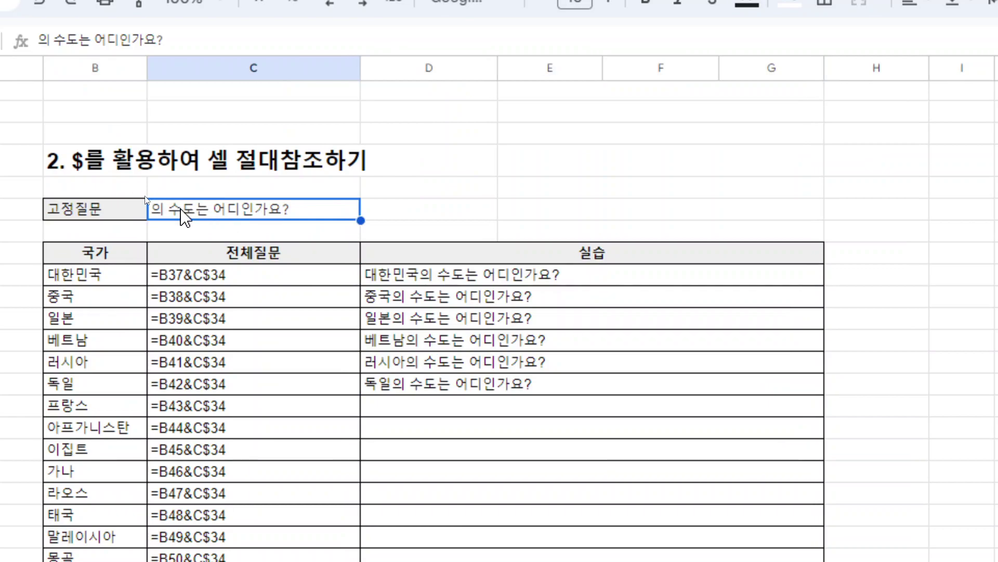
click(743, 385)
scroll(791, 392, down, 4)
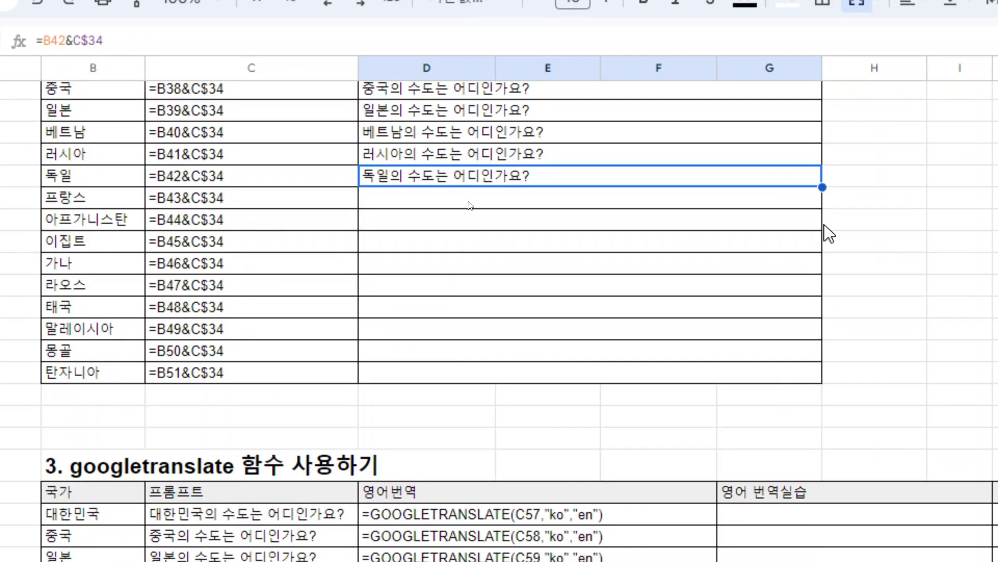
drag(822, 187, 814, 375)
scroll(576, 378, up, 4)
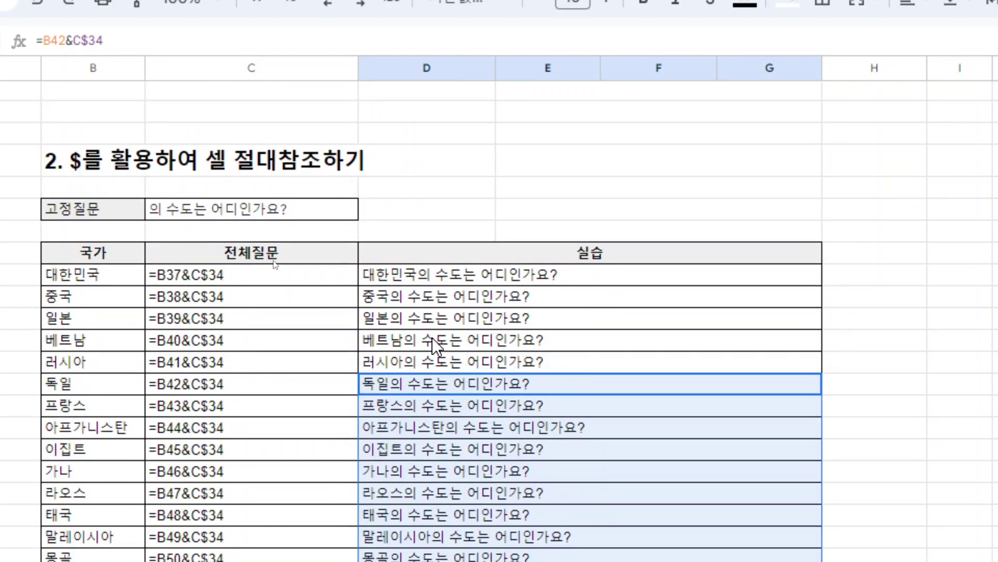
Append an extra question mark to the question text in C14 and C15 of the section 1 country table.
scroll(445, 385, up, 8)
click(260, 309)
click(267, 197)
click(270, 179)
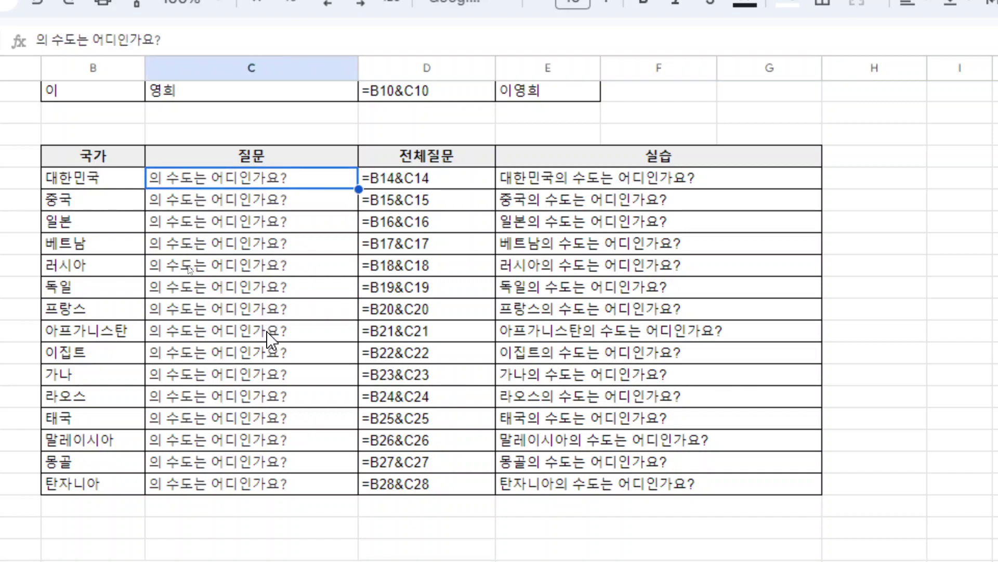
double_click(319, 182)
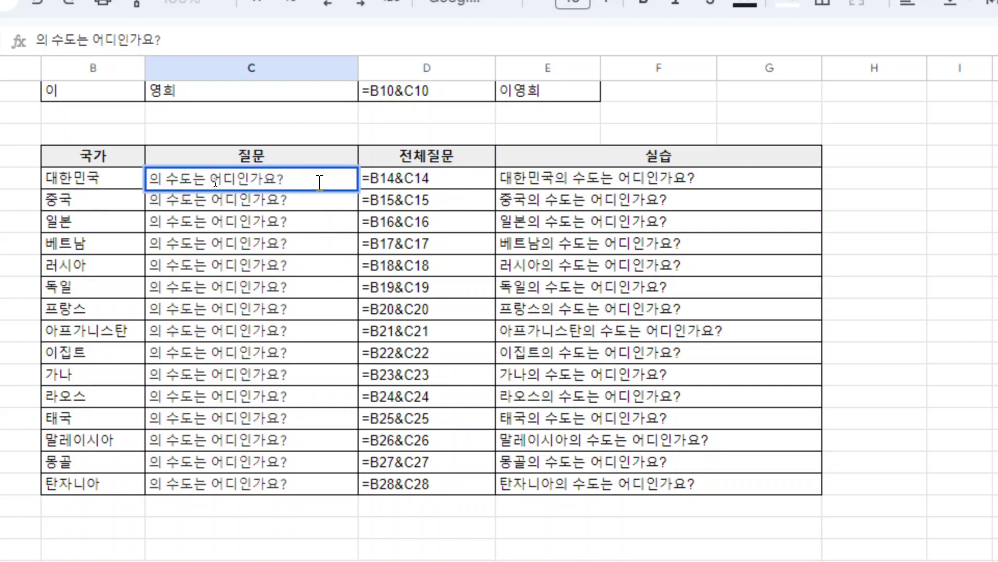
text(?)
click(320, 210)
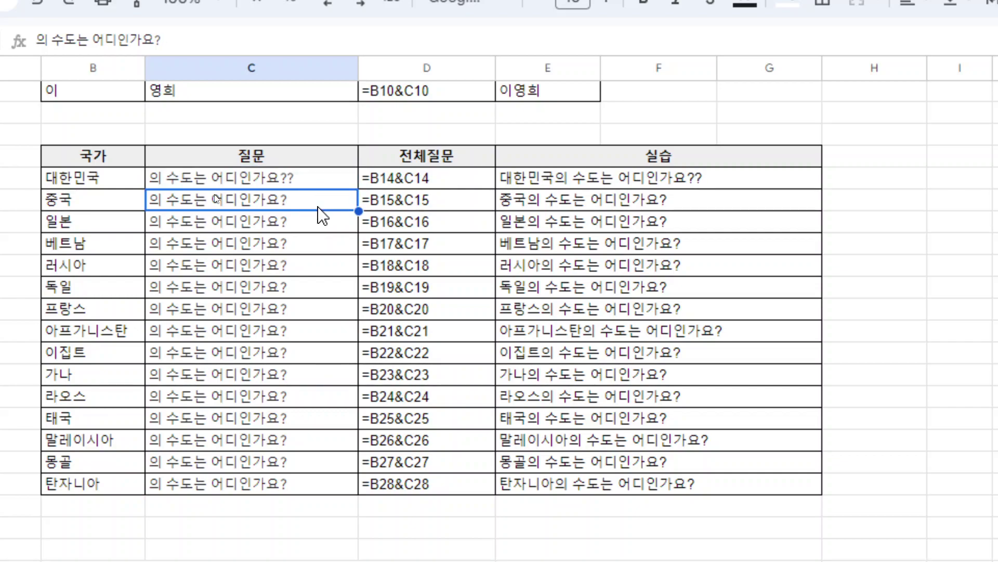
double_click(320, 205)
text(?)
click(323, 215)
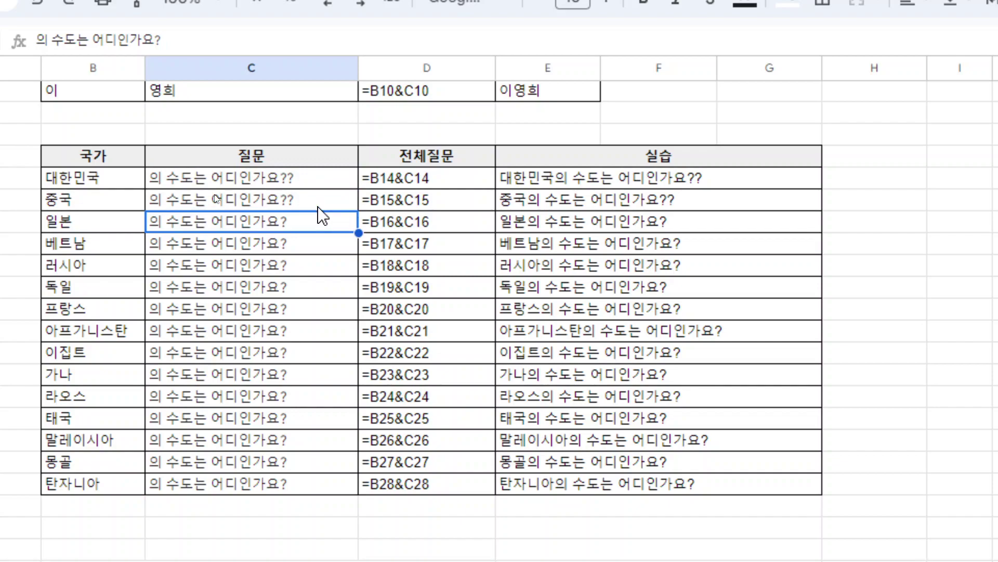
Append an extra question mark to the question text in C16 and C17 as well.
double_click(318, 224)
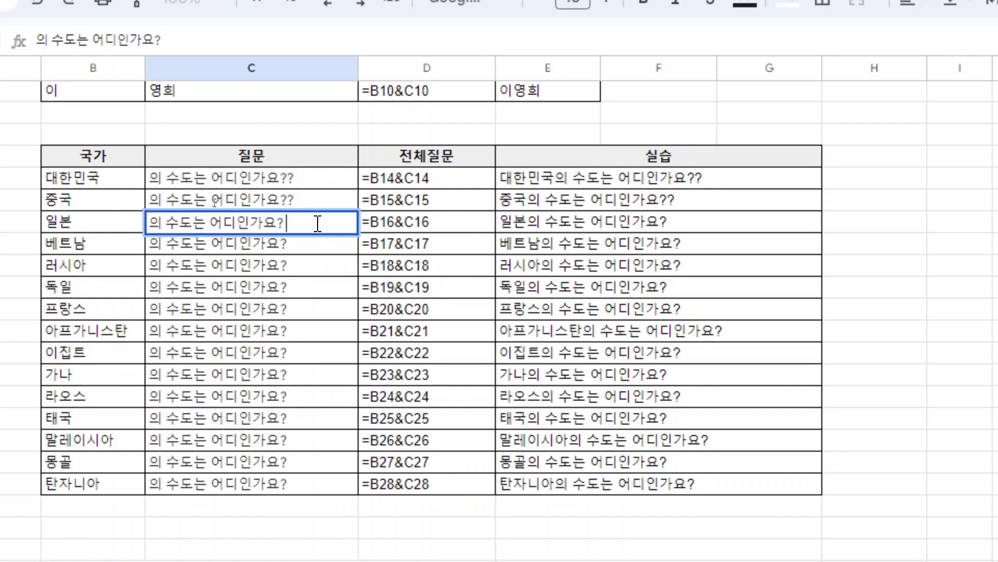
text(?)
key(Return)
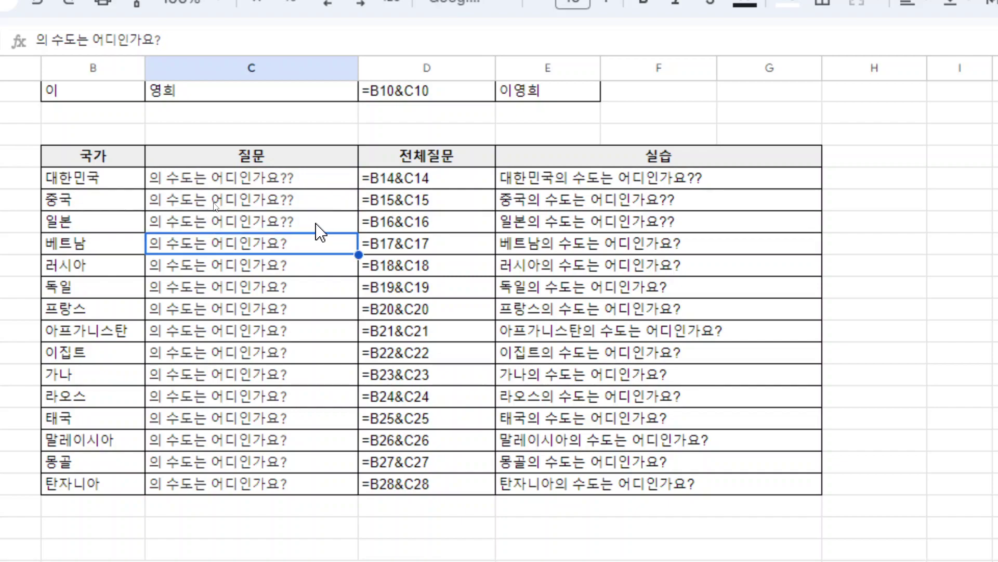
double_click(324, 246)
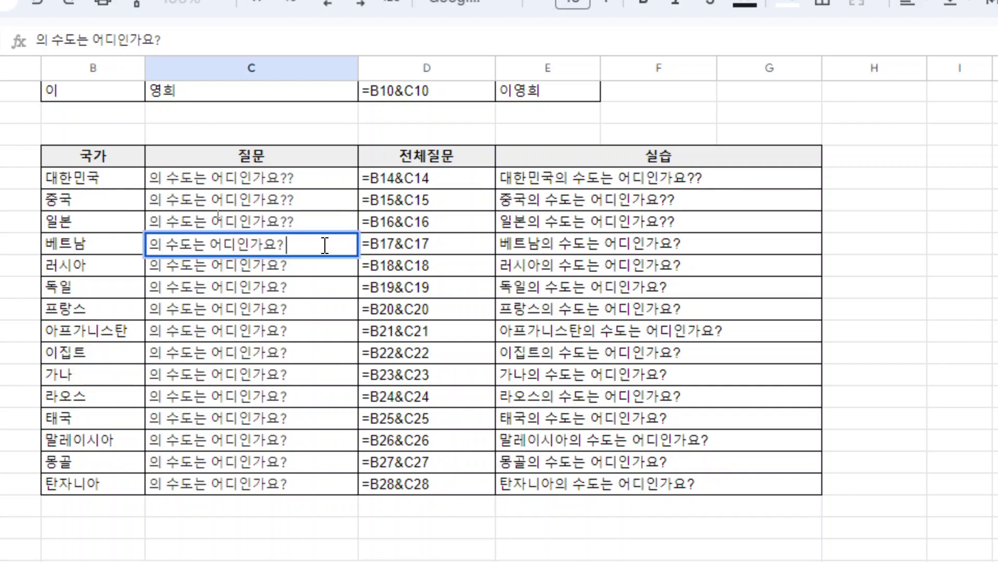
text(?)
key(Return)
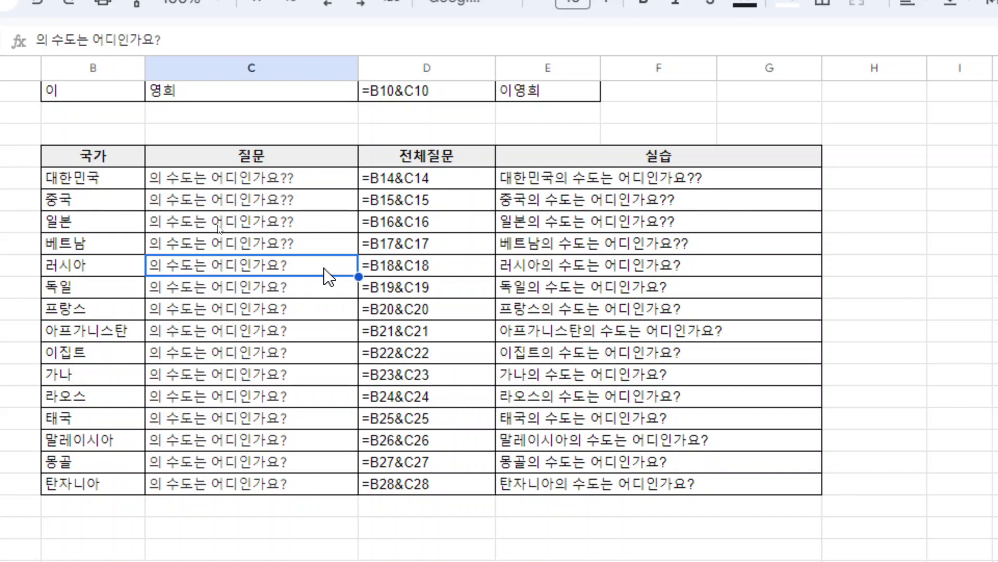
Append an extra question mark to the fixed question in C34 of section 2.
click(305, 339)
scroll(308, 346, down, 2)
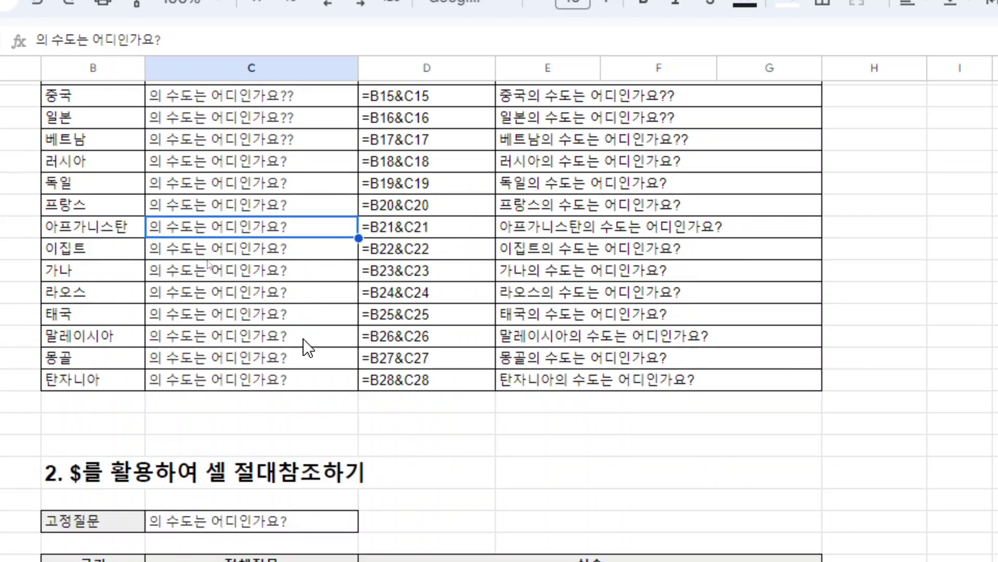
scroll(308, 345, down, 4)
click(269, 320)
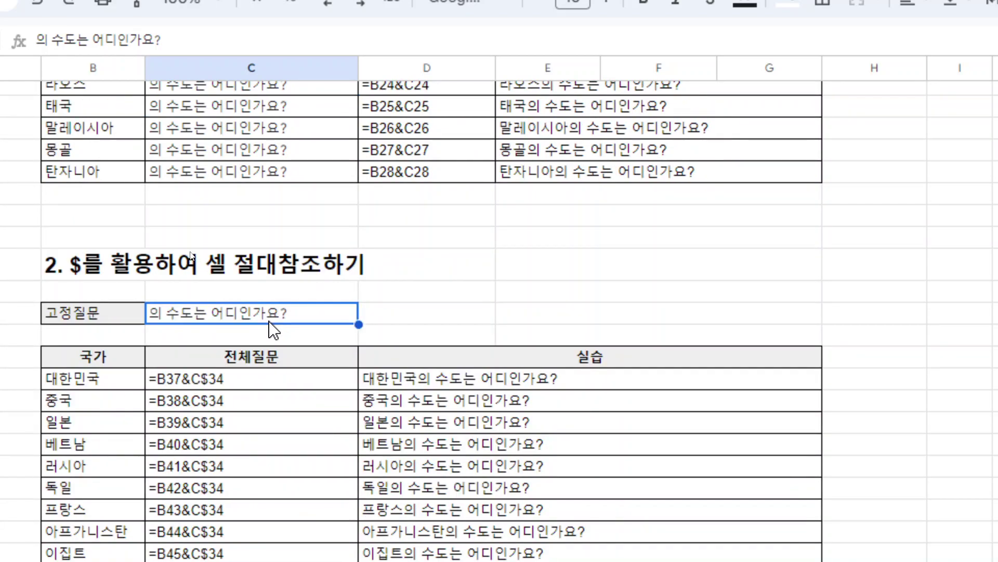
double_click(305, 314)
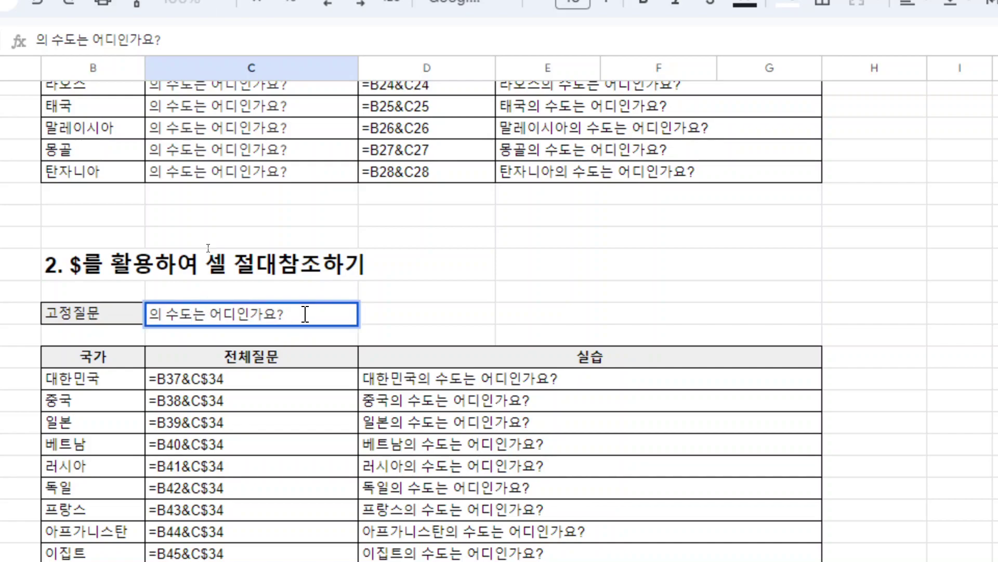
text(?)
scroll(311, 399, down, 4)
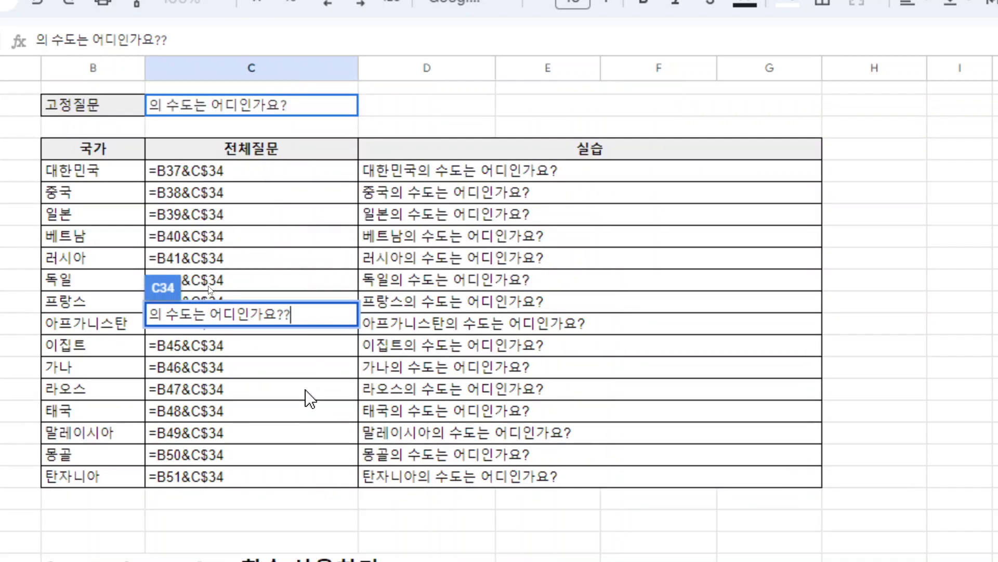
key(Return)
Check the joined questions in D39:D48 of the section 2 practice column against the edited fixed question.
click(574, 411)
click(572, 394)
click(582, 364)
click(598, 345)
click(609, 325)
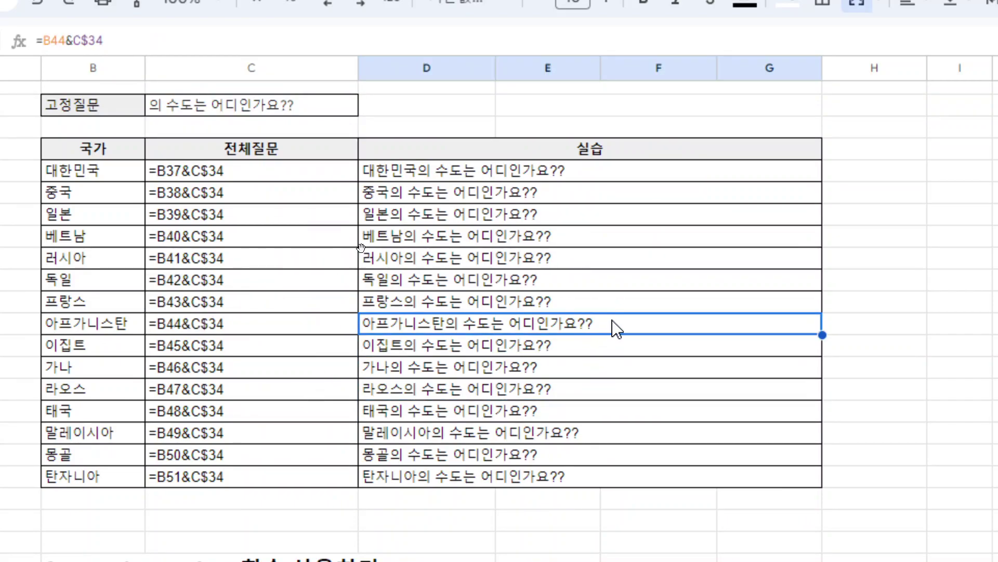
click(600, 303)
click(598, 281)
click(590, 257)
click(599, 222)
click(597, 235)
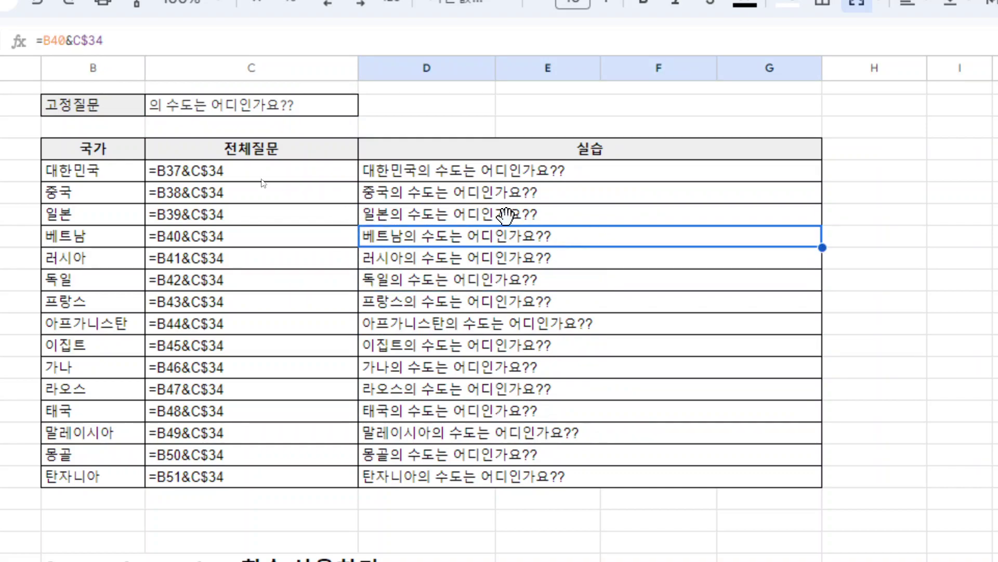
Remove the extra question mark from the fixed question in C34.
click(304, 110)
double_click(312, 106)
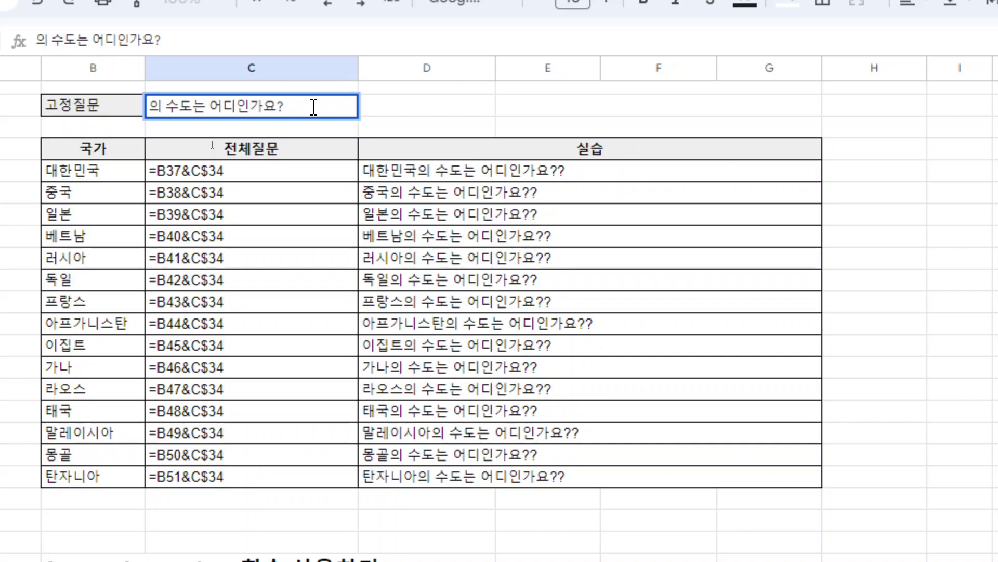
key(Return)
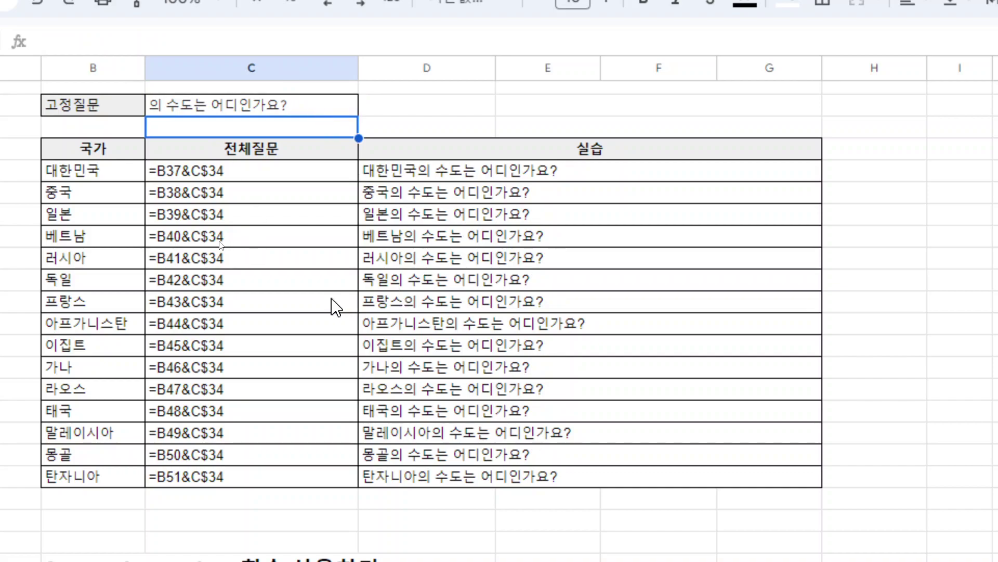
Review the fixed question in C34, the D37 formula that refers to it, and the section 2 heading.
scroll(504, 481, down, 1)
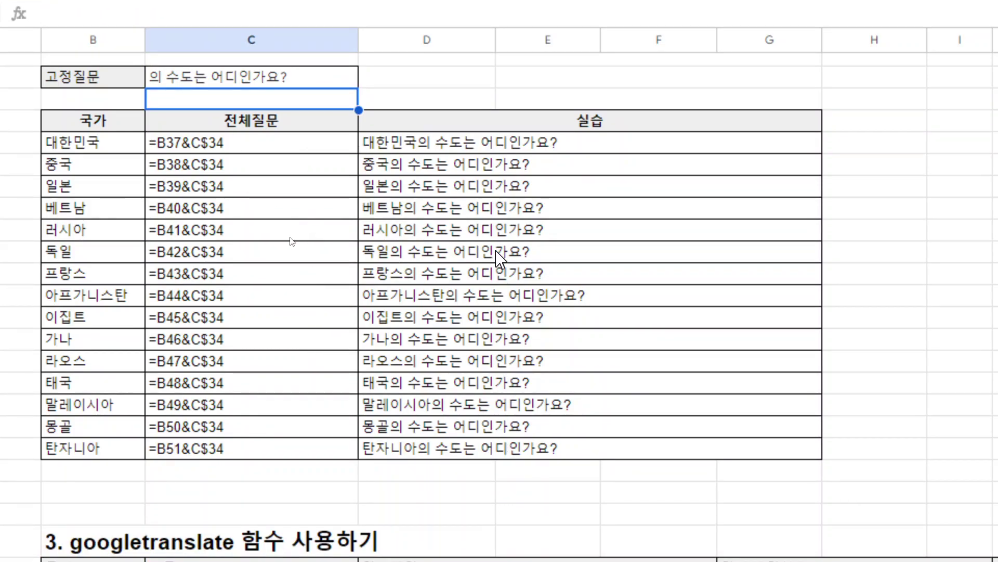
click(260, 77)
click(419, 147)
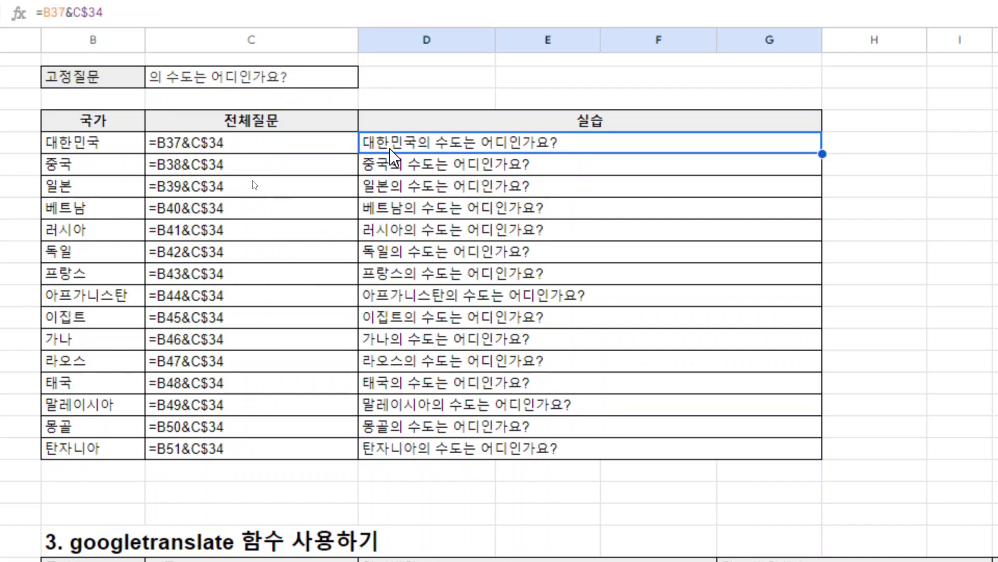
scroll(177, 190, up, 5)
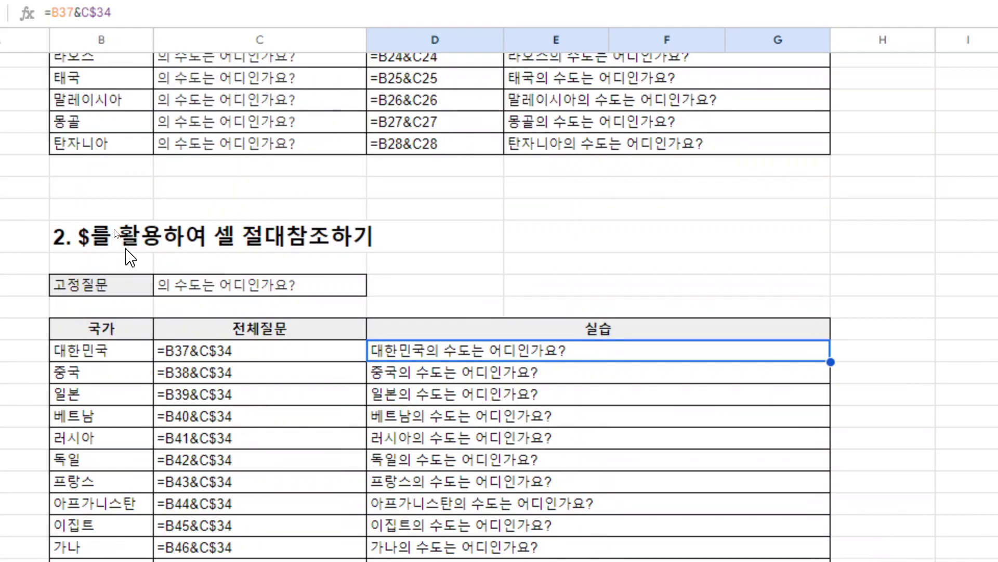
click(94, 251)
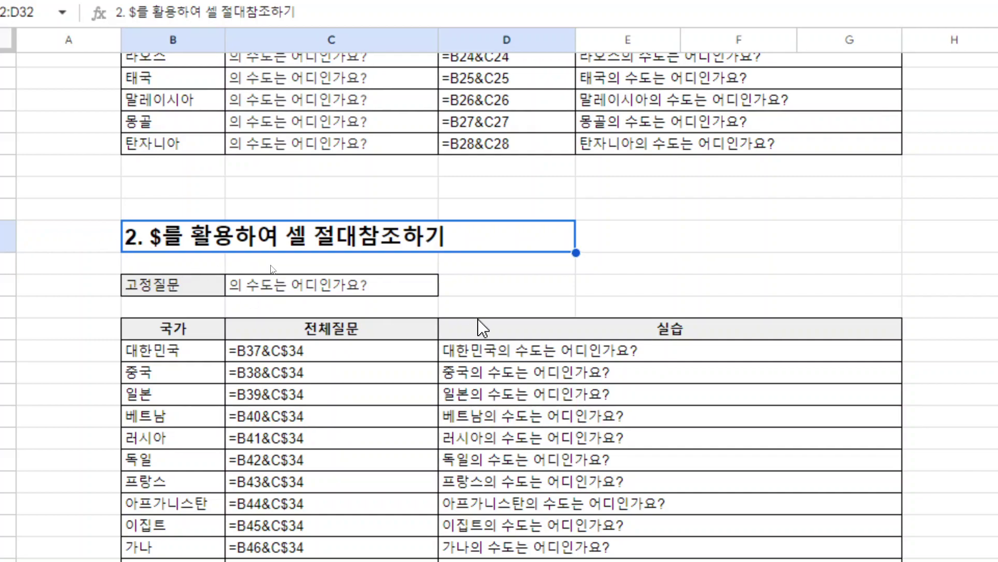
Enter =GOOGLETRANSLATE(C57,"ko","en") in G57, the first English translation practice cell of section 3.
scroll(731, 354, down, 2)
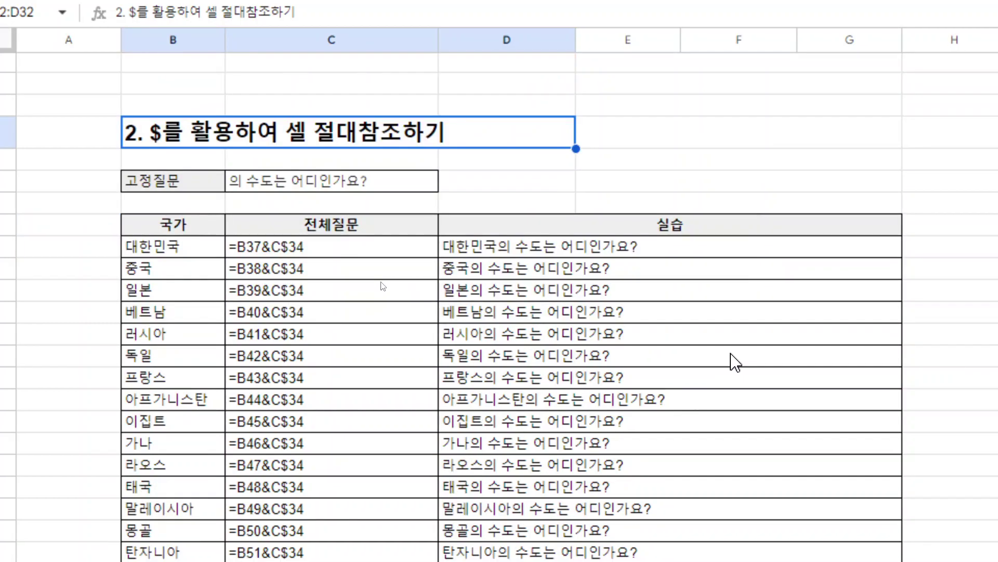
scroll(731, 354, down, 4)
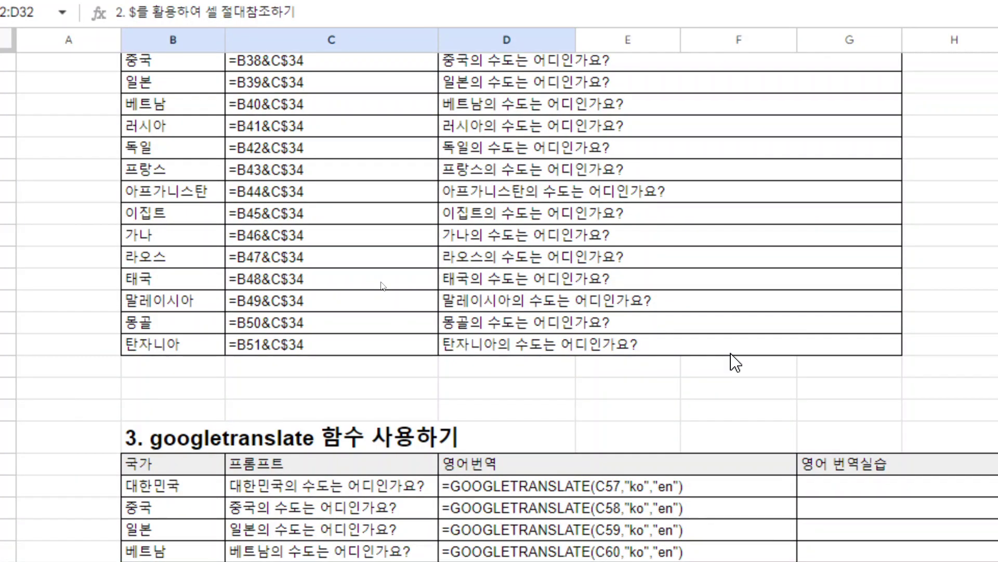
scroll(731, 354, down, 2)
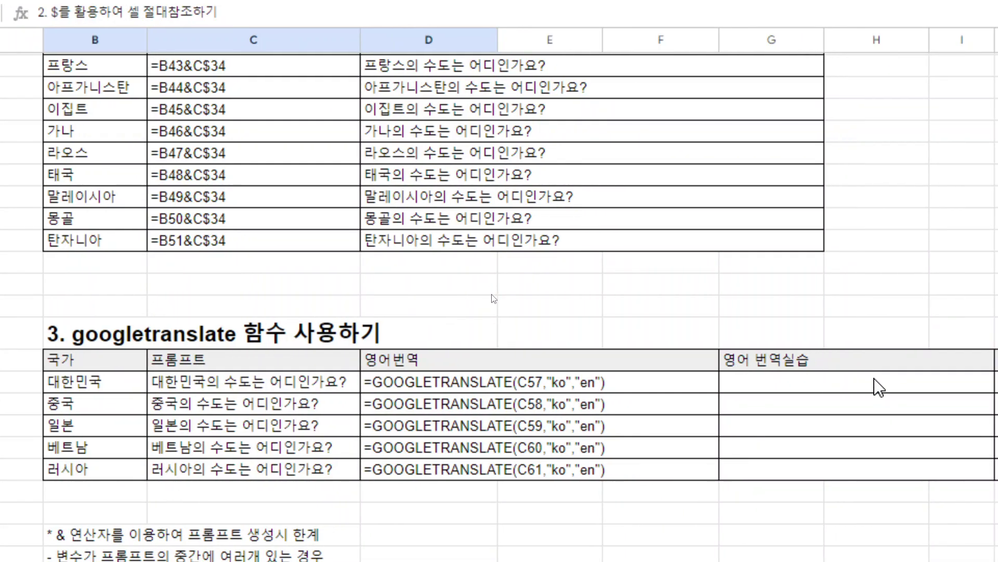
click(878, 387)
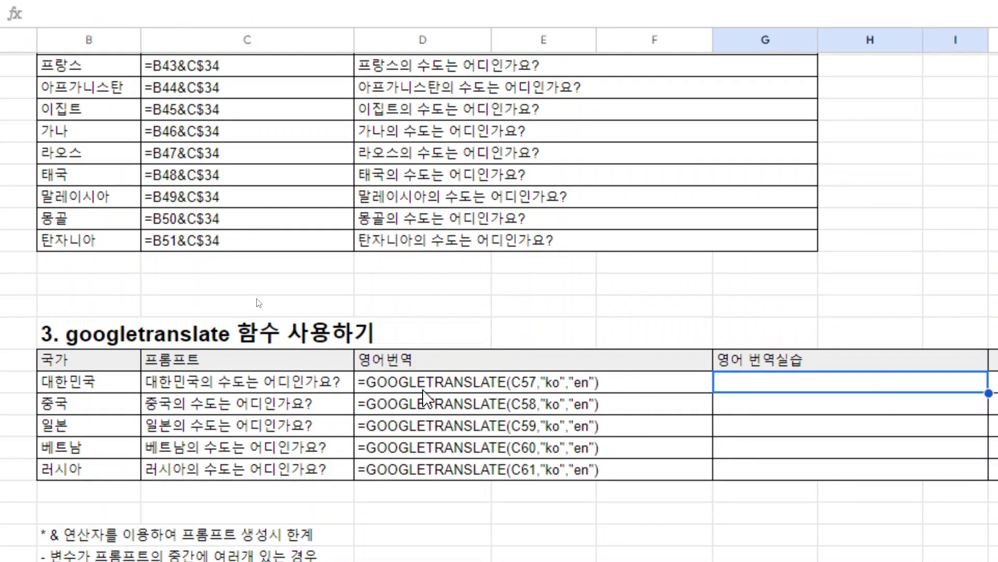
click(341, 389)
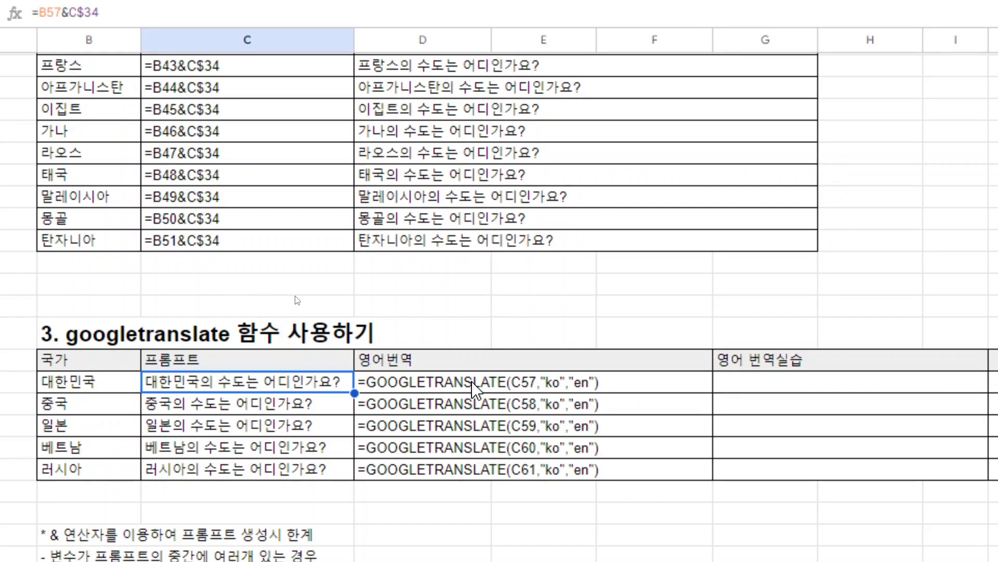
click(752, 390)
text(ㅋ해ㅐ)
key(BackSpace)
key(BackSpace)
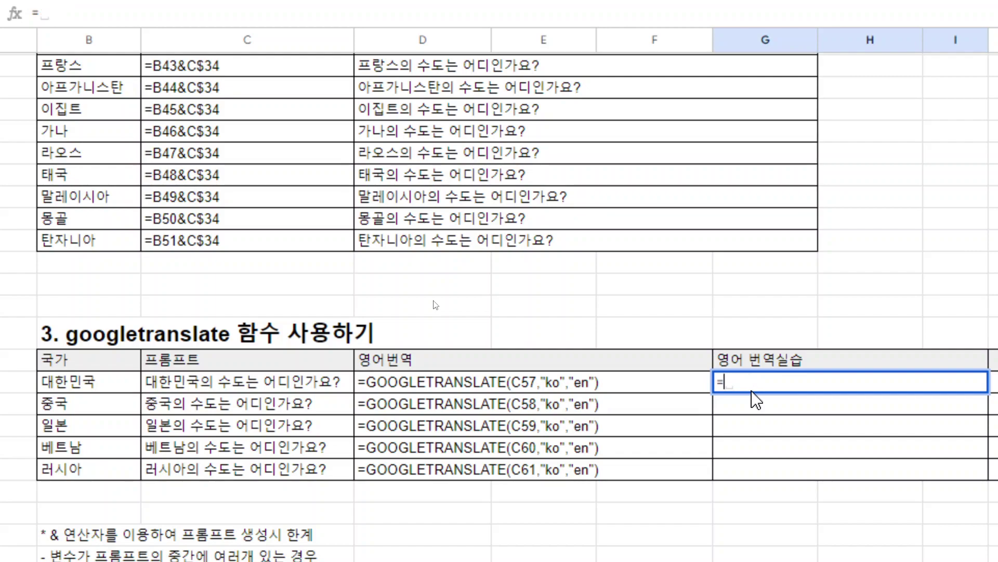
text(goo)
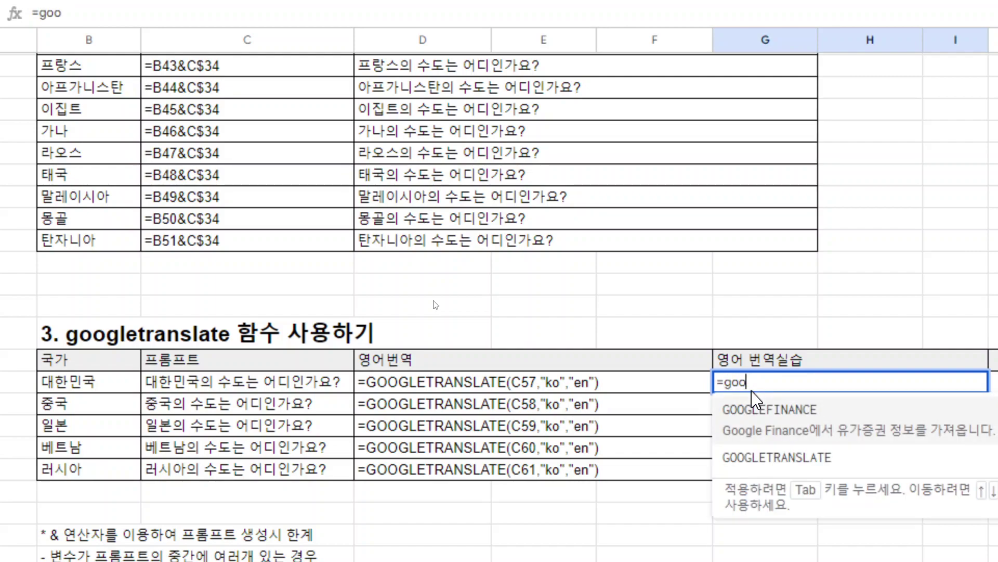
click(787, 462)
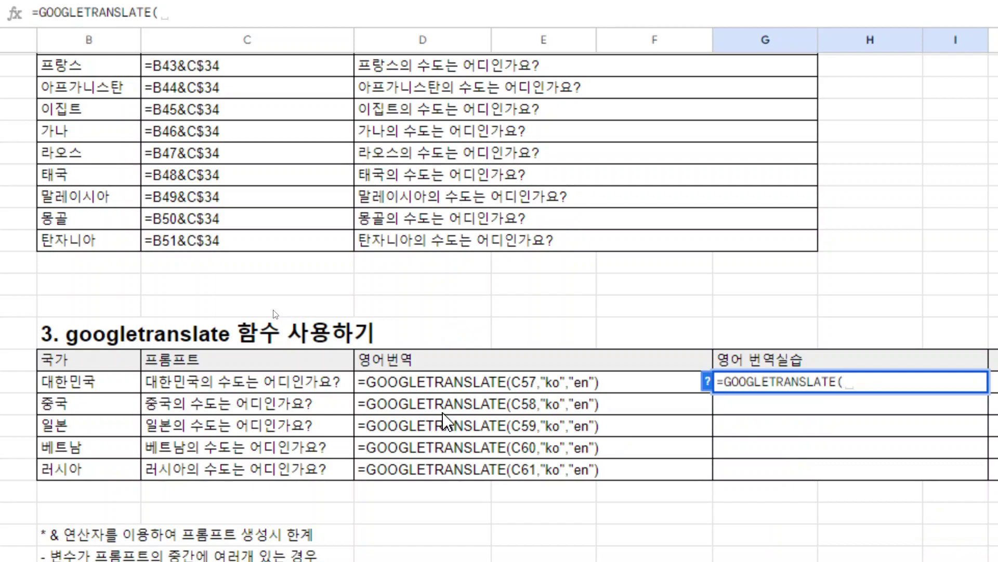
click(330, 387)
text(,")
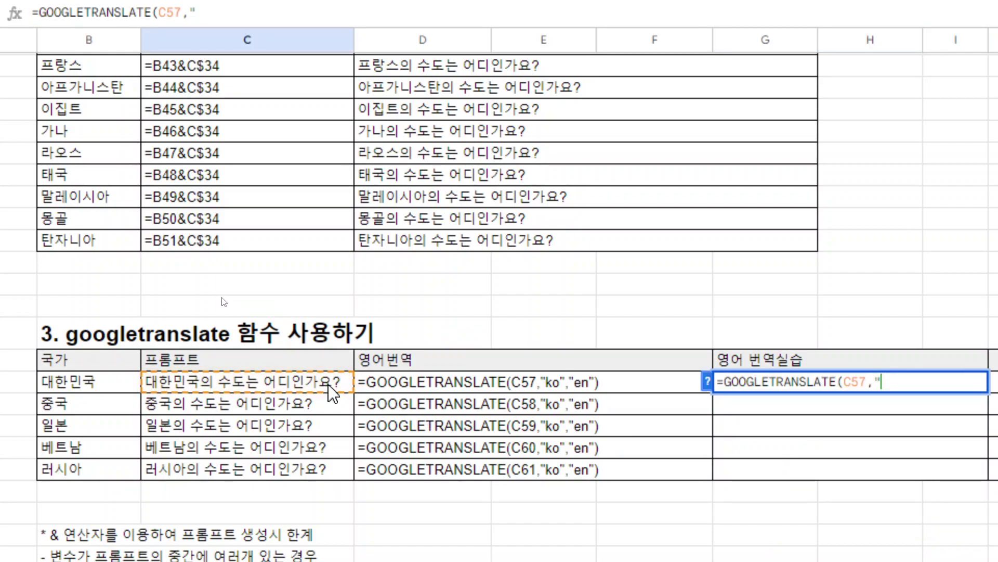
text(ko","en"))
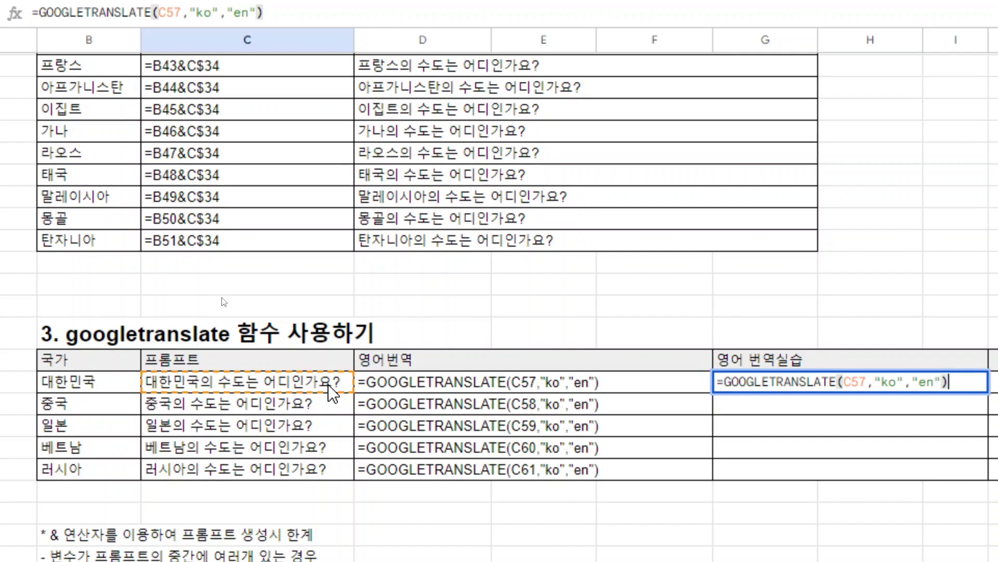
key(Return)
Fill the G57 translation formula down through G61 and check the translated prompts.
click(783, 384)
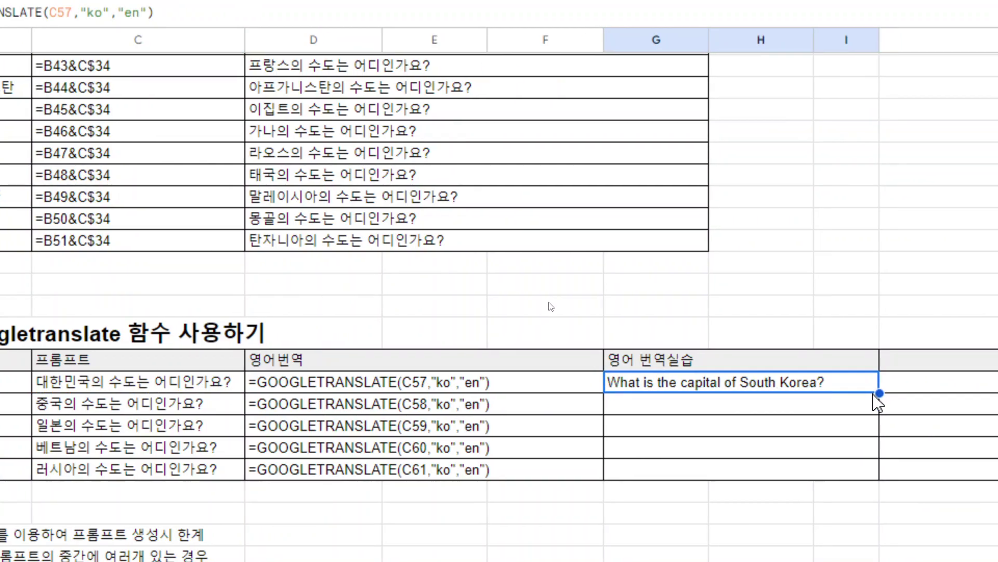
drag(883, 393, 872, 463)
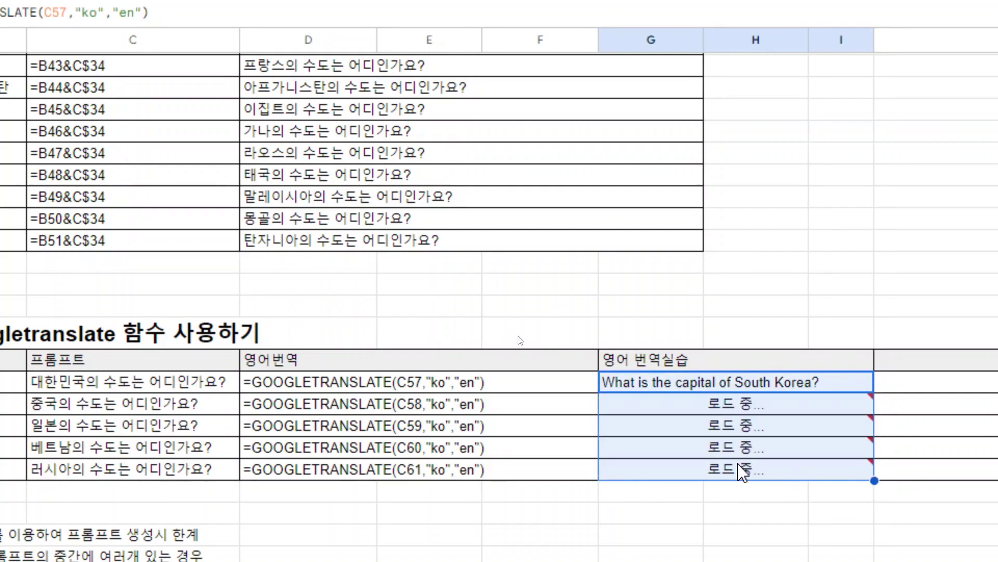
click(738, 388)
click(715, 404)
click(714, 389)
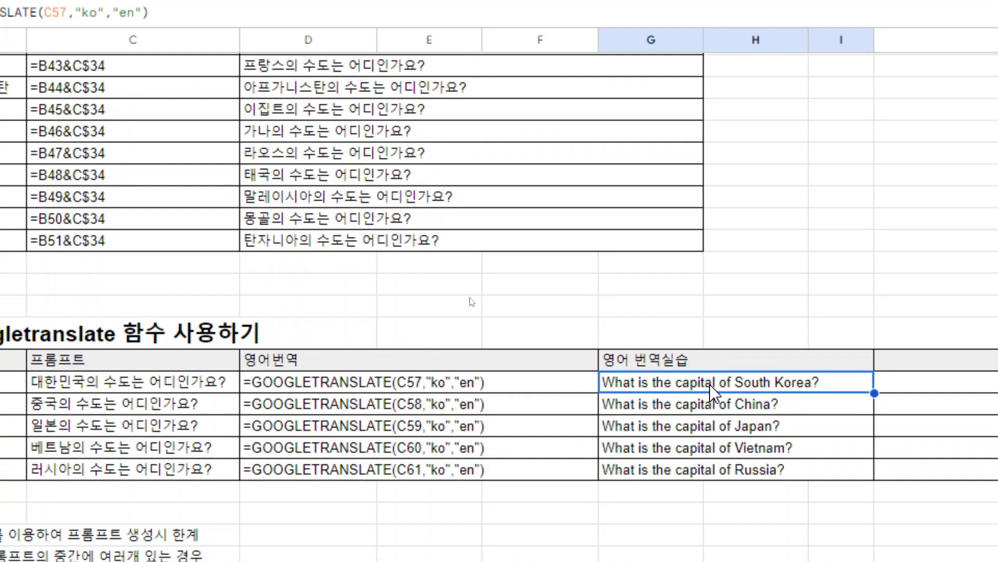
double_click(712, 386)
click(720, 416)
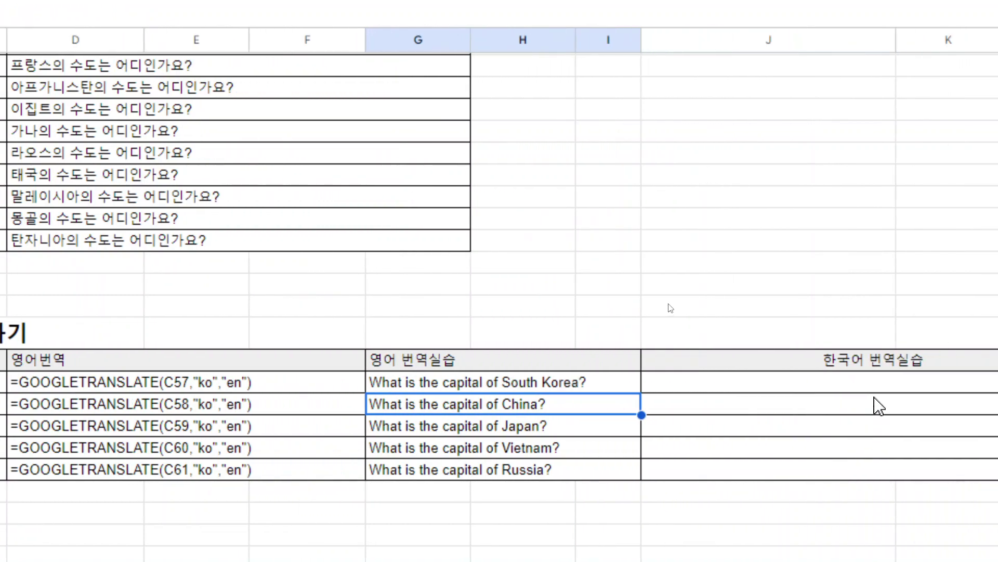
Enter =GOOGLETRANSLATE(G57,"en","ko") in J57 of the Korean translation practice column and fill it down through J61.
click(804, 389)
text(=go)
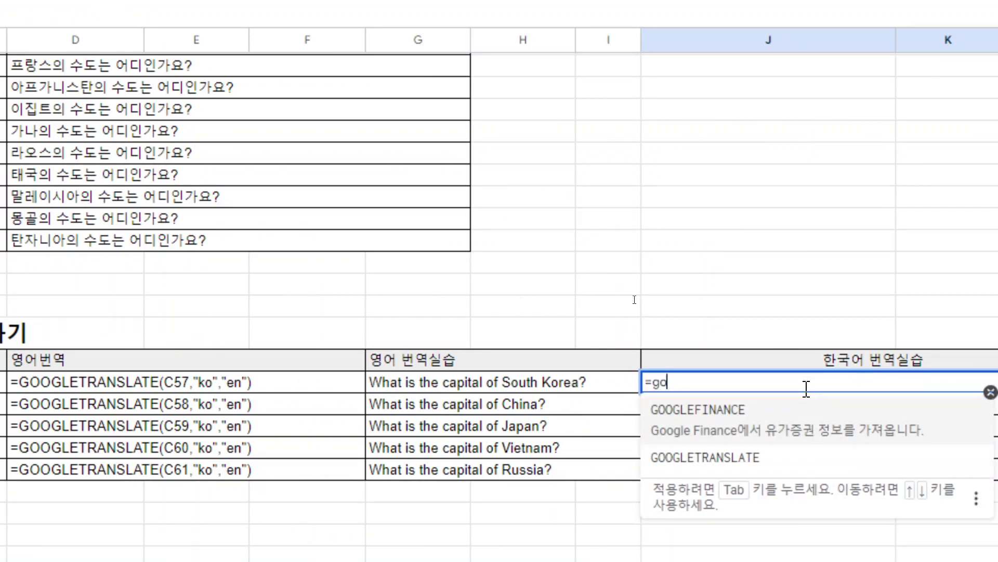
click(768, 460)
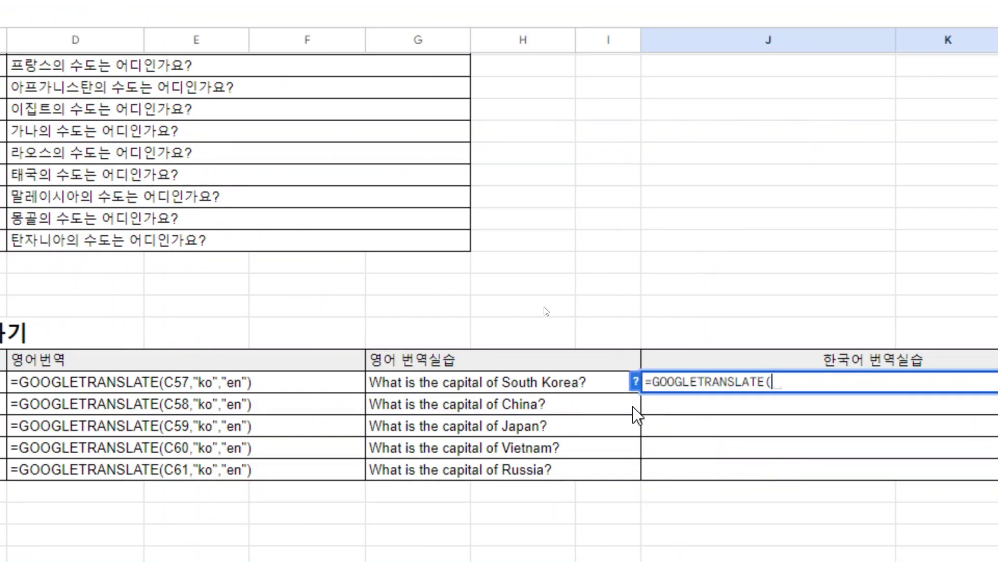
click(576, 387)
text(,)
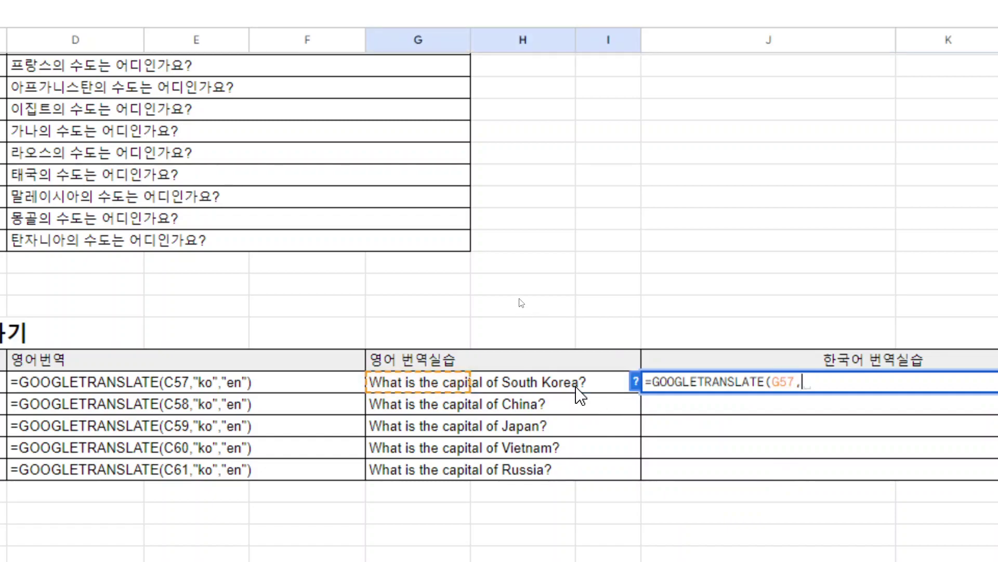
text("en","ko"))
key(Return)
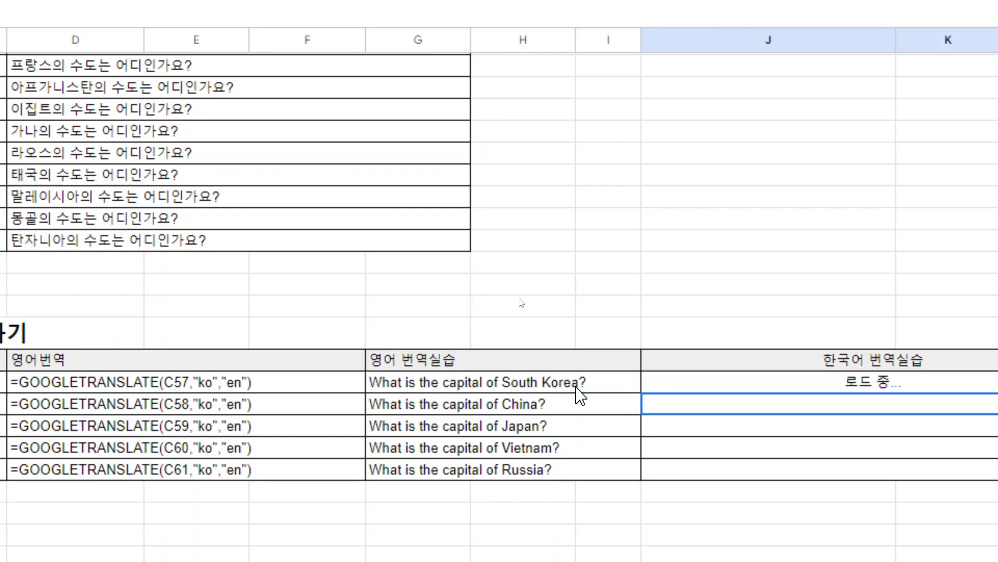
click(780, 383)
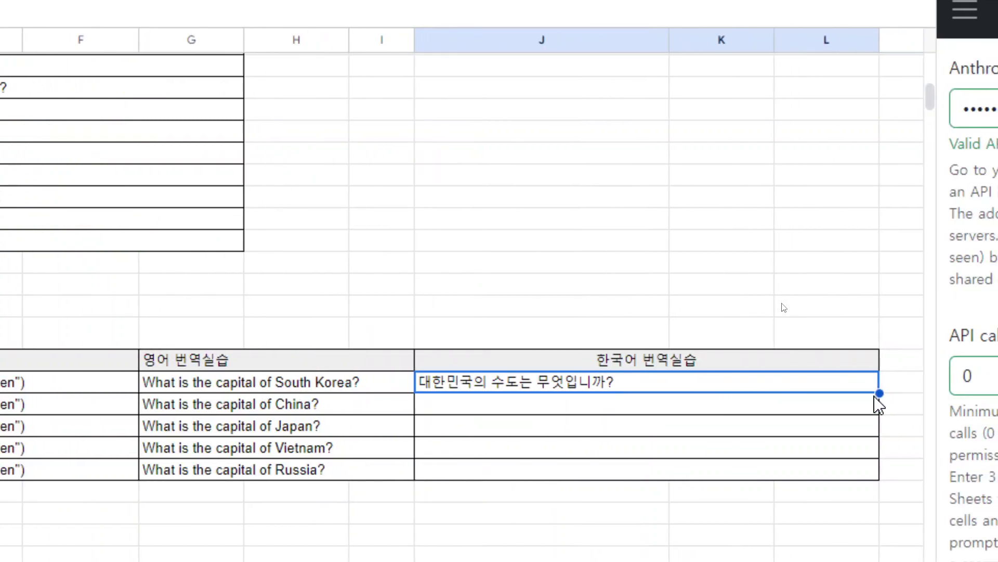
drag(876, 393, 872, 468)
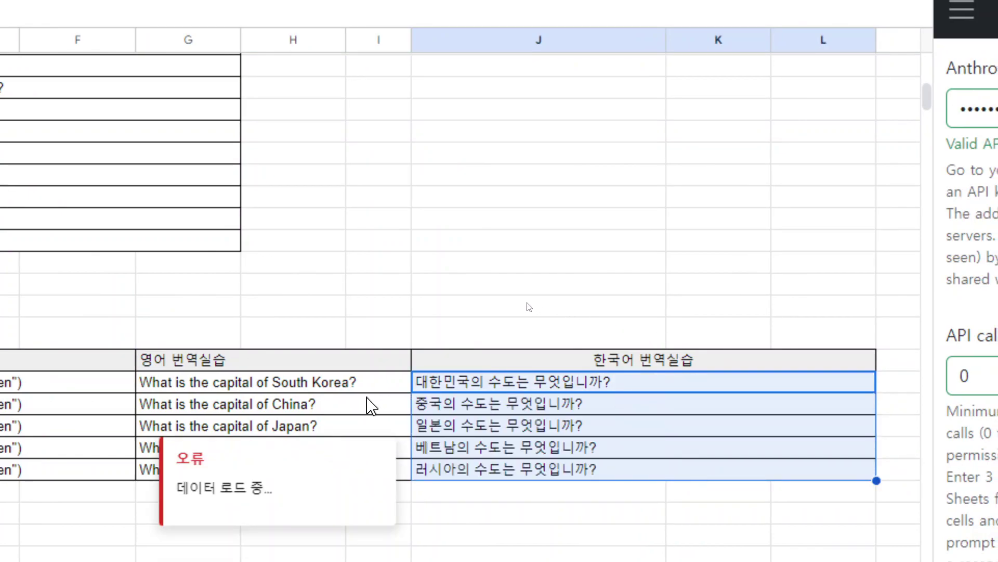
Compare the original prompt, example formula, English translation and Korean back-translation across row 57 of section 3.
click(347, 391)
click(457, 391)
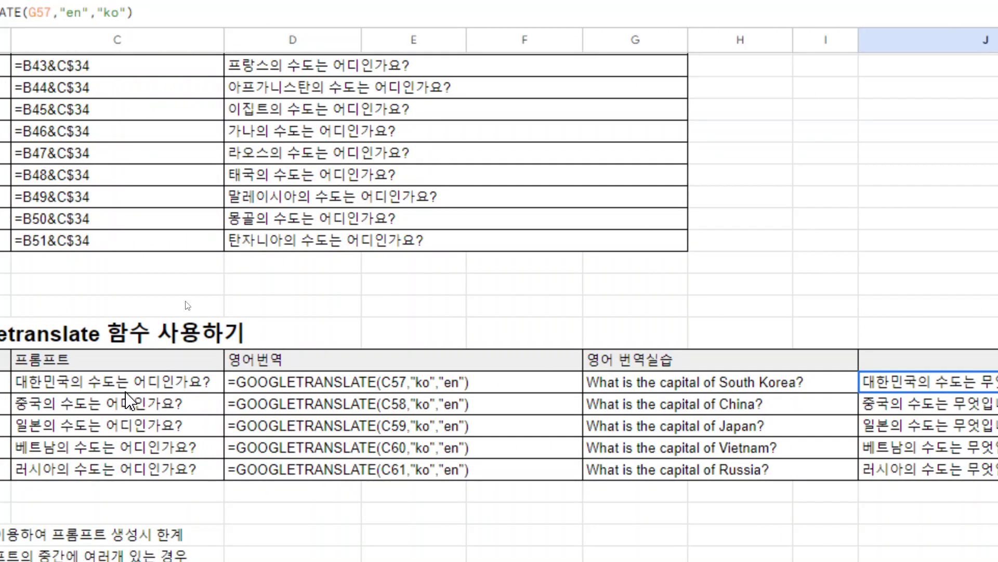
click(283, 391)
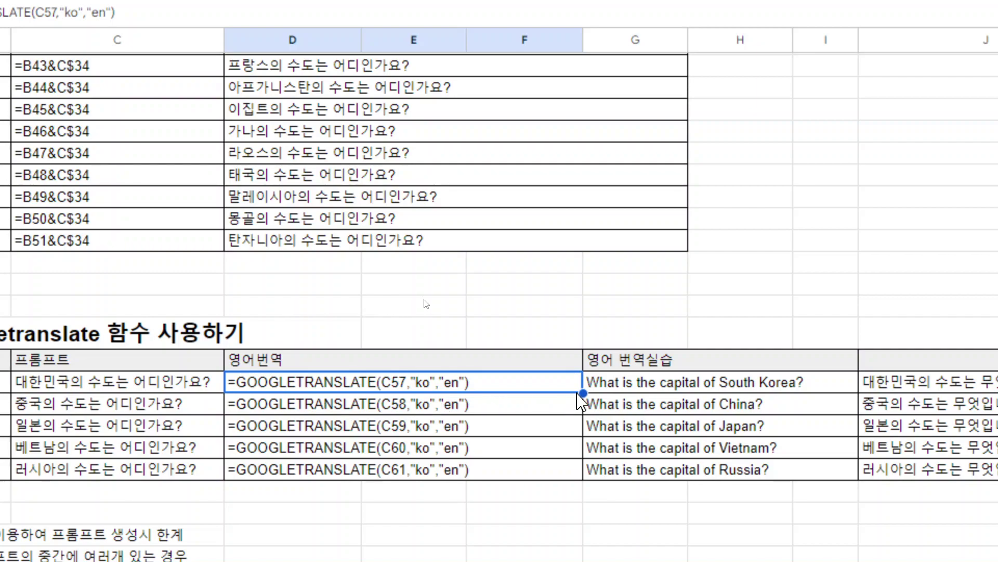
click(615, 388)
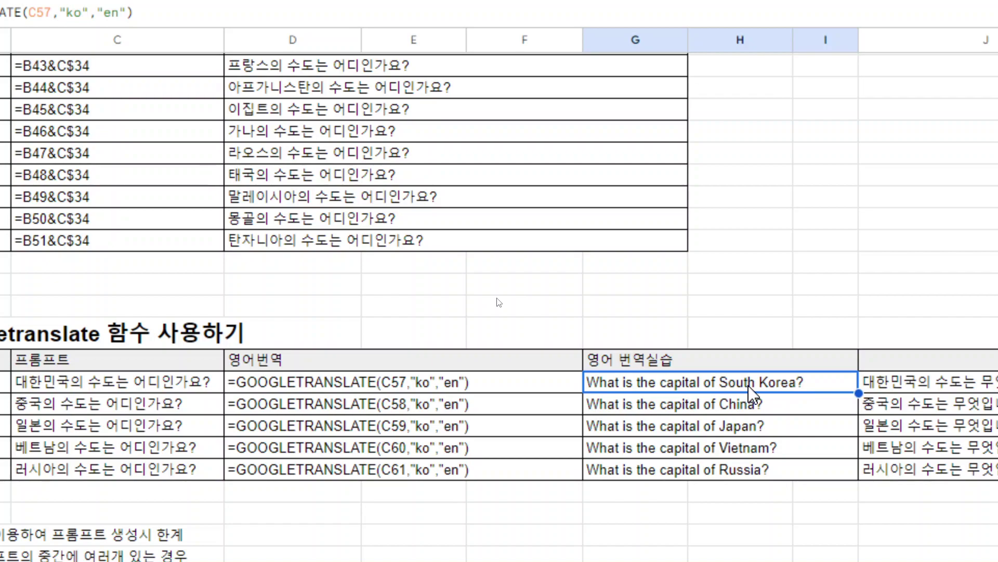
click(127, 388)
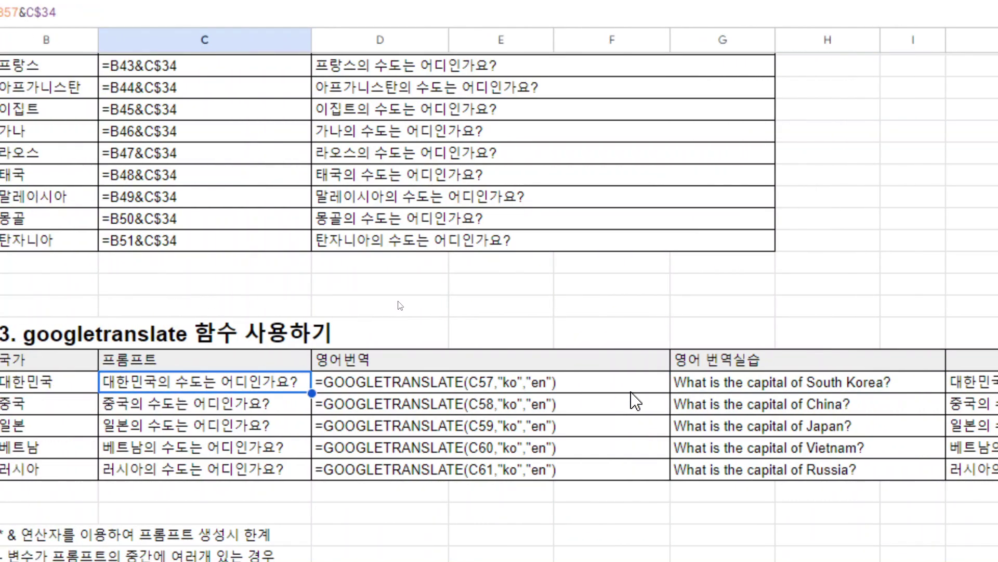
click(723, 389)
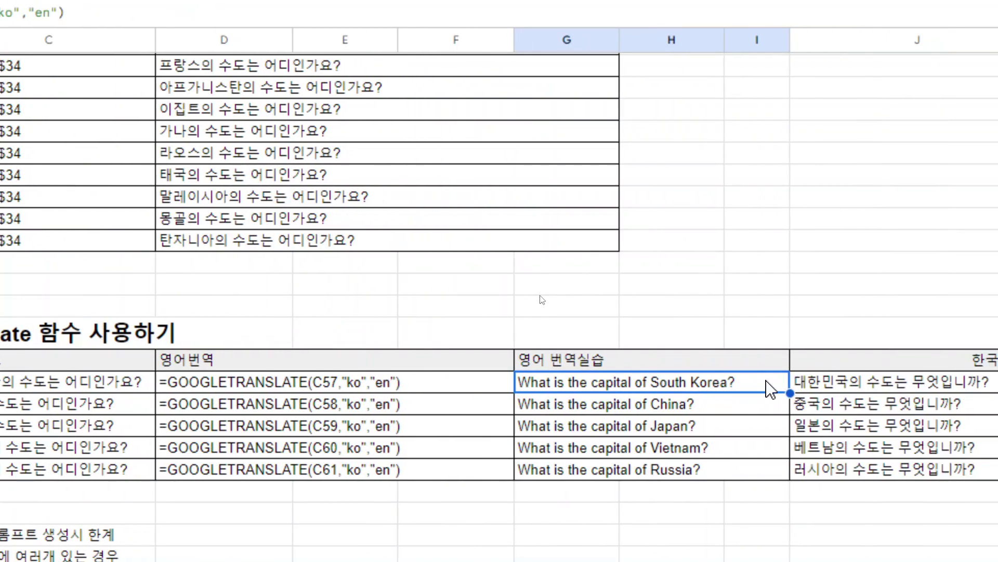
click(886, 388)
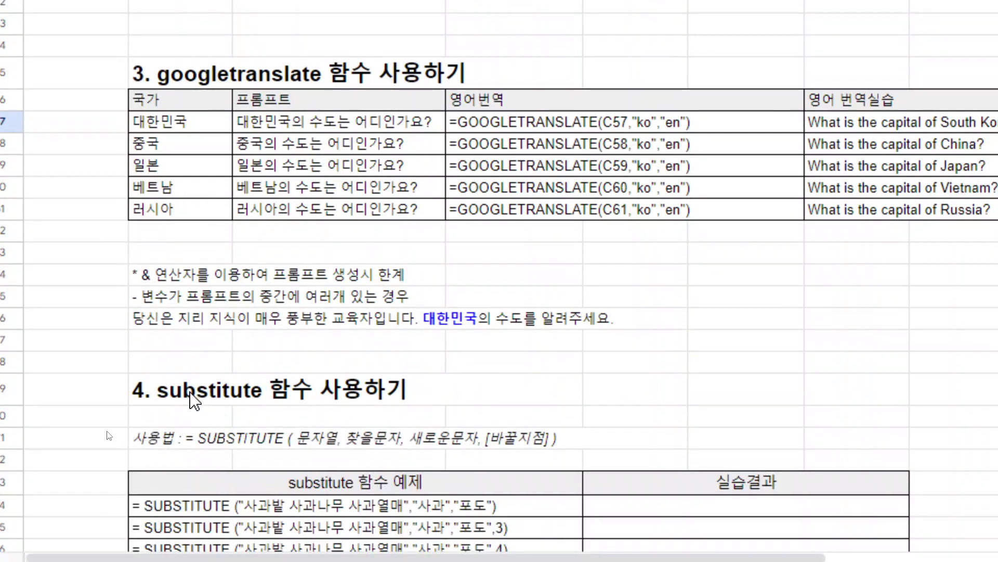
Examine the section 4 substitute heading and the arguments of the first SUBSTITUTE example in B74.
click(194, 399)
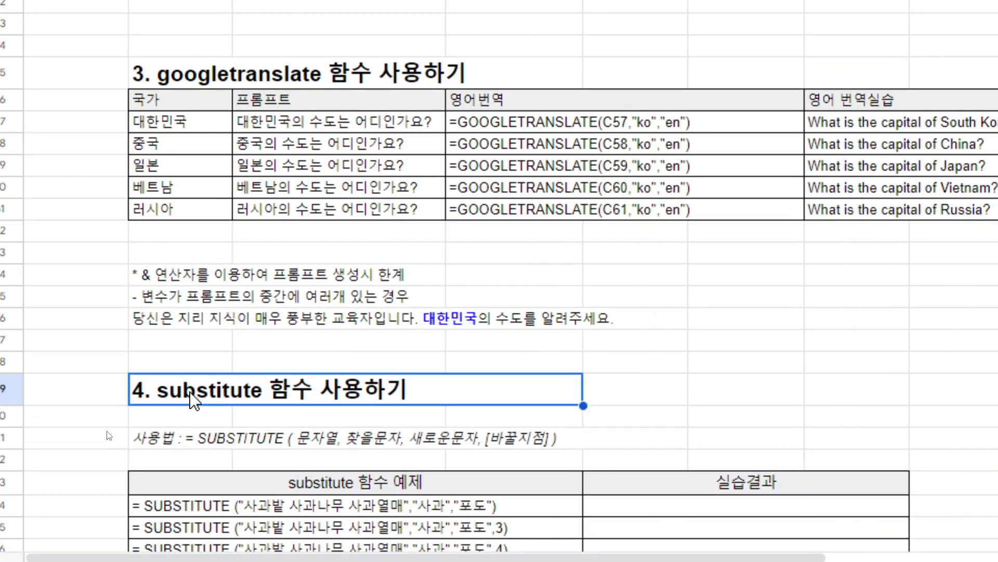
scroll(193, 399, down, 2)
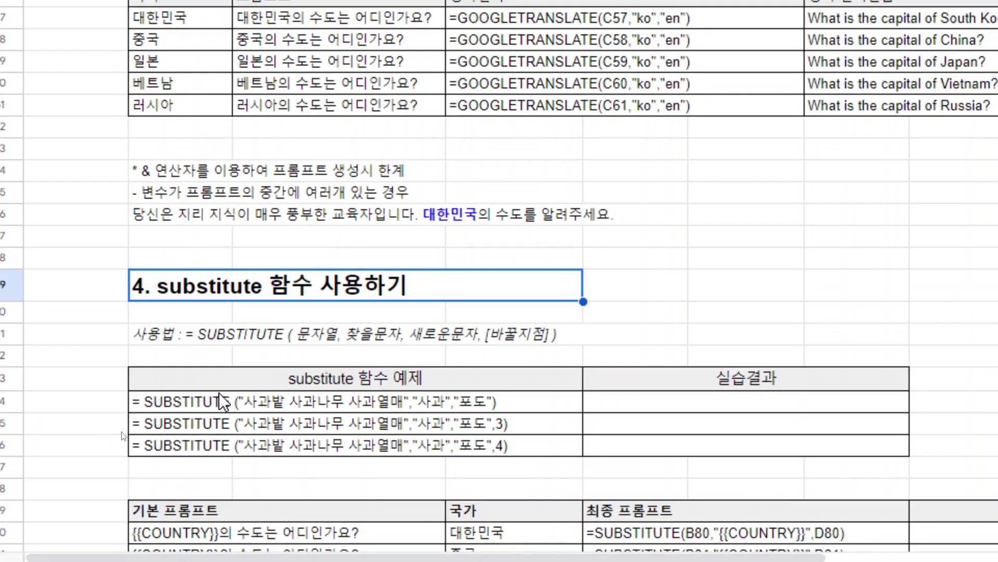
click(174, 405)
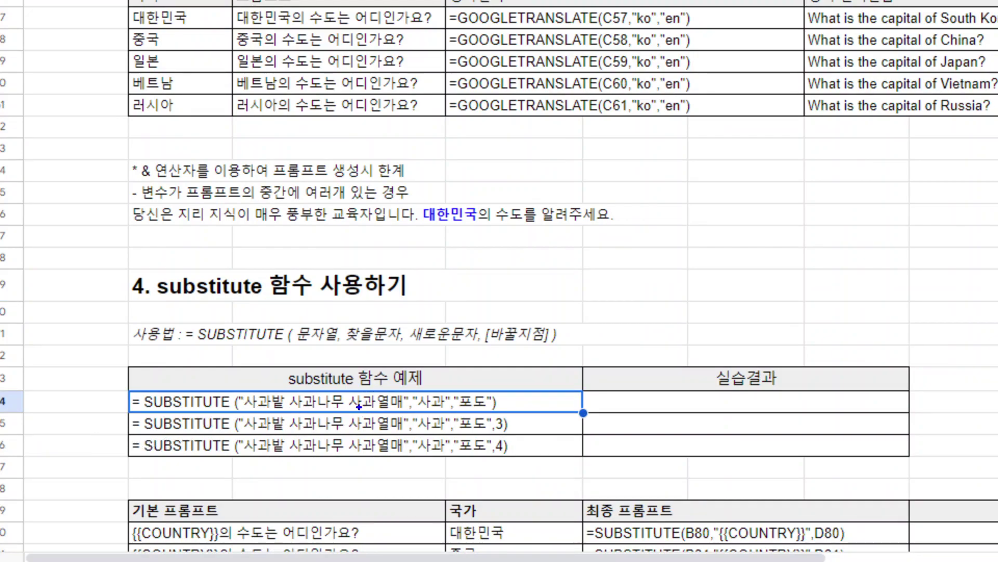
drag(247, 412, 462, 410)
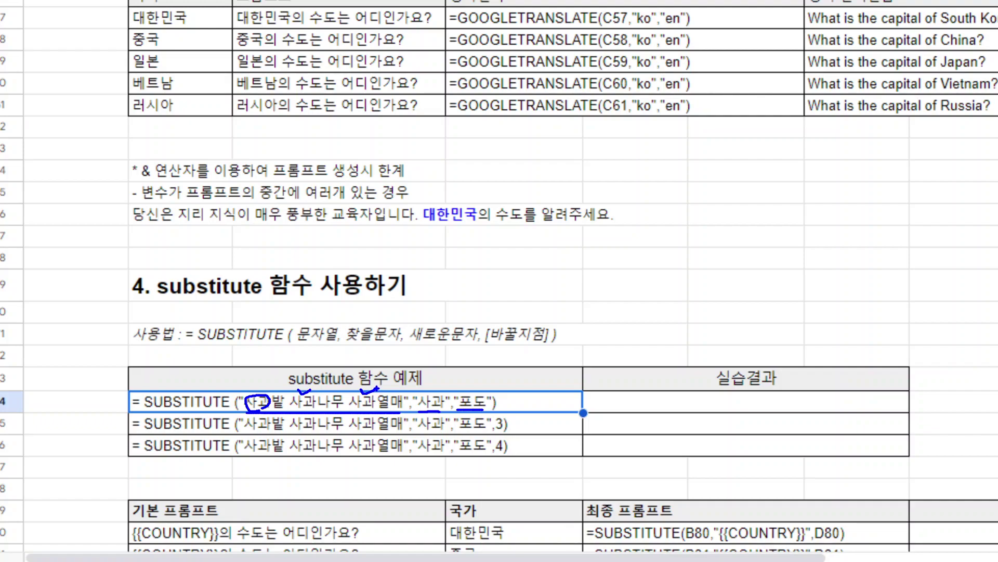
key(Escape)
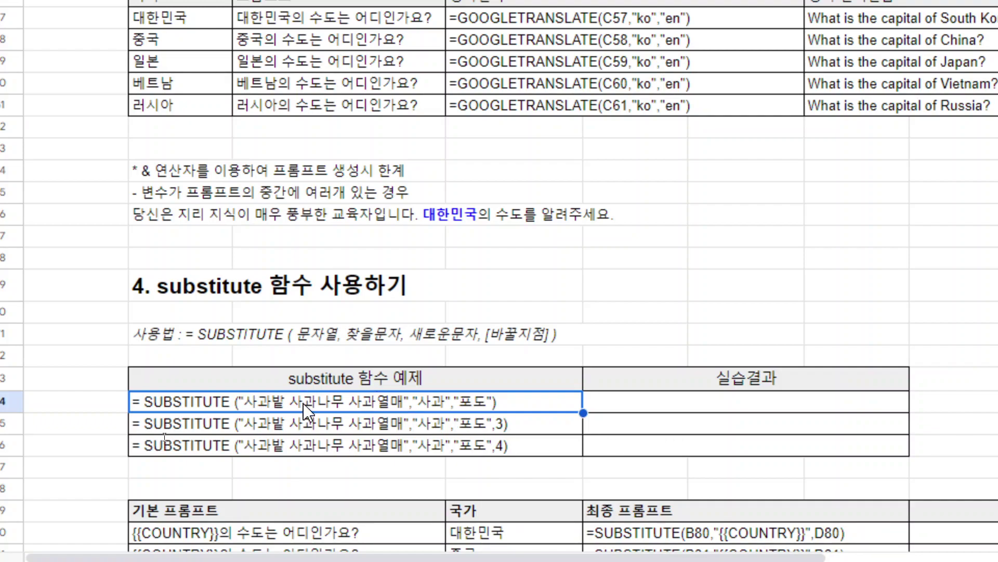
Copy the formula text = SUBSTITUTE ("사과밭 사과나무 사과열매","사과","포도") from B74 into the practice result cell E74.
double_click(166, 403)
click(131, 404)
drag(131, 403, 498, 423)
key(ctrl+c)
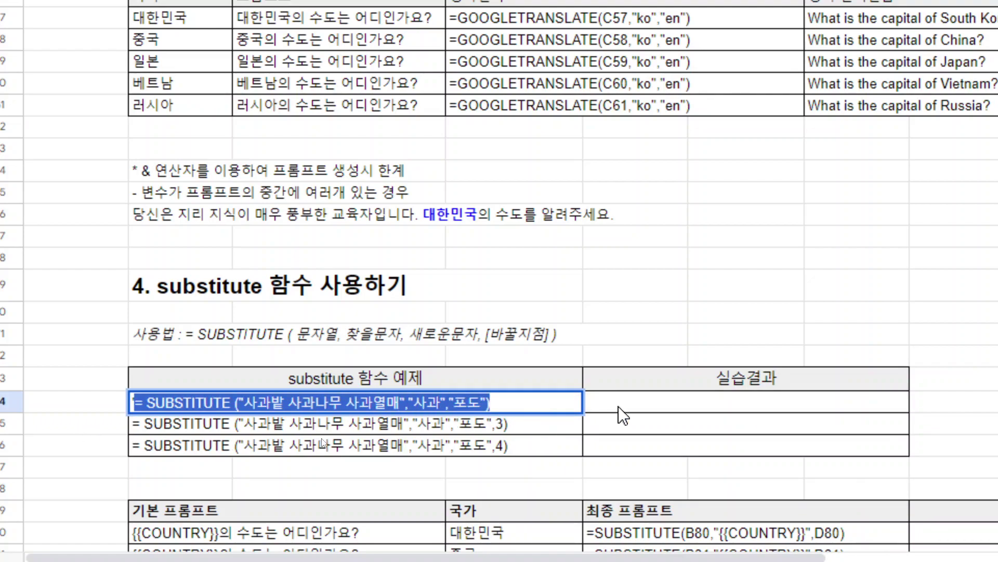
click(629, 406)
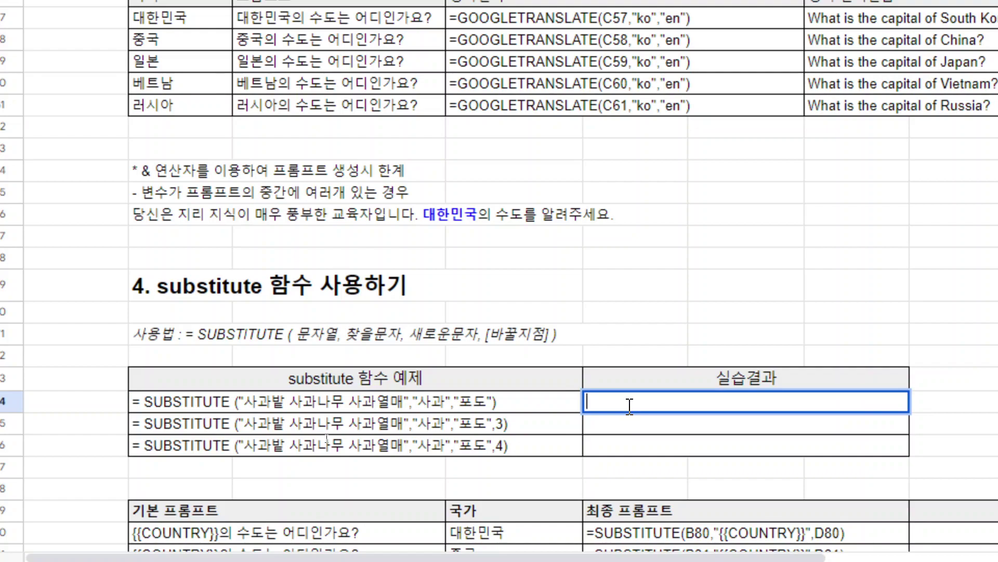
key(ctrl+v)
key(Return)
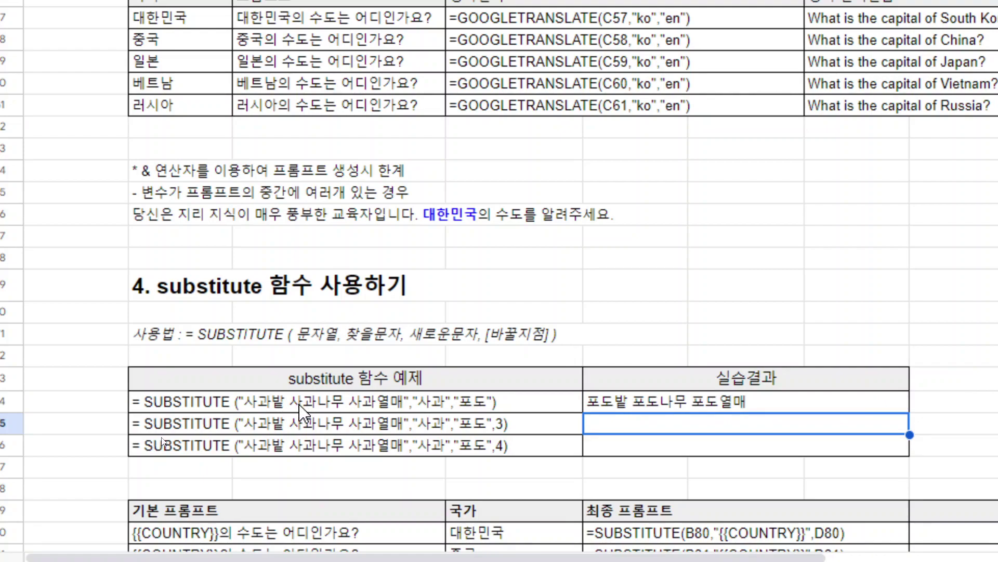
click(720, 405)
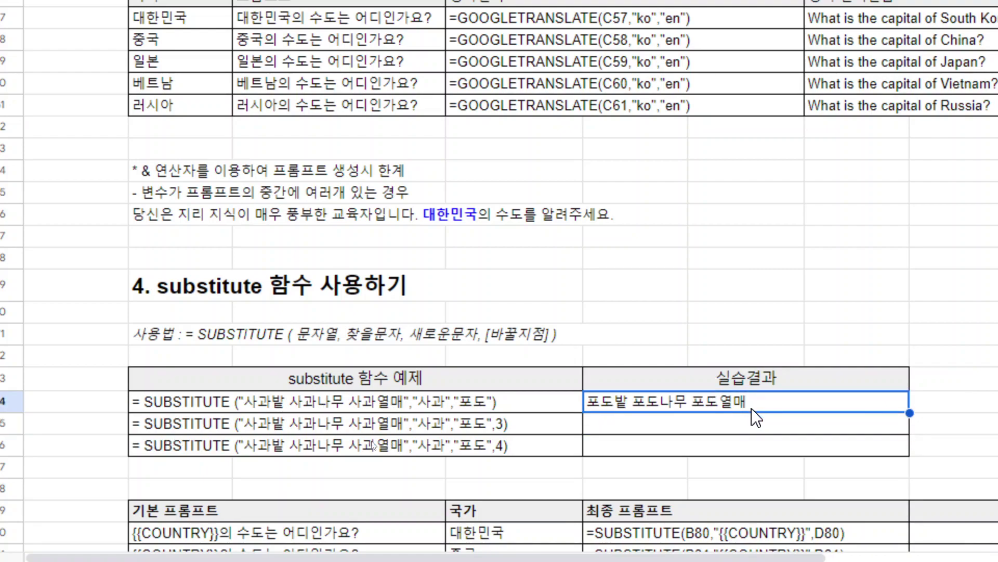
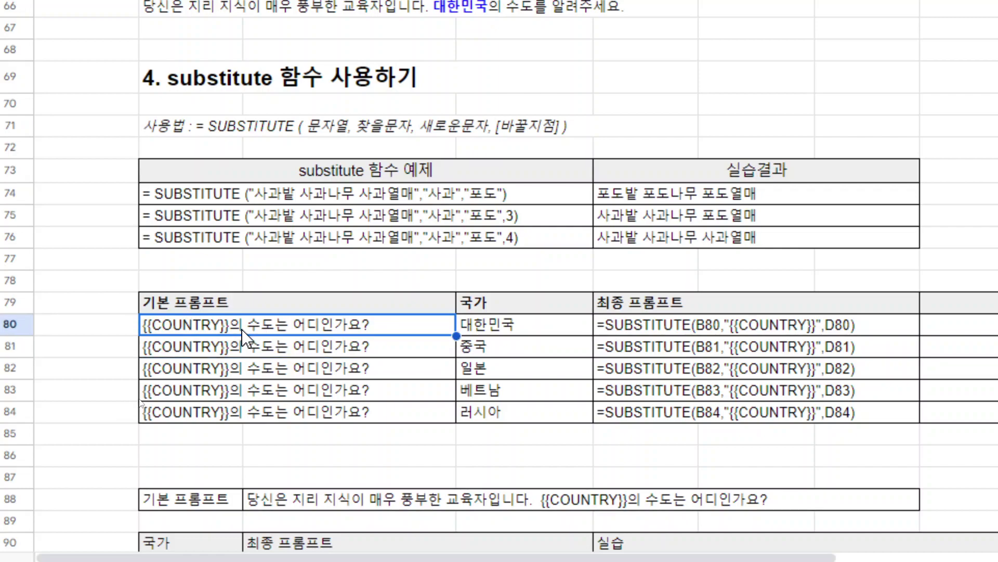
Examine how the row 80 SUBSTITUTE formula inserts the country from D80 into the {{COUNTRY}} placeholder of the base prompt in B80.
click(488, 331)
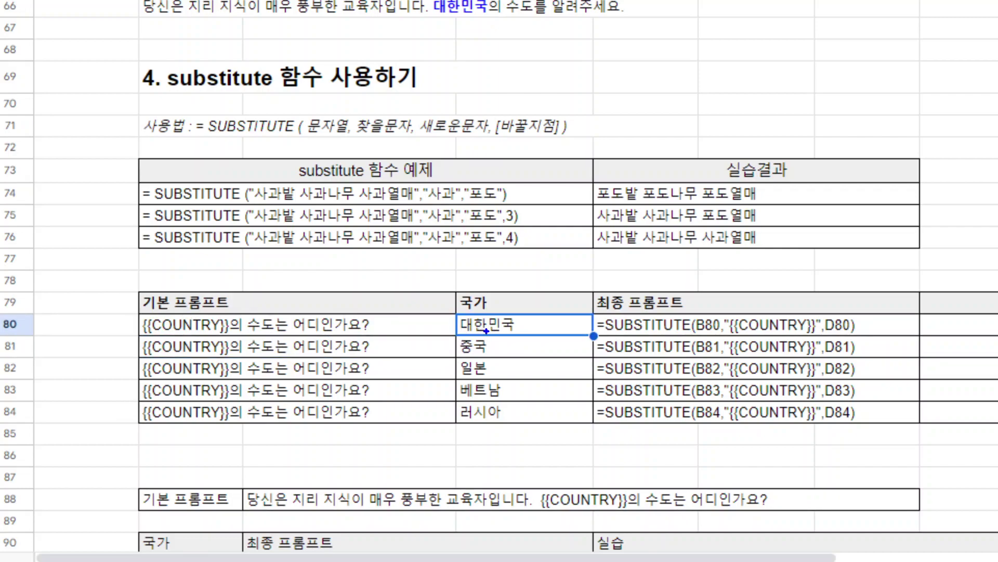
drag(486, 331, 464, 337)
mouse_move(461, 317)
mouse_down()
mouse_move(325, 286)
mouse_move(228, 304)
mouse_up()
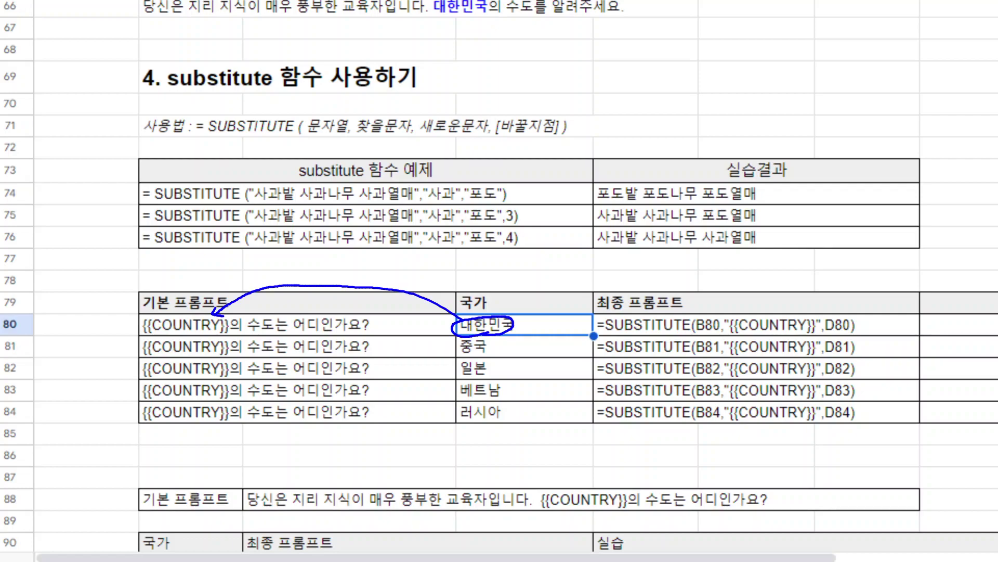
drag(600, 331, 658, 332)
drag(141, 337, 294, 337)
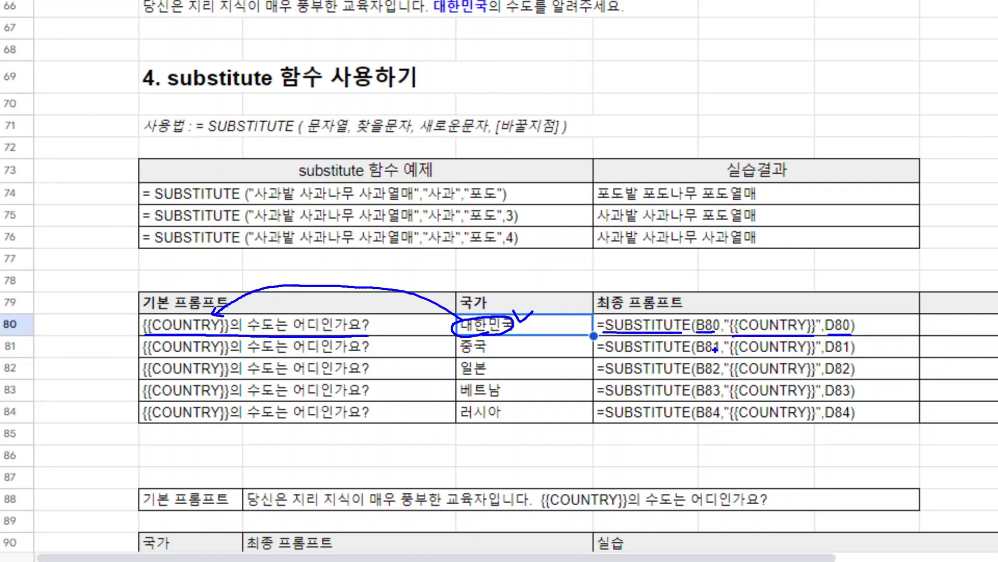
key(Escape)
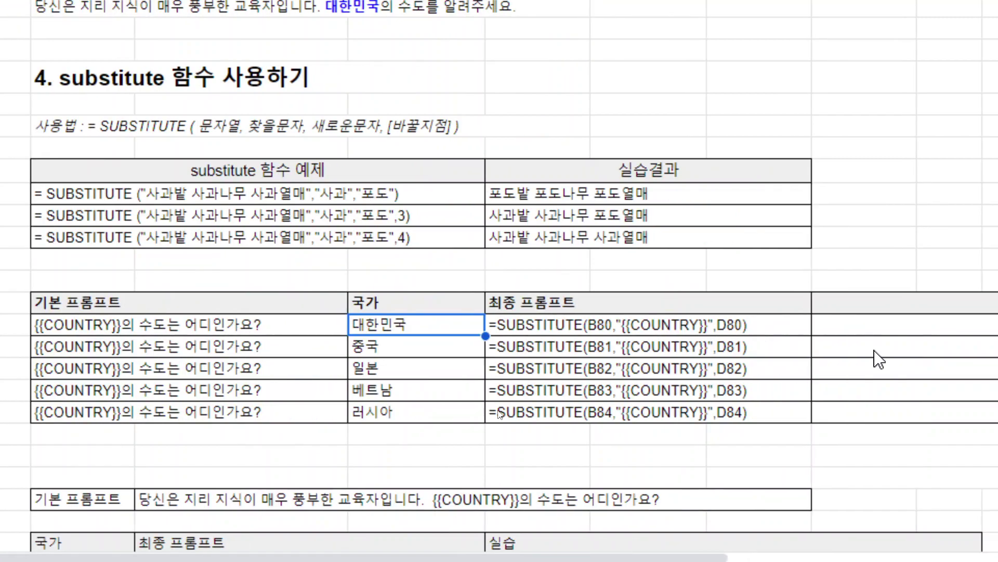
Copy =SUBSTITUTE(B80,"{{COUNTRY}}",D80) as a live formula into row 80 of the 실습 column and fill it down through row 84.
double_click(616, 327)
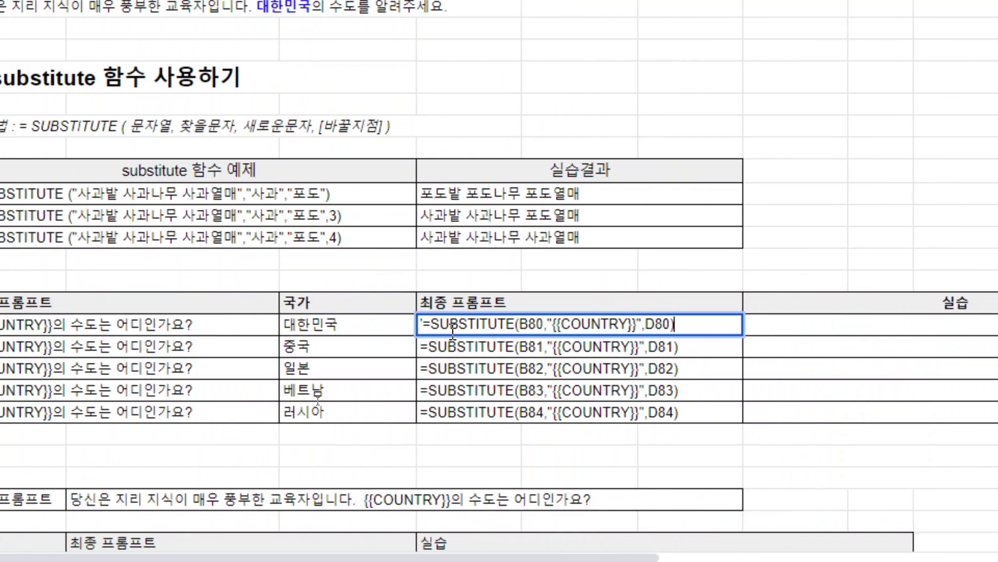
drag(424, 325, 648, 321)
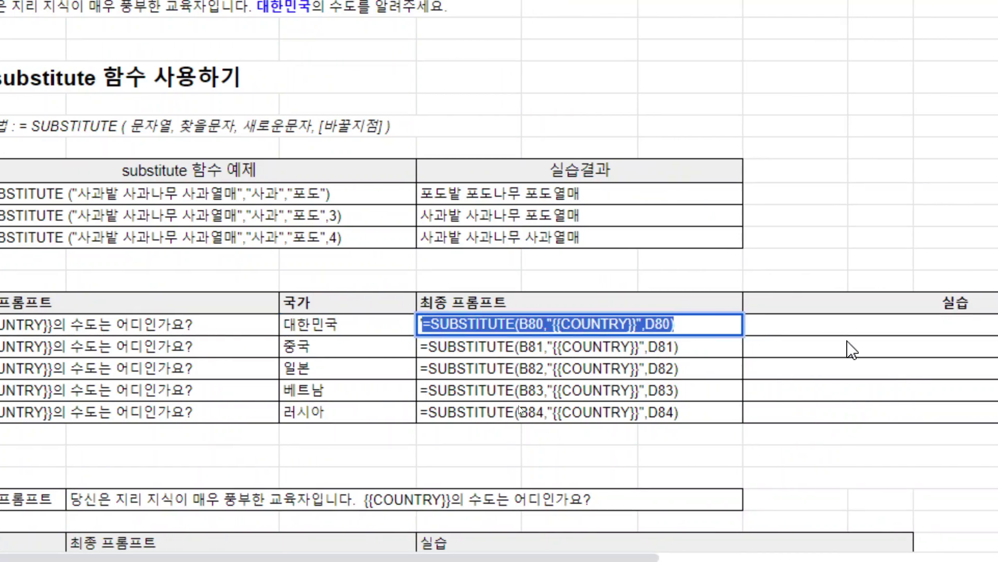
double_click(833, 322)
text(=SUBSTITUTE(B80,"{{COUNTRY}}",D80))
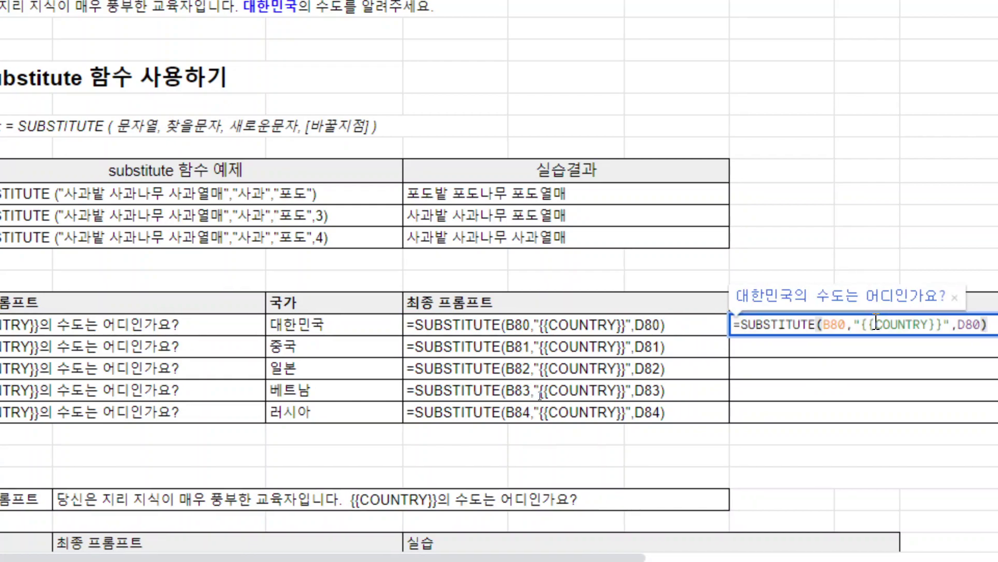
key(Return)
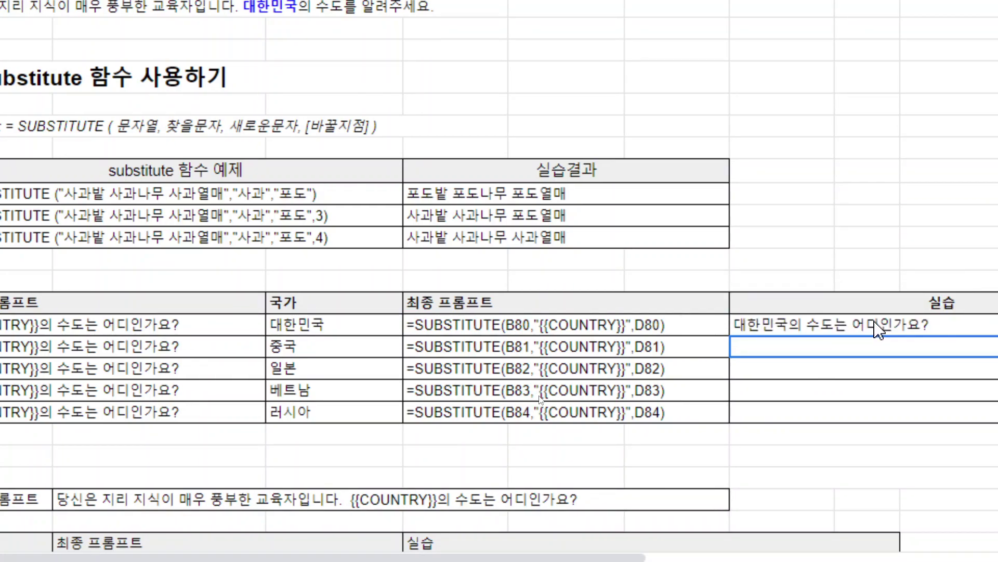
click(876, 324)
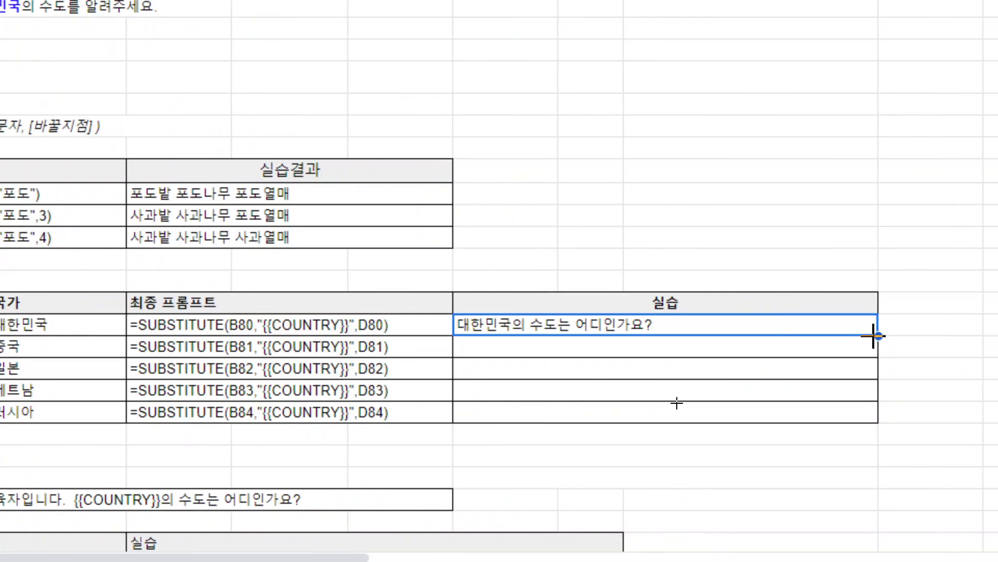
drag(876, 336, 867, 406)
click(546, 440)
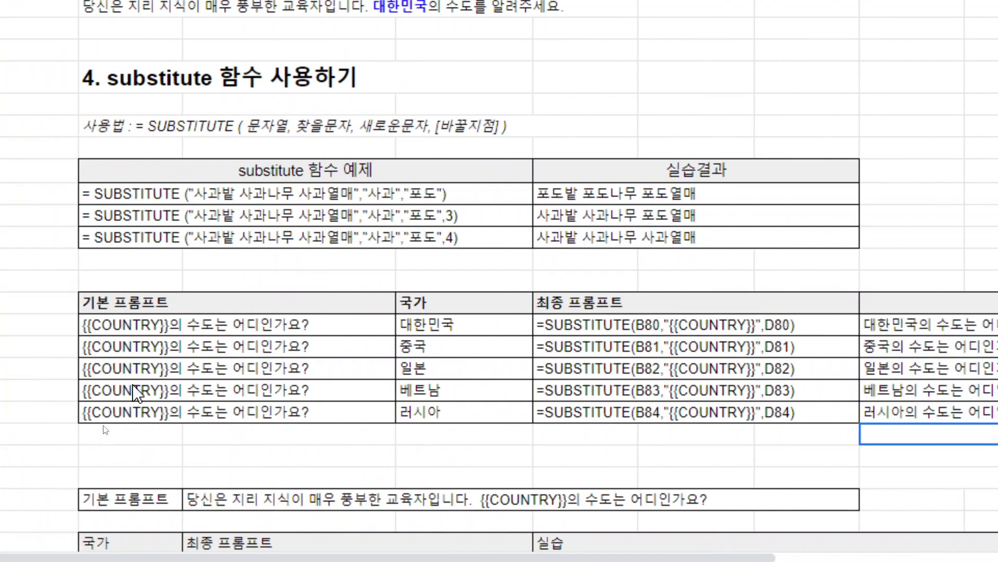
Clear the existing 실습 results in rows 91 to 95 of the table below the shared base prompt in row 88.
click(18, 333)
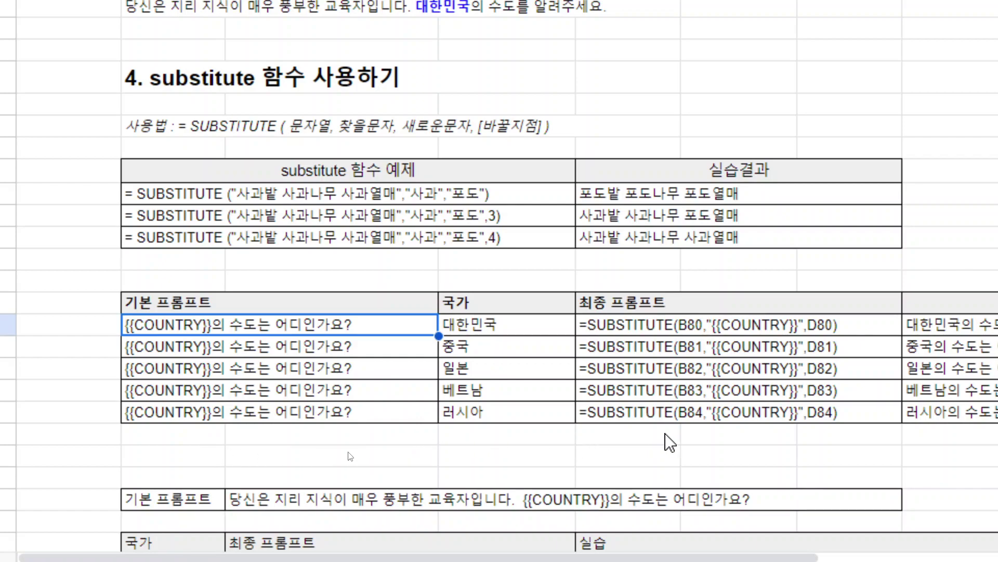
scroll(462, 450, down, 4)
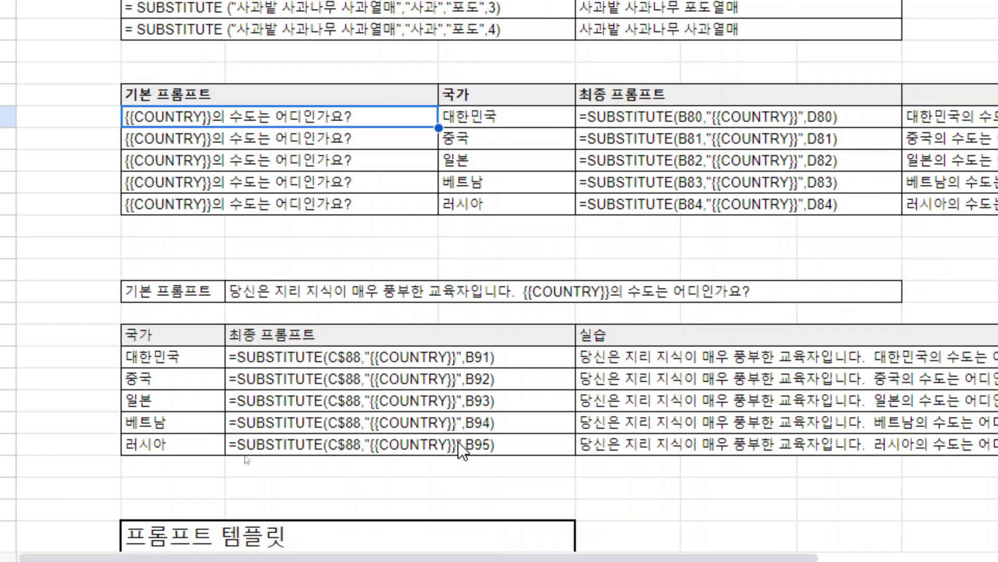
click(257, 297)
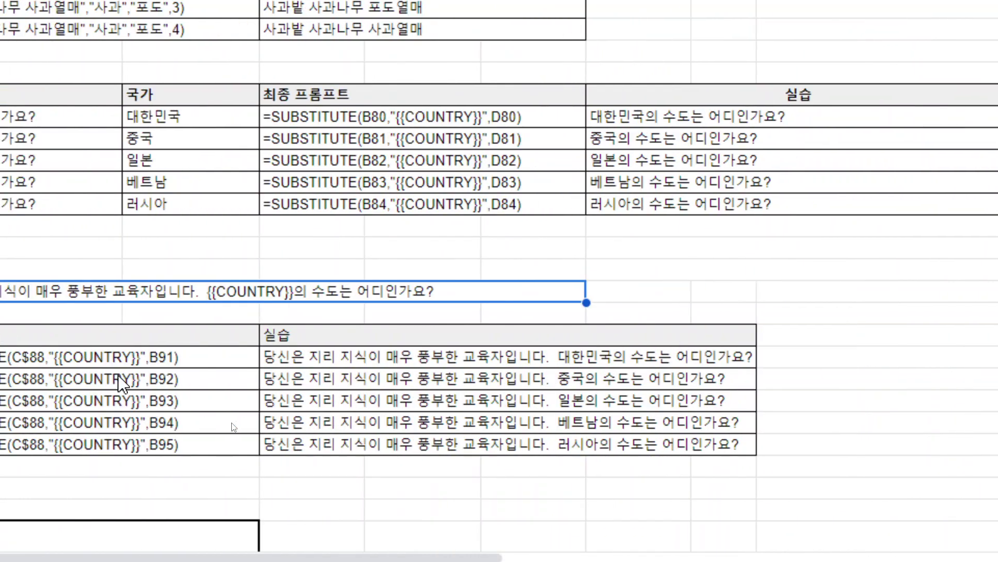
click(512, 363)
shift+click(396, 444)
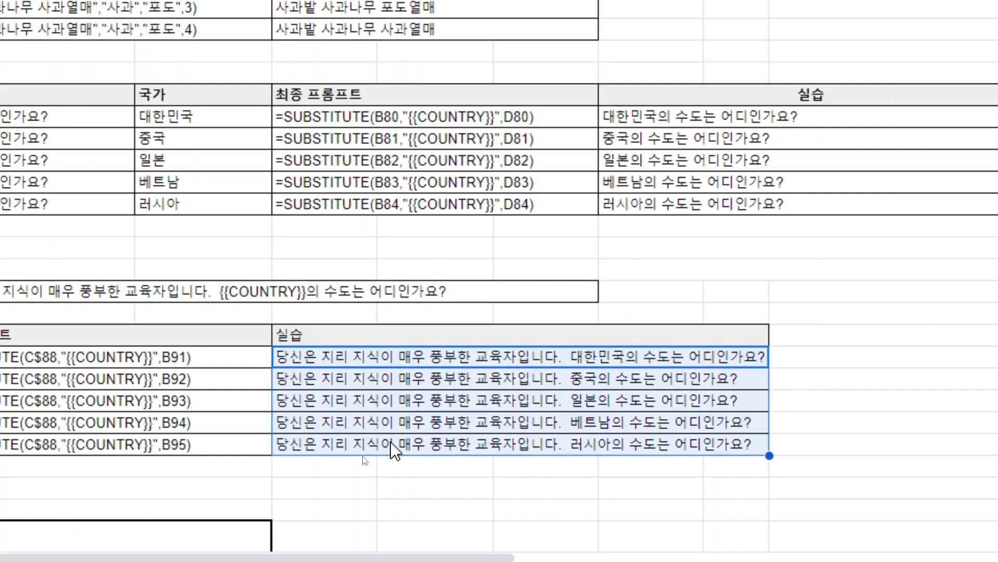
key(Delete)
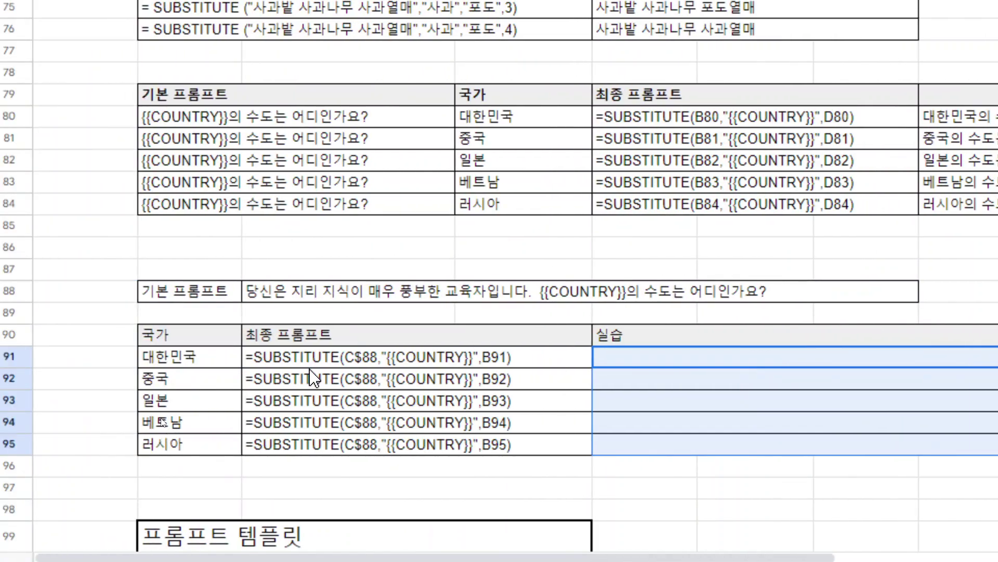
Copy =SUBSTITUTE(C$88,"{{COUNTRY}}",B91) as a live formula into row 91 of the 실습 column and fill it down through row 95.
click(310, 364)
double_click(291, 358)
drag(247, 356, 515, 357)
key(ctrl+c)
double_click(624, 358)
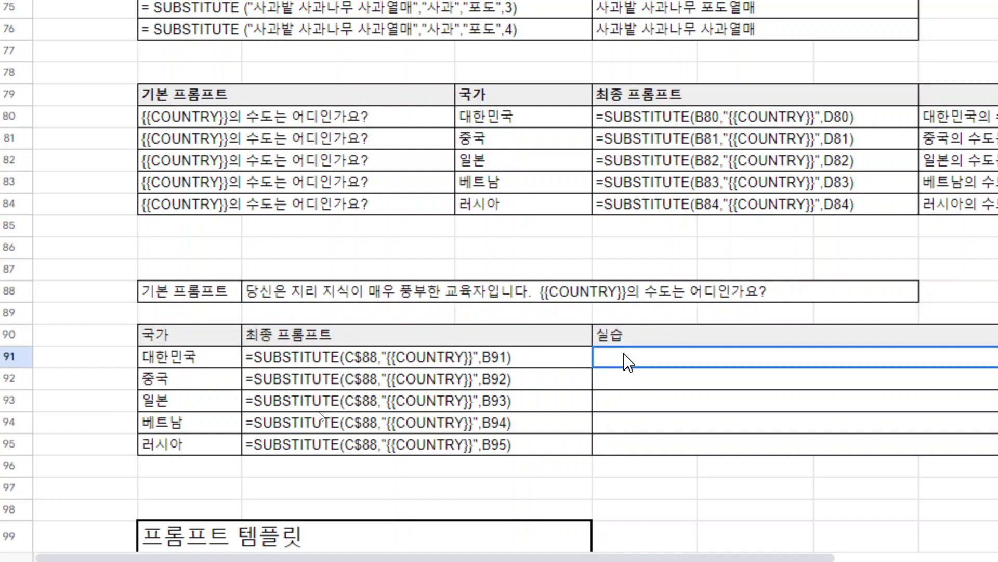
key(ctrl+v)
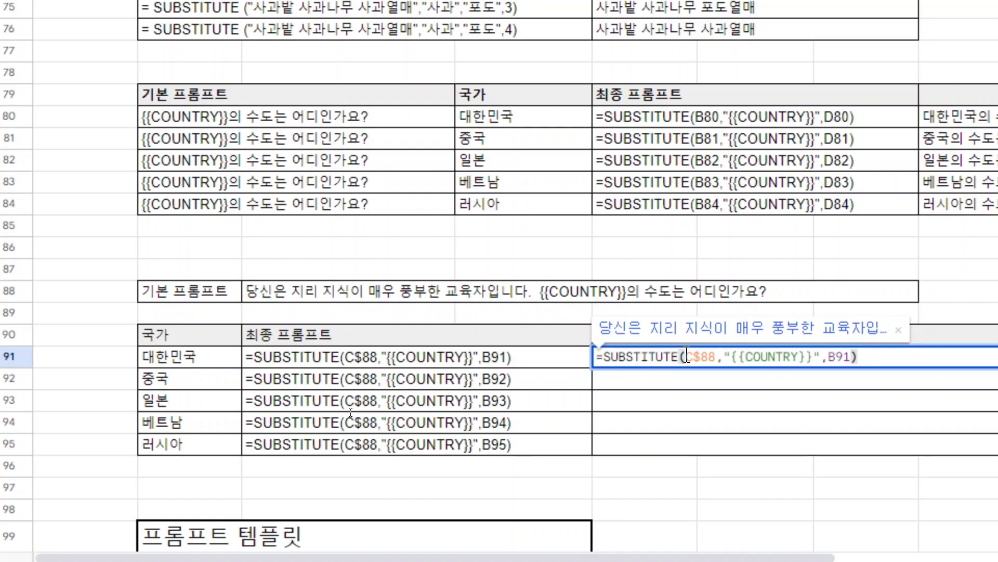
key(Return)
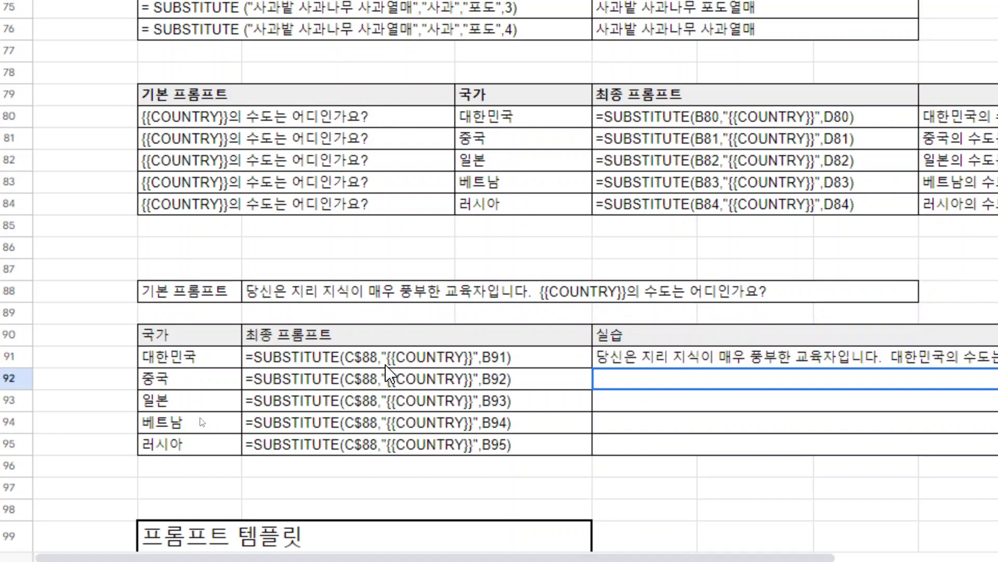
click(661, 364)
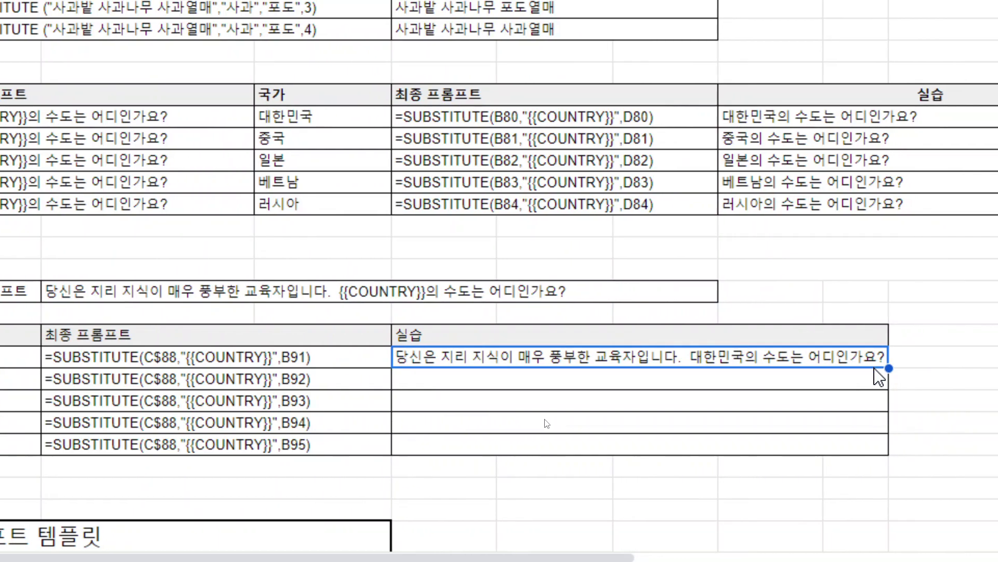
drag(899, 369, 874, 448)
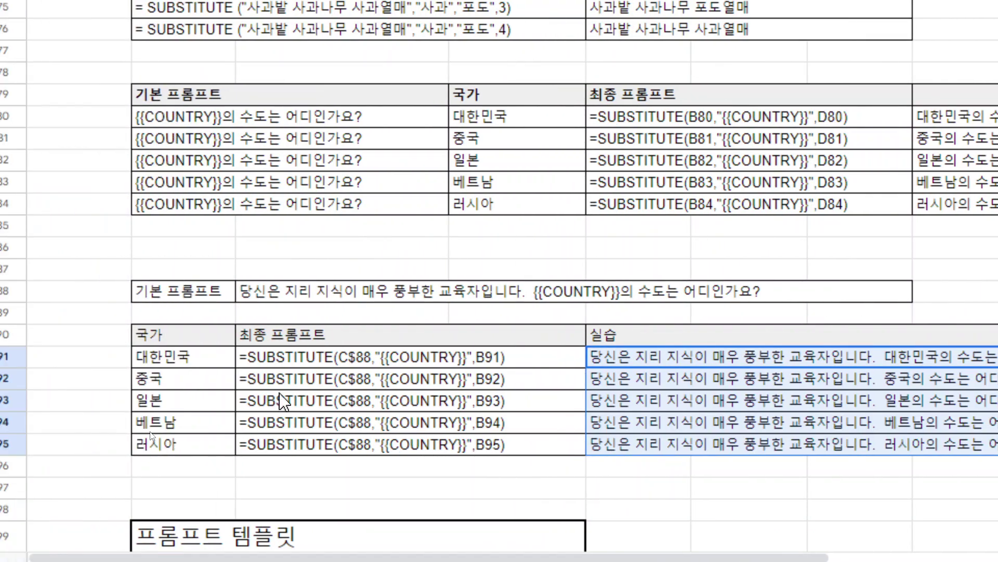
Examine the 프롬프트 템플릿 placeholders in B100 and the matching TOPIC, COUNTRY, TONE and LENTH values in rows 107 and 108.
click(194, 399)
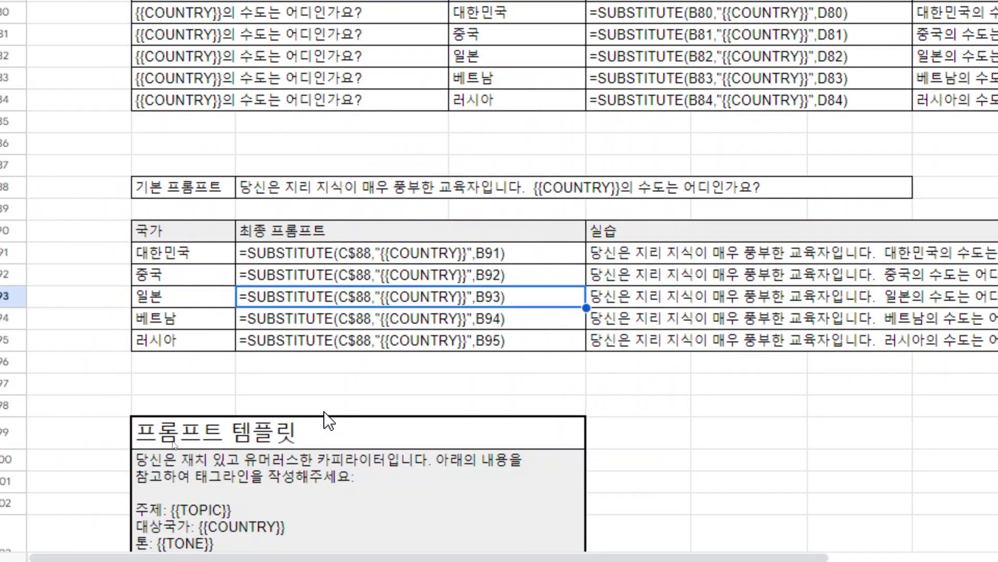
click(405, 344)
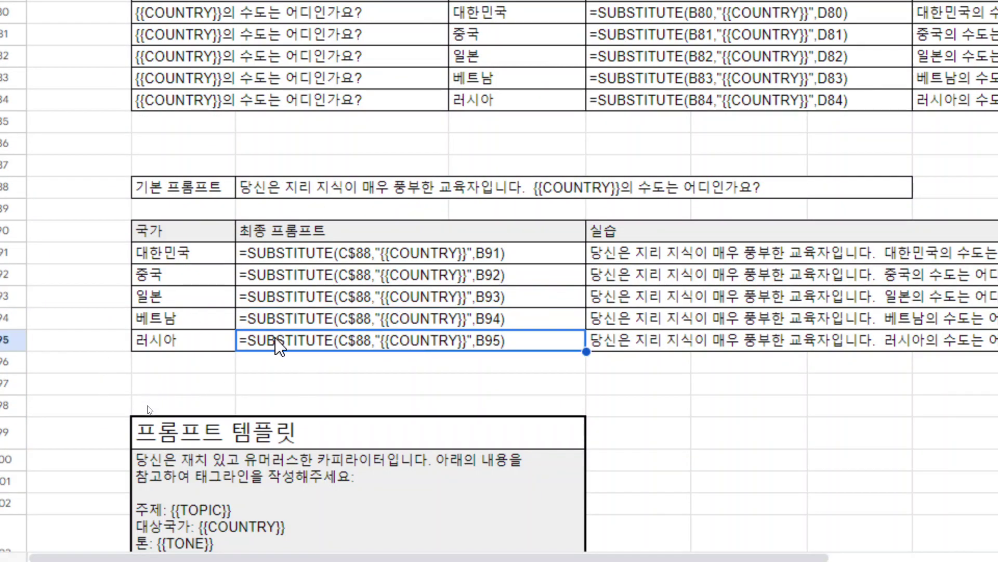
scroll(280, 345, down, 5)
click(174, 307)
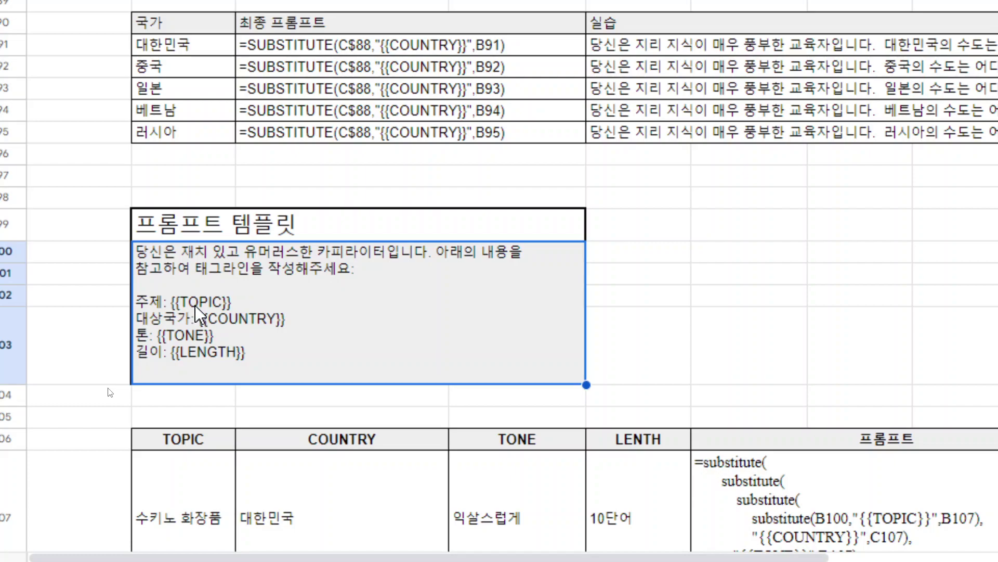
scroll(215, 363, down, 2)
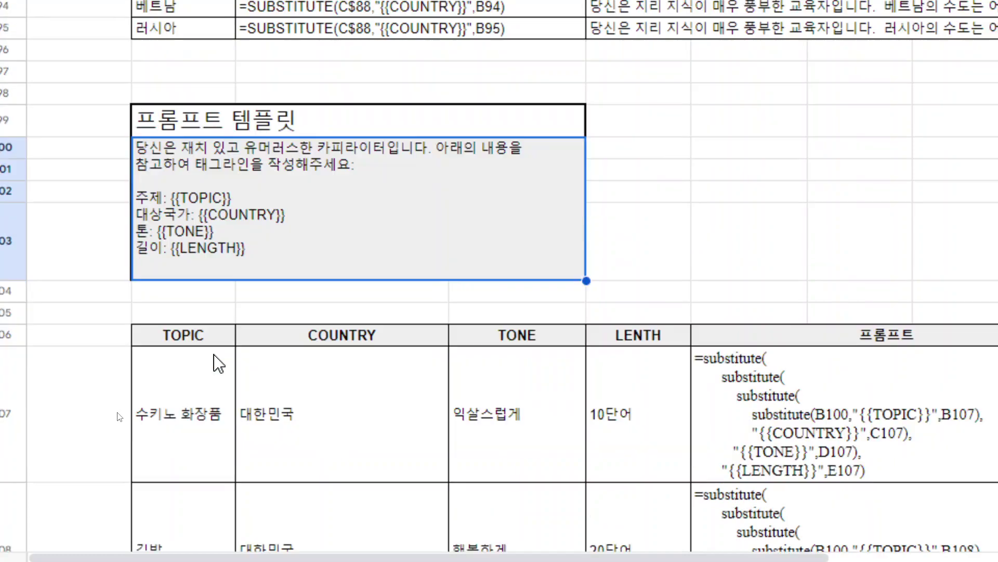
click(186, 341)
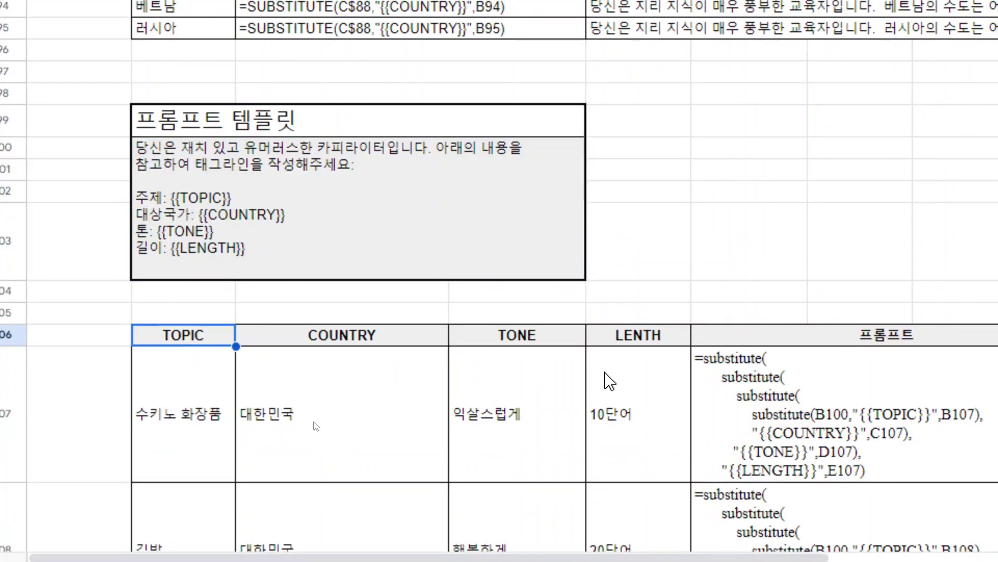
shift+click(647, 419)
scroll(647, 419, down, 2)
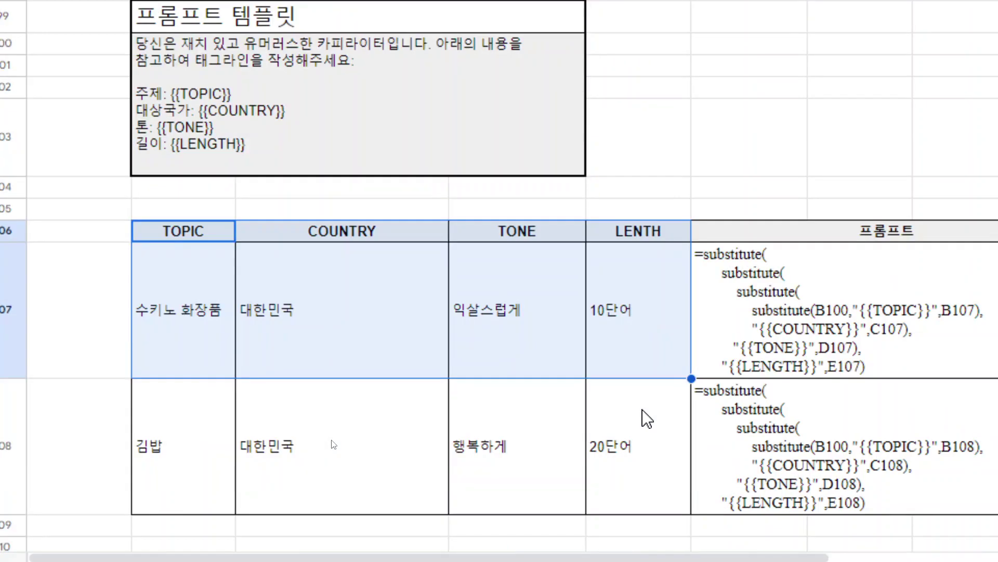
shift+click(647, 419)
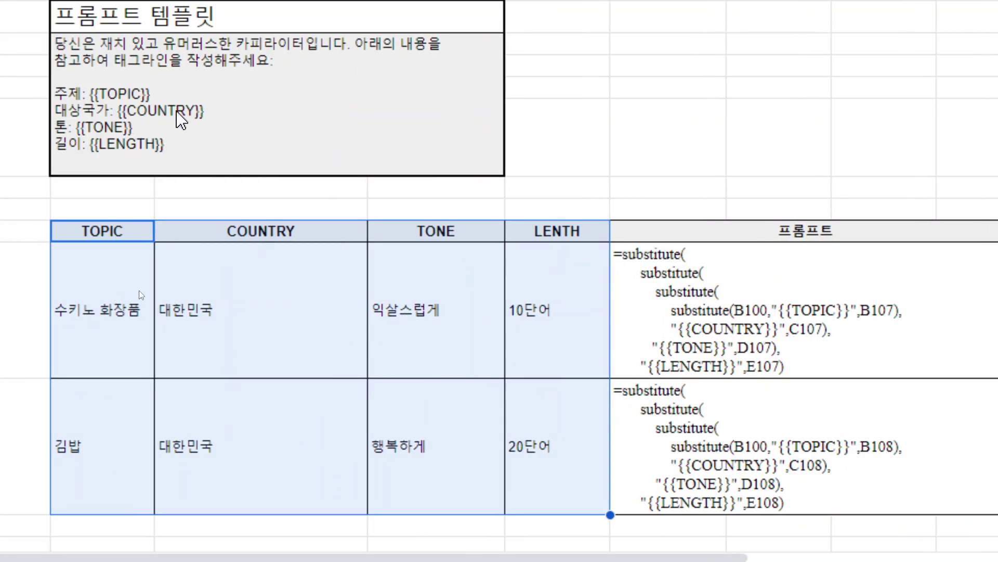
Copy the nested substitute formula replacing TOPIC, COUNTRY, TONE and LENGTH from the 프롬프트 cell of row 107 into its 실행결과 cell as a live formula.
click(671, 333)
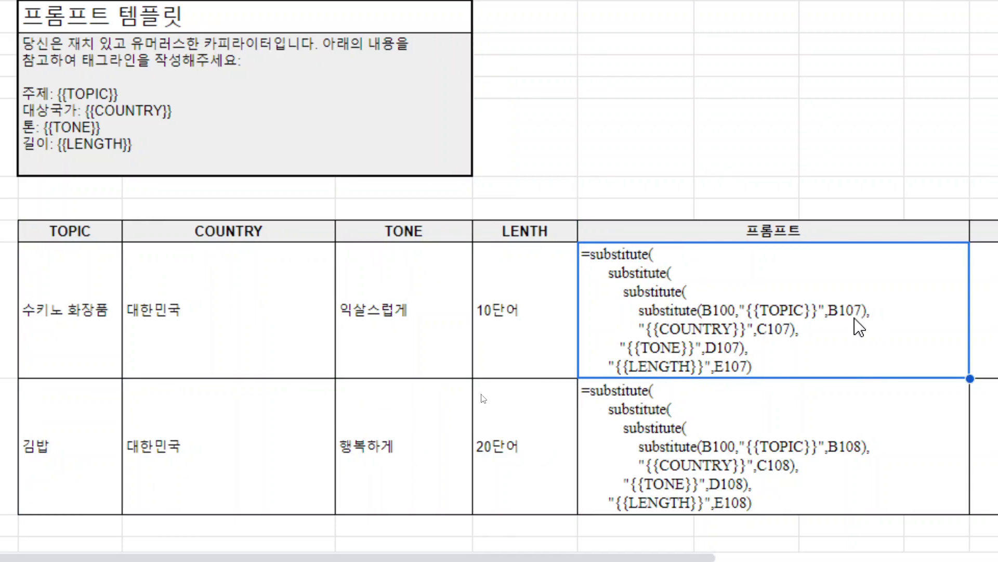
double_click(657, 290)
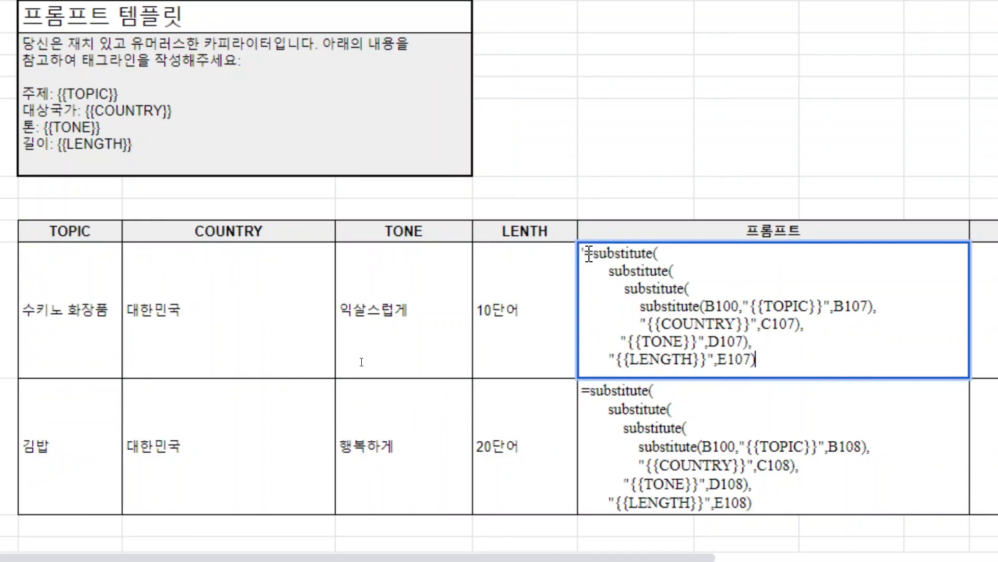
drag(583, 253, 849, 367)
key(ctrl+c)
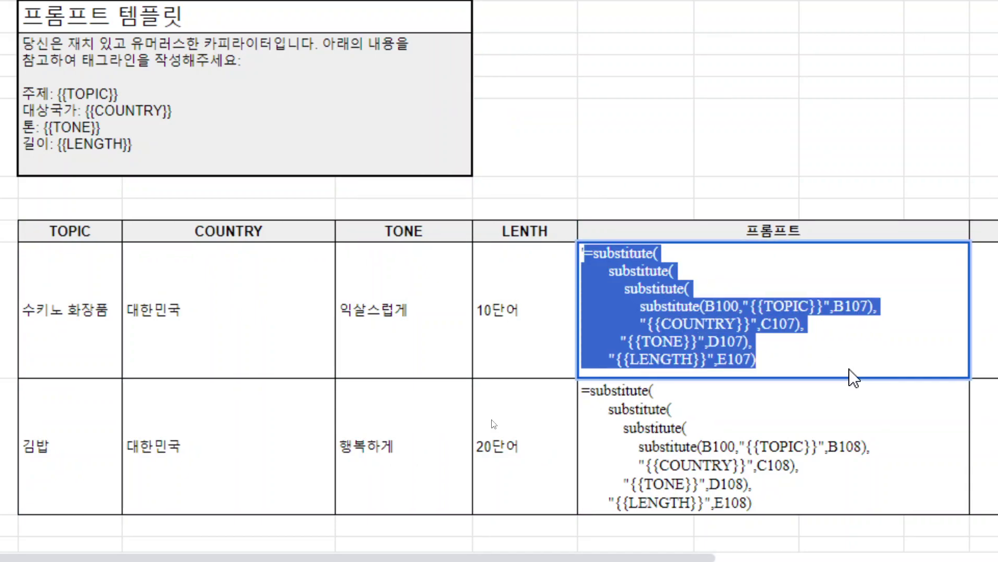
double_click(875, 353)
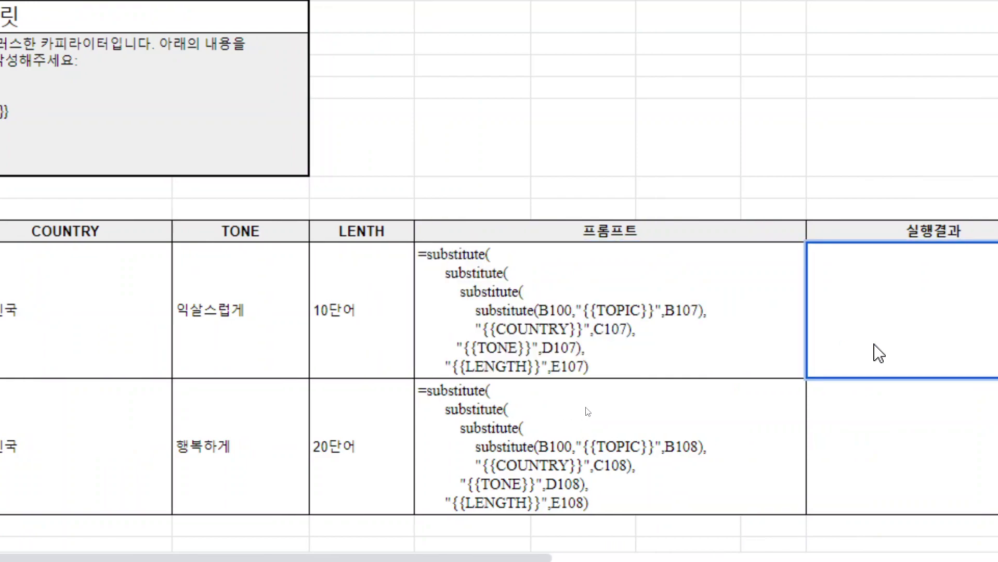
key(ctrl+v)
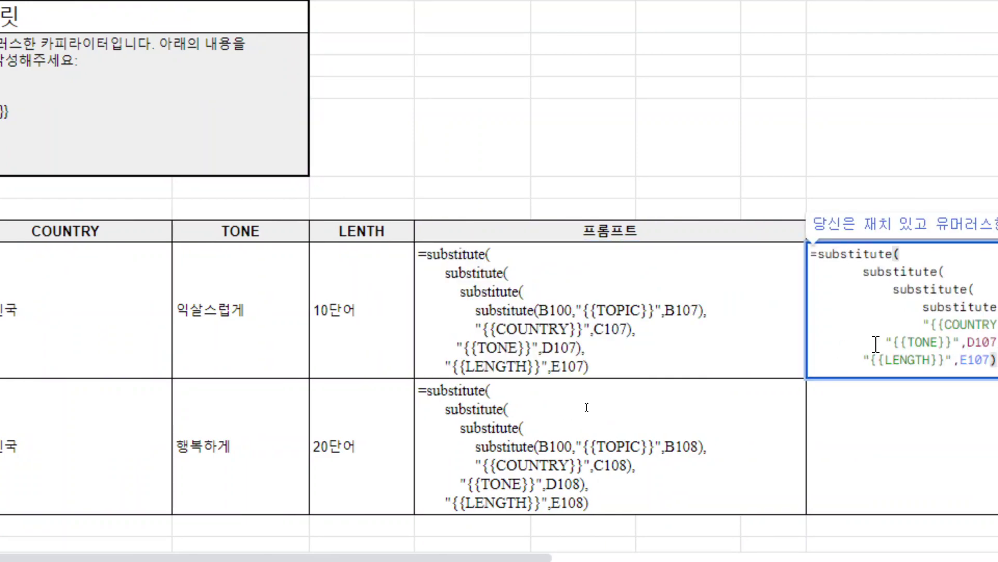
key(Return)
key(Up)
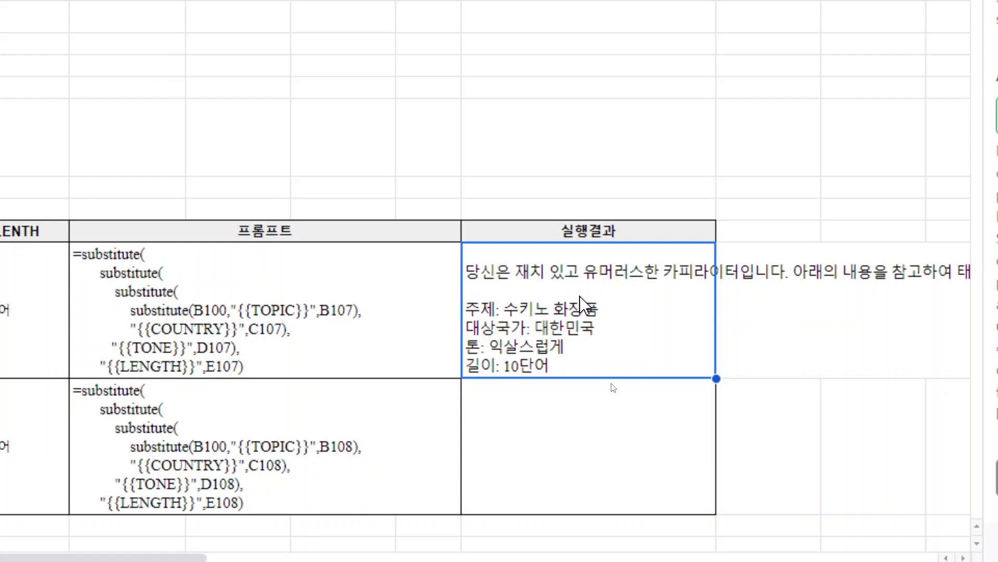
click(270, 332)
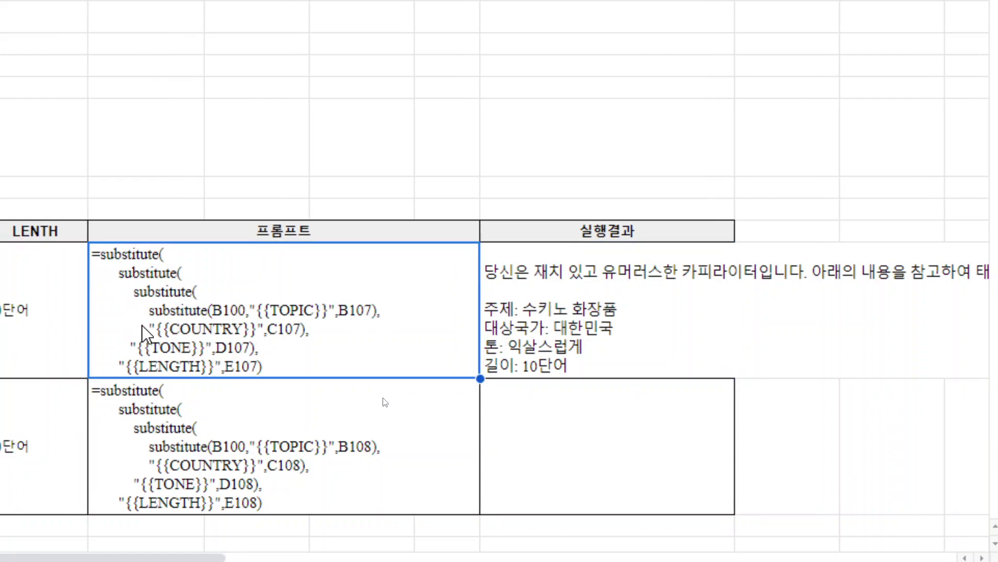
Clear the 실행결과 cell of row 107 and turn the nested substitute text in that row's 프롬프트 cell into a live formula.
click(554, 305)
key(Delete)
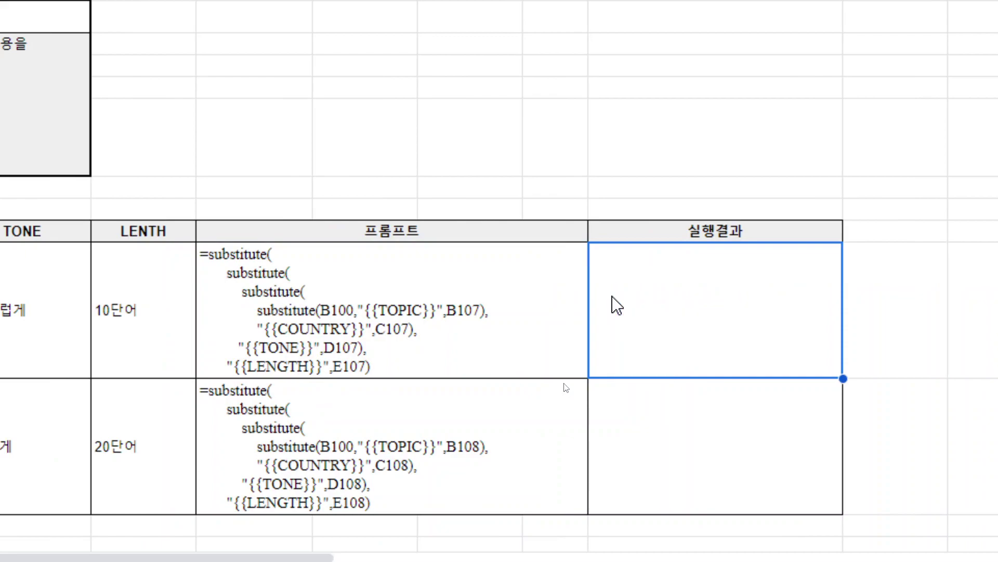
click(216, 270)
double_click(212, 265)
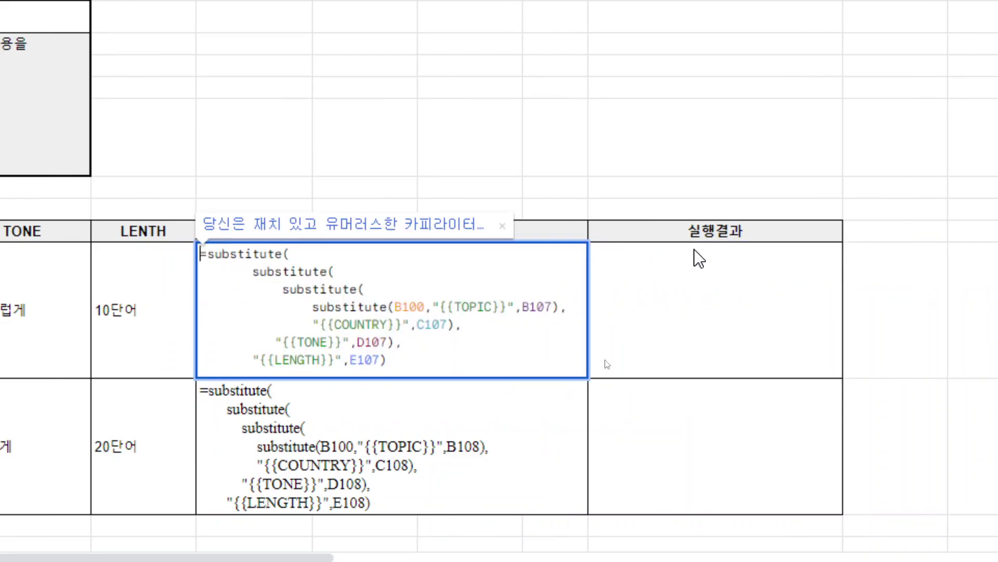
key(Return)
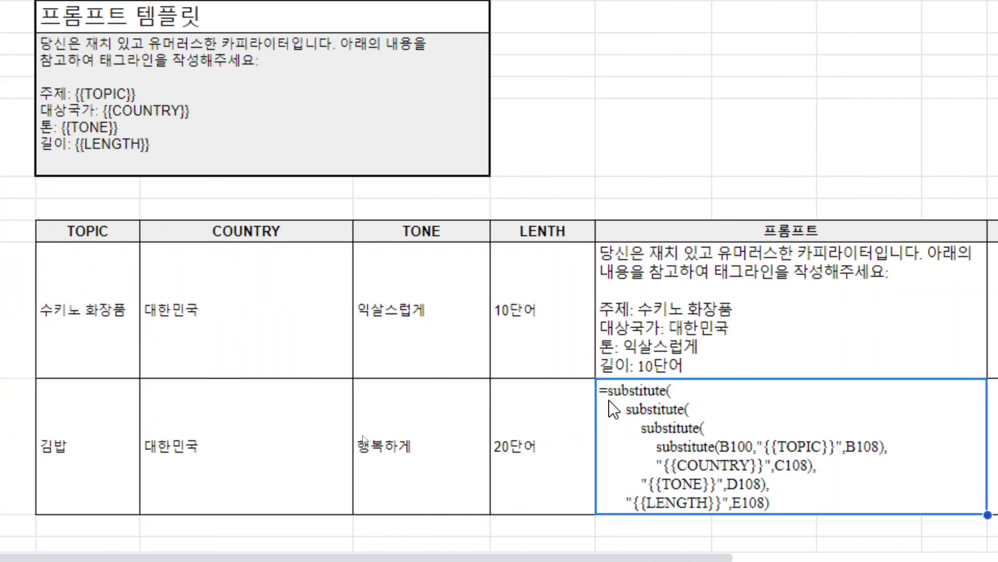
Turn the nested substitute text in the 프롬프트 cell of row 108 into a live formula.
double_click(470, 402)
click(604, 391)
key(BackSpace)
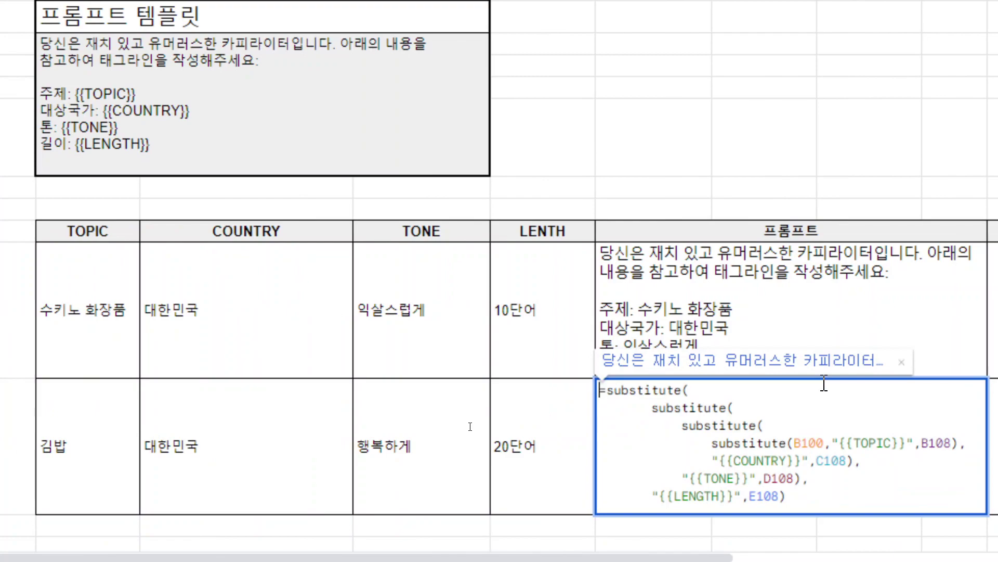
key(Return)
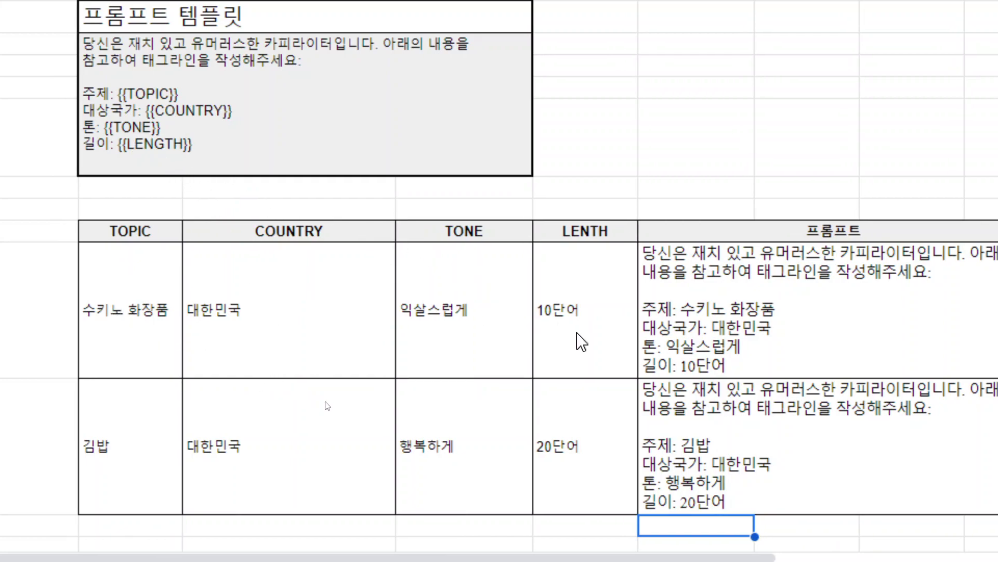
Enter a claude formula referencing F107 in the 실행결과 cell of row 107 and fill it down to row 108.
click(941, 362)
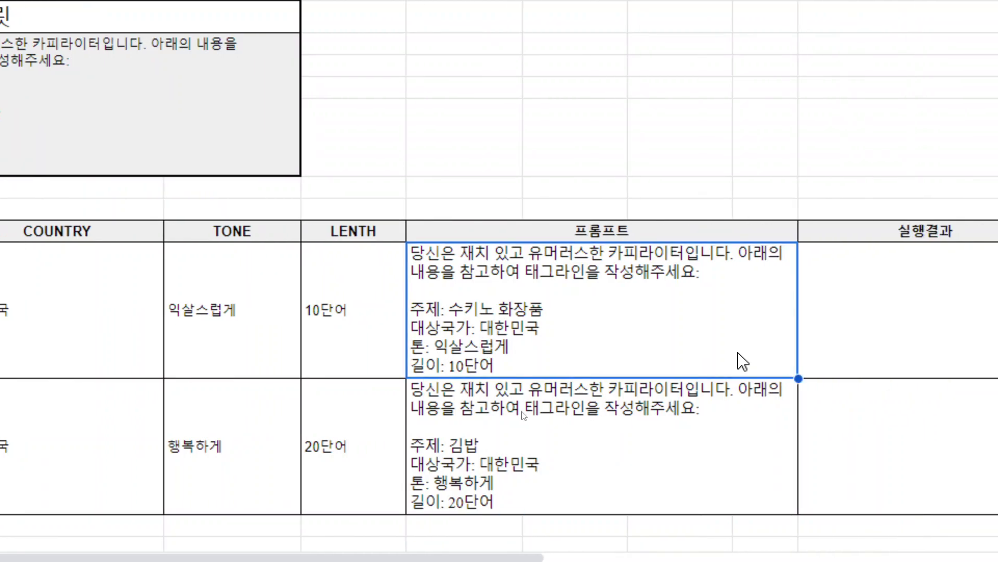
click(845, 361)
text(=cl)
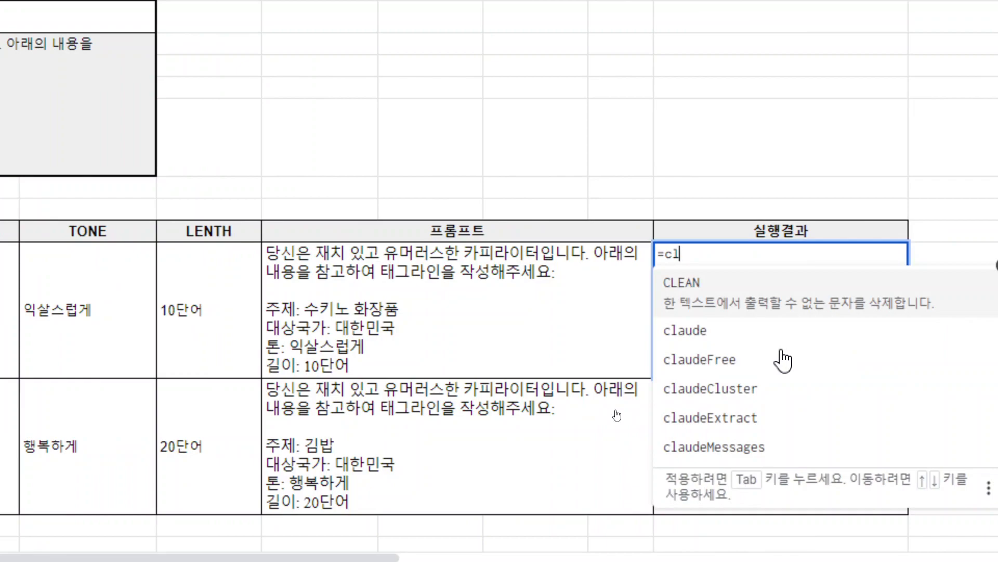
key(Down)
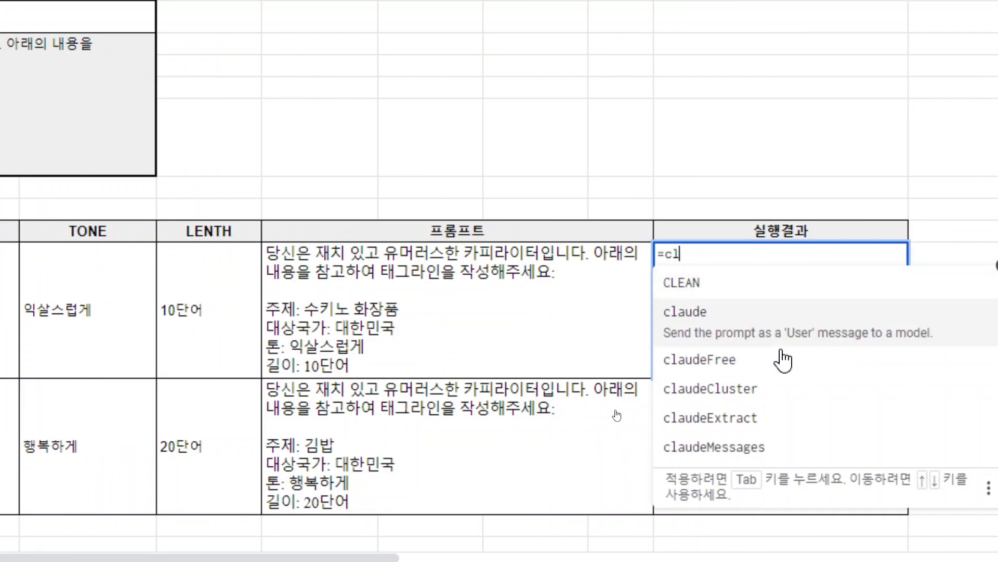
key(Tab)
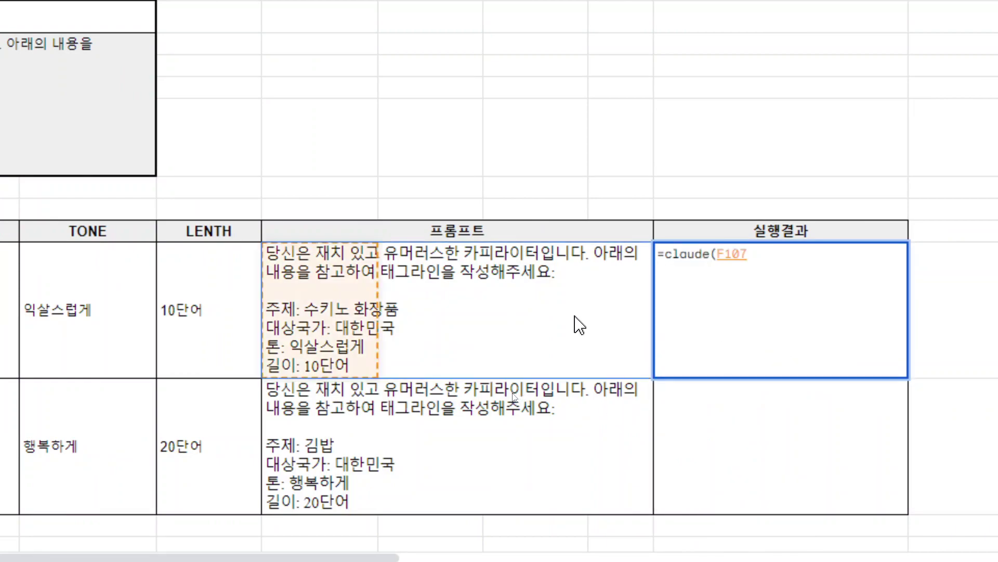
key(Return)
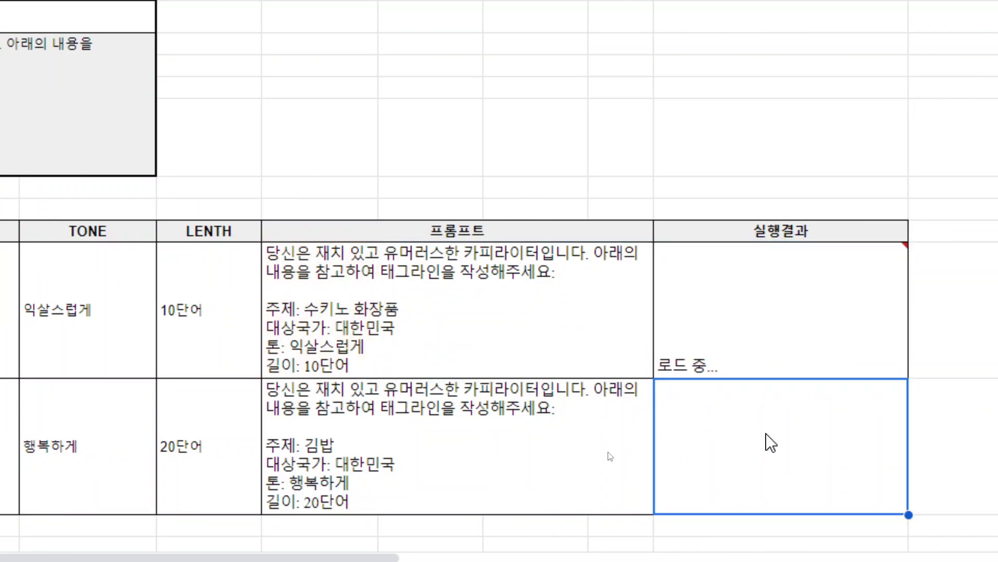
click(832, 357)
drag(874, 377, 869, 425)
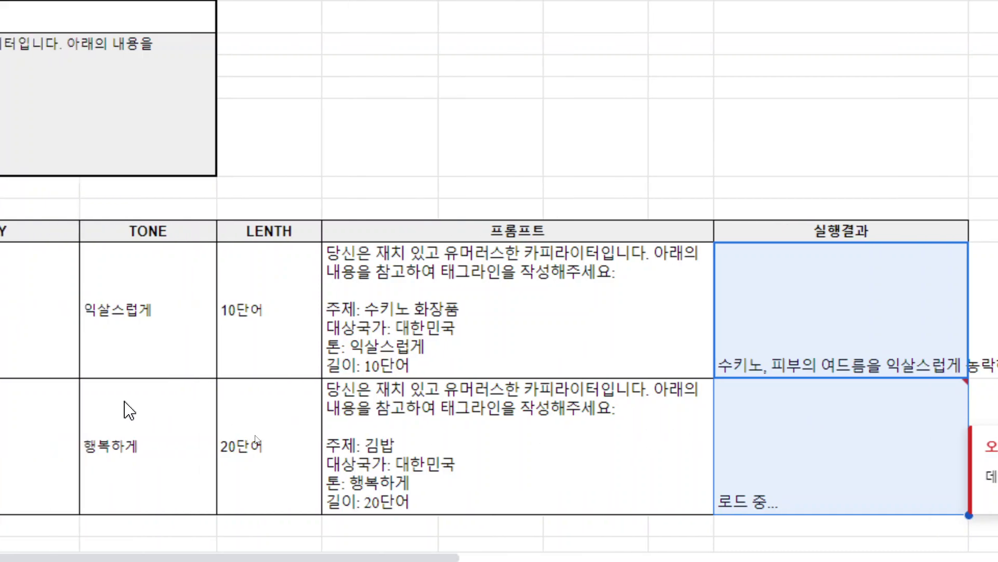
click(189, 405)
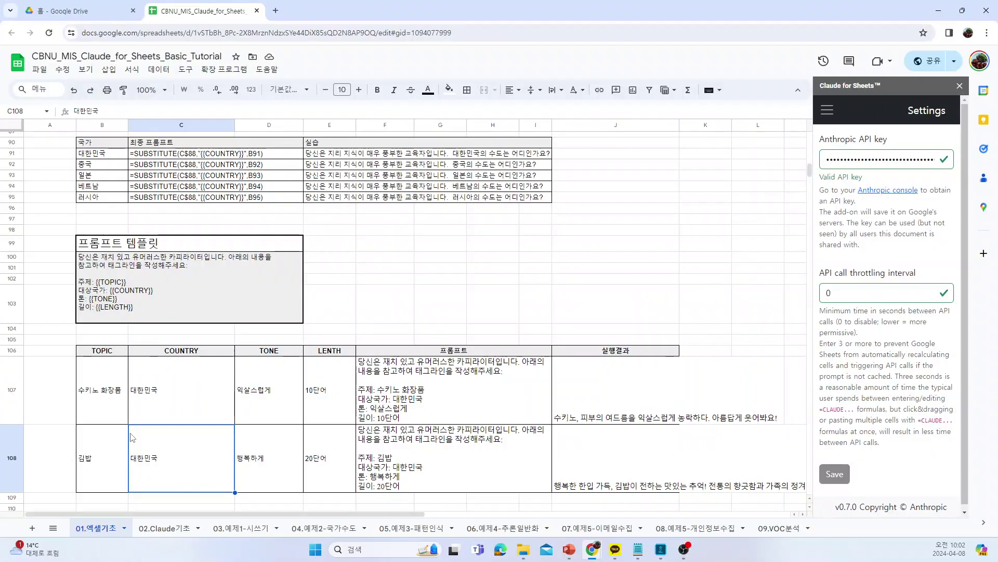
Close the Claude for Sheets settings sidebar and switch to the 02.Claude기초 sheet.
click(959, 85)
click(556, 340)
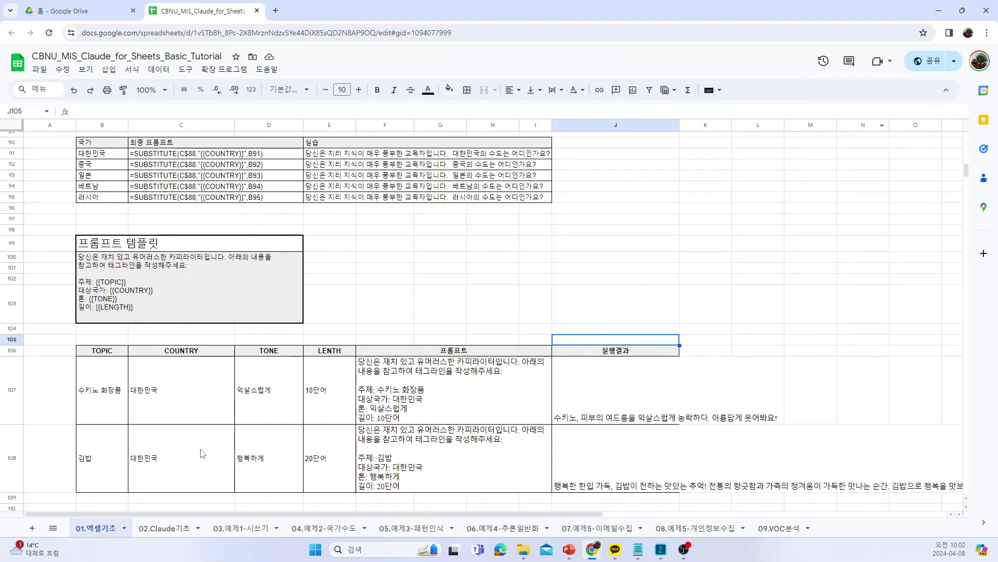
click(172, 418)
scroll(172, 418, up, 15)
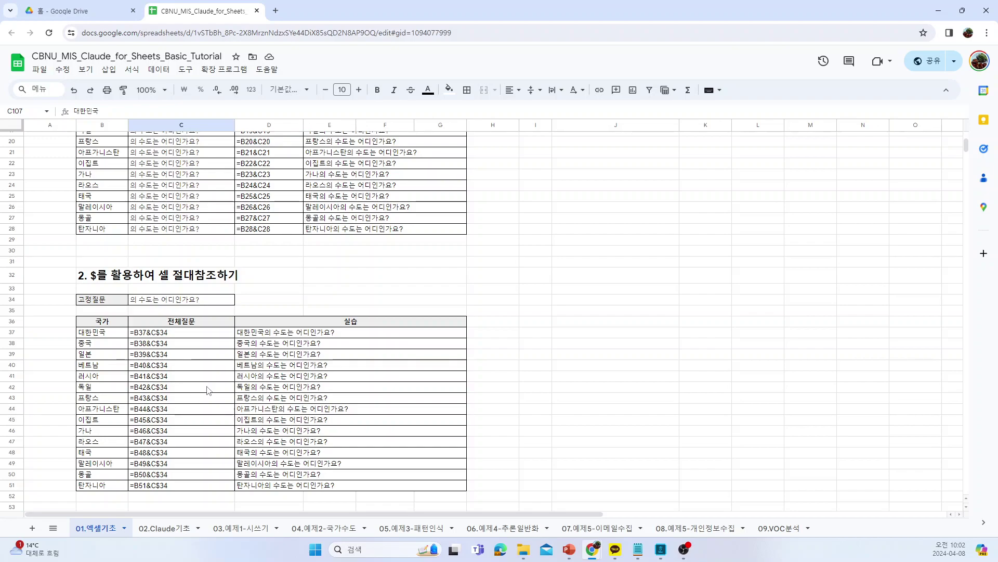
scroll(200, 385, down, 2)
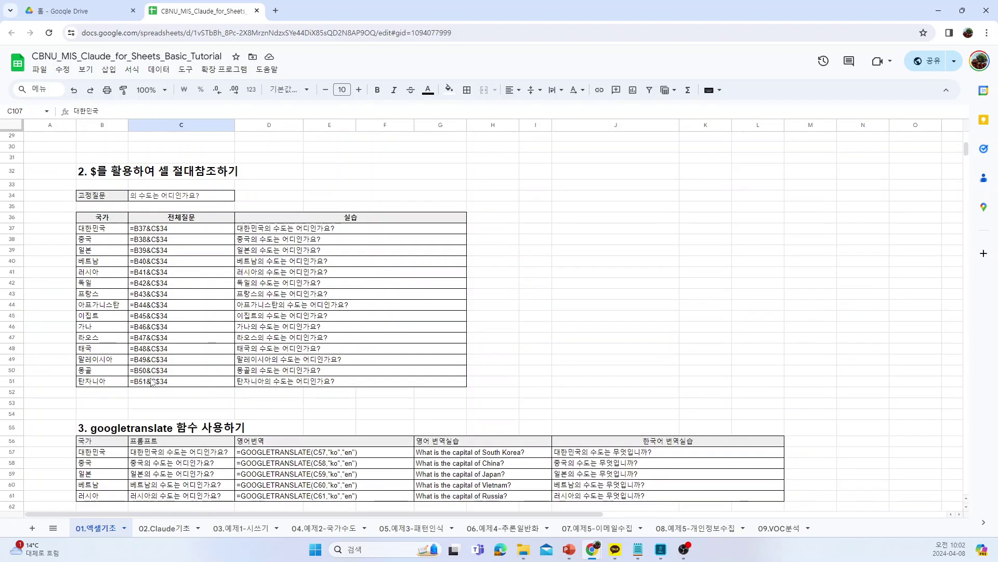
click(158, 528)
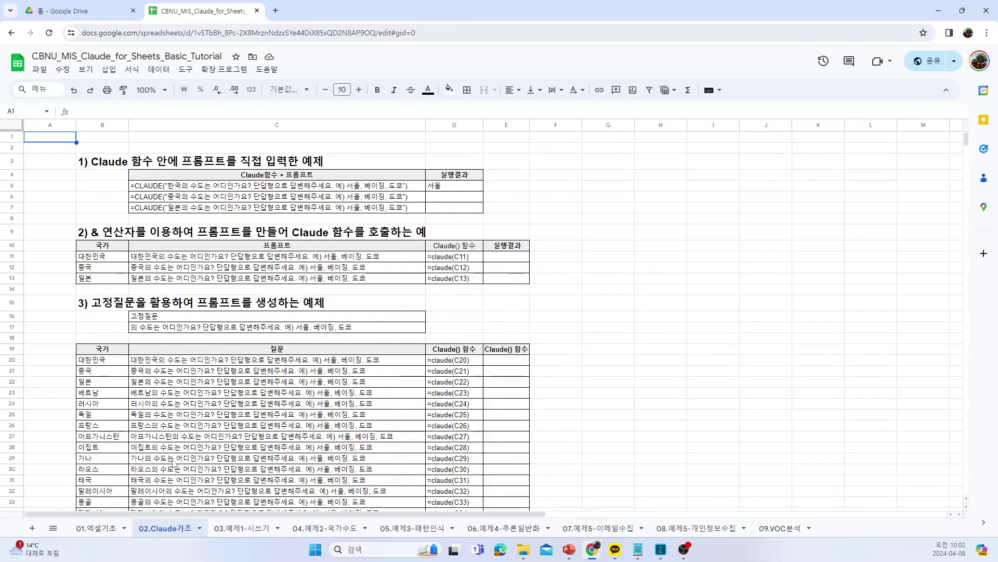
Clear the existing 실행결과 value in D5 of the first example table.
click(343, 320)
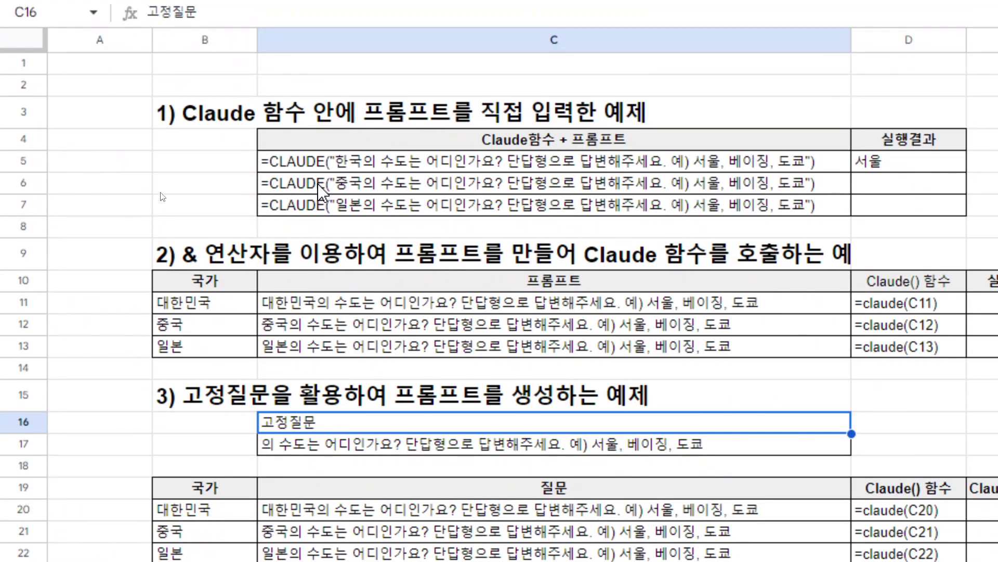
click(322, 167)
click(865, 163)
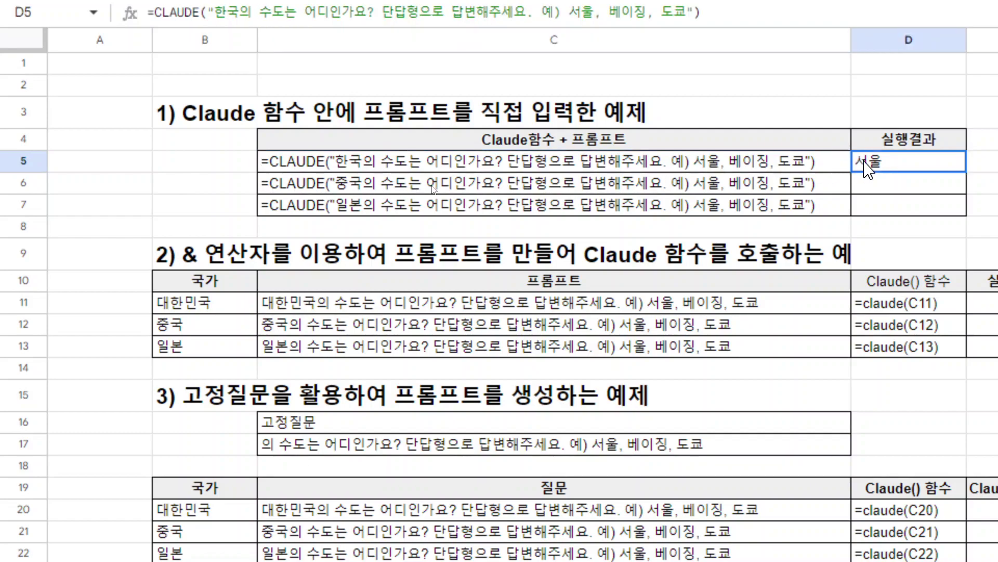
key(Delete)
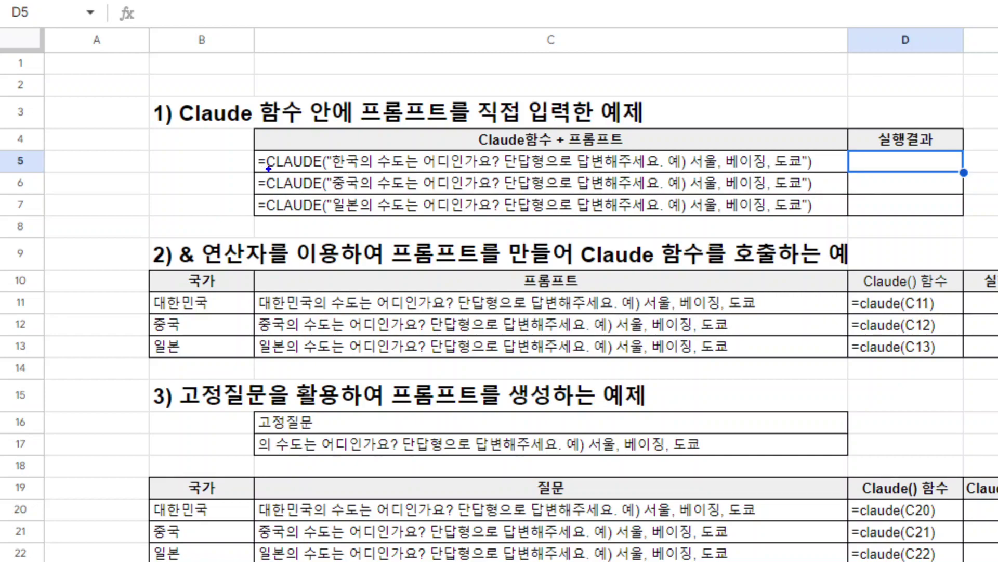
drag(268, 169, 727, 166)
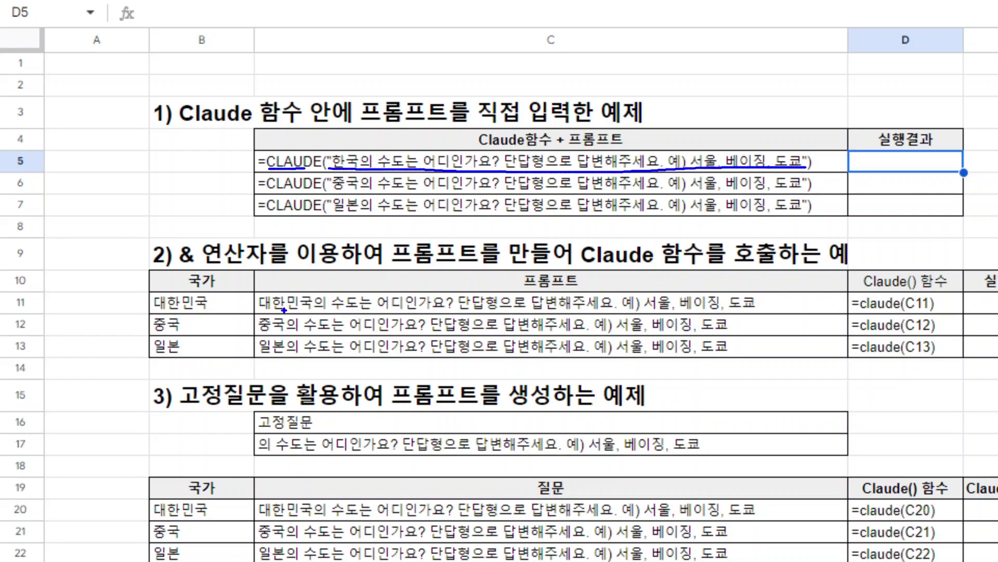
drag(264, 309, 738, 311)
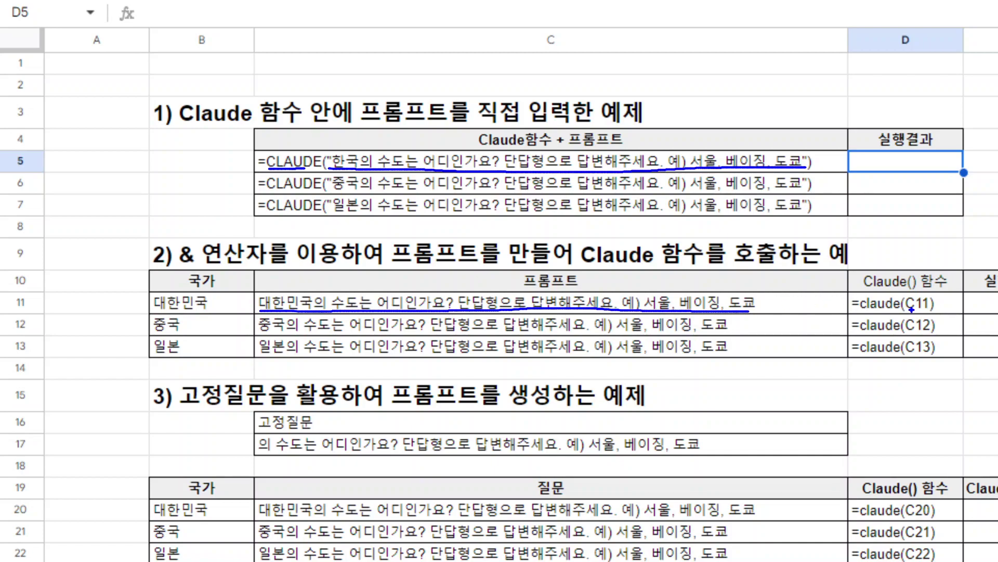
mouse_move(911, 309)
mouse_down()
mouse_move(930, 309)
mouse_move(841, 291)
mouse_move(733, 297)
mouse_up()
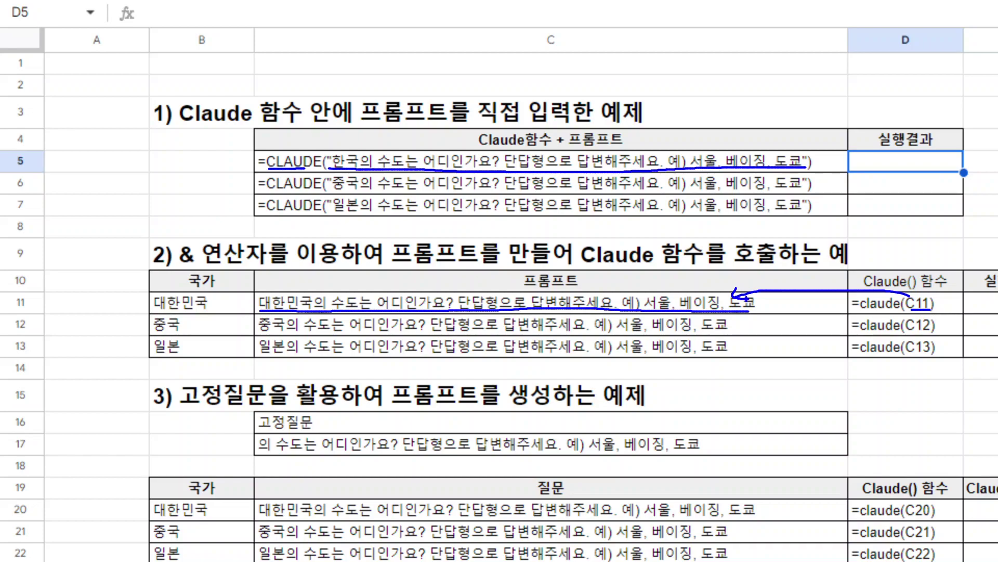
key(Escape)
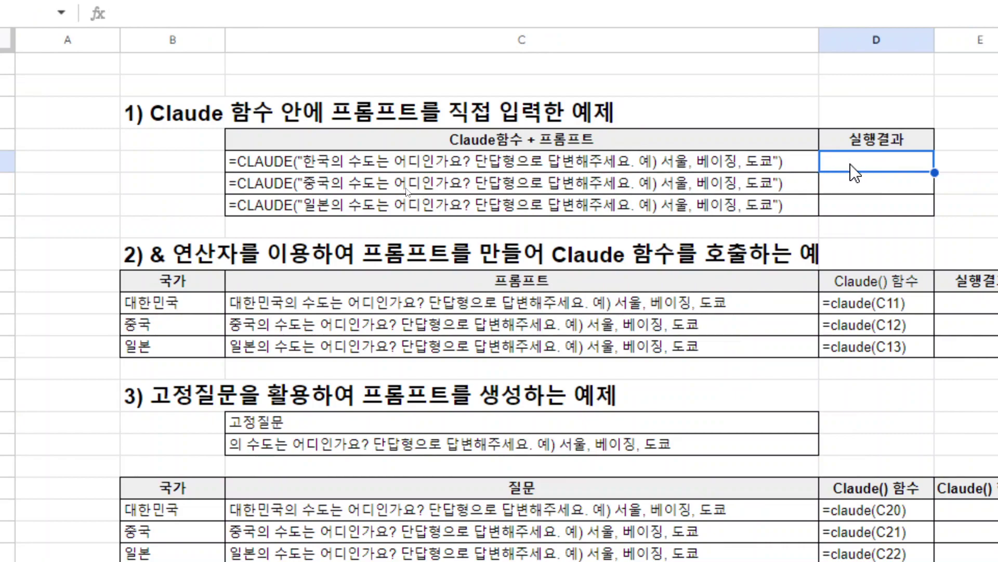
Copy the CLAUDE formula asking for the capital of 한국 from C5 into D5 as a live formula.
click(557, 167)
key(Return)
drag(232, 162, 786, 158)
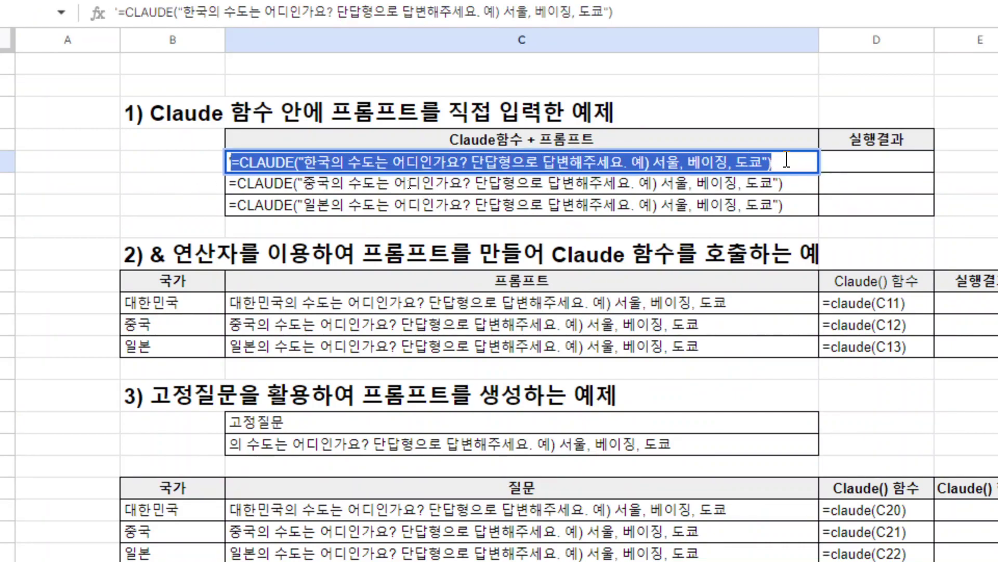
key(ctrl+c)
double_click(849, 166)
key(ctrl+v)
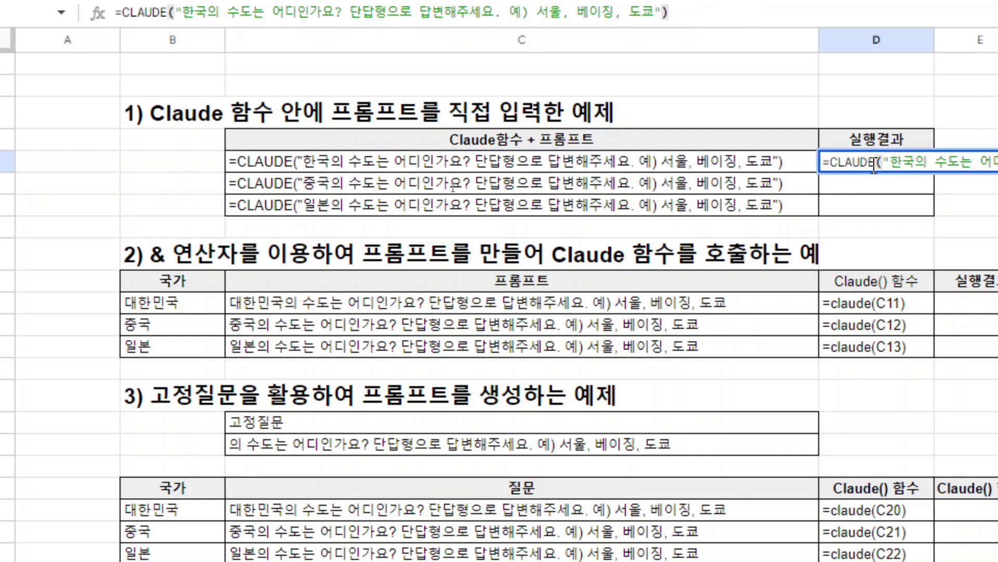
key(Return)
click(878, 172)
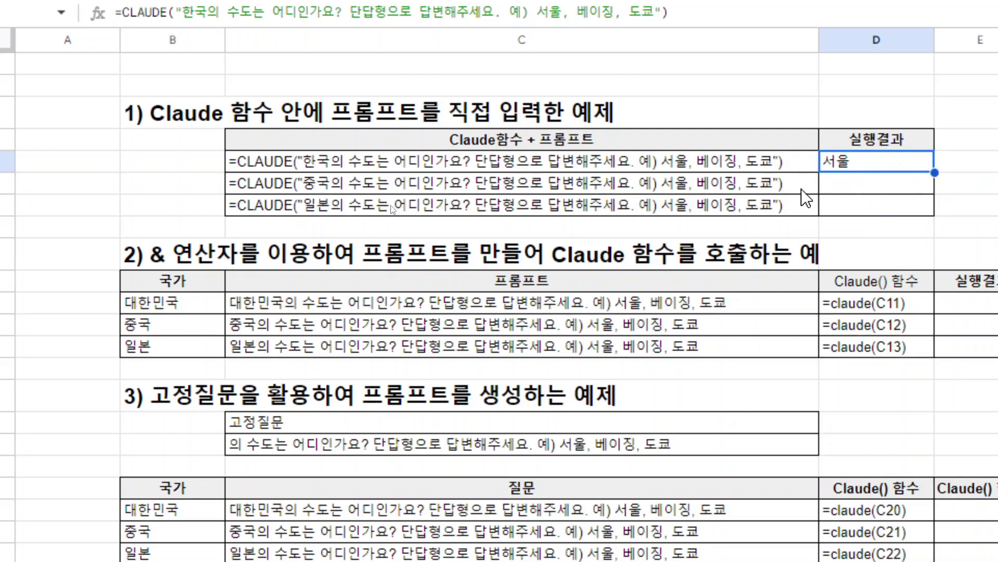
Copy the CLAUDE formula asking for the capital of 중국 from C6 into D6 as a live formula.
double_click(247, 185)
drag(231, 185, 831, 194)
key(ctrl+c)
click(831, 190)
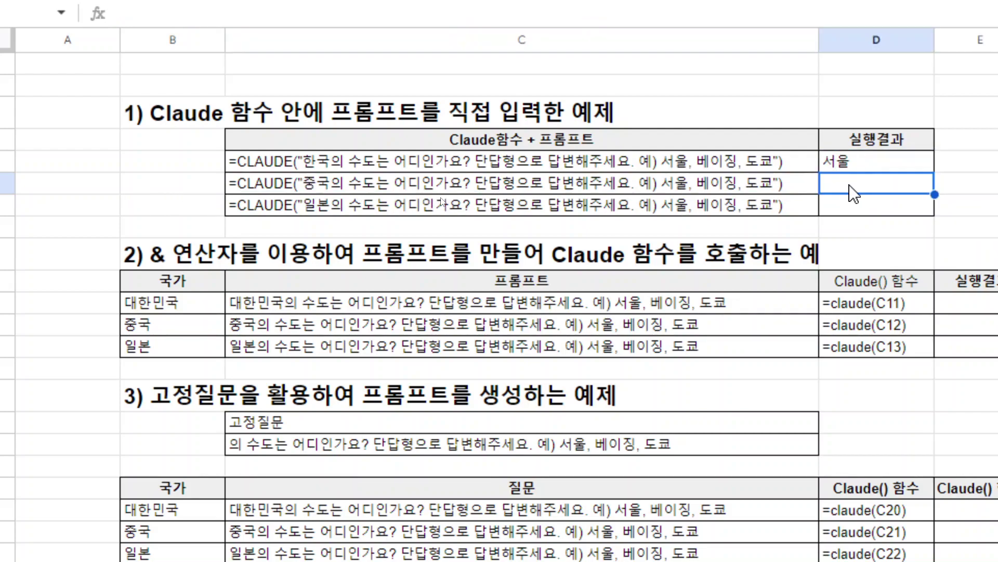
double_click(832, 185)
key(ctrl+v)
key(Return)
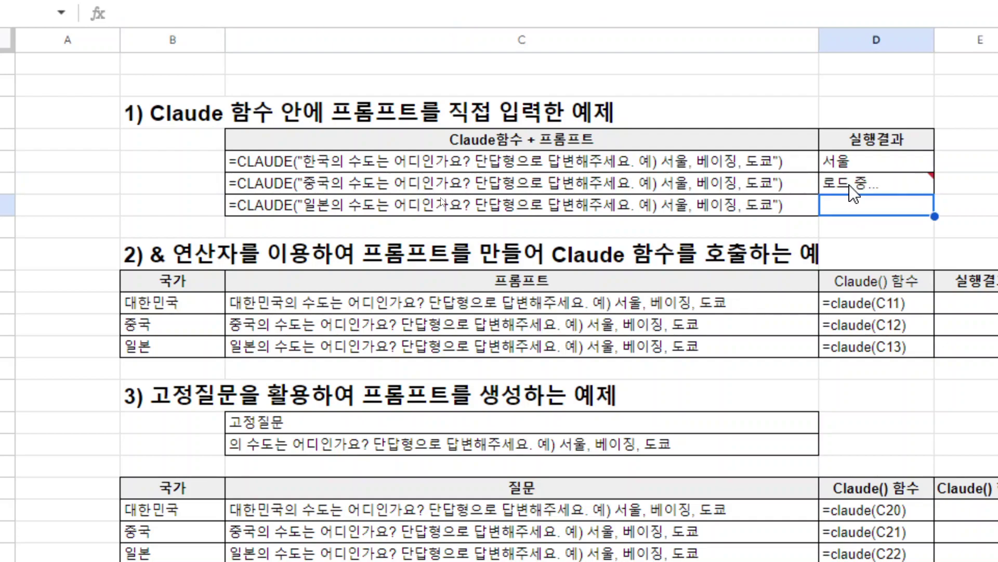
Copy the CLAUDE formula asking for the capital of 일본 from C7 into D7 as a live formula.
click(299, 211)
click(135, 212)
double_click(239, 209)
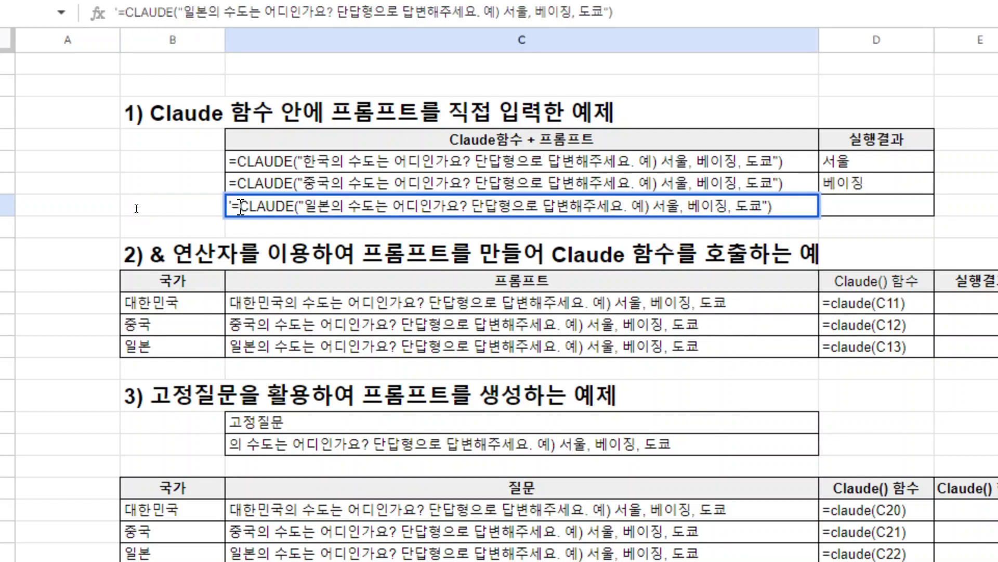
drag(236, 207, 815, 209)
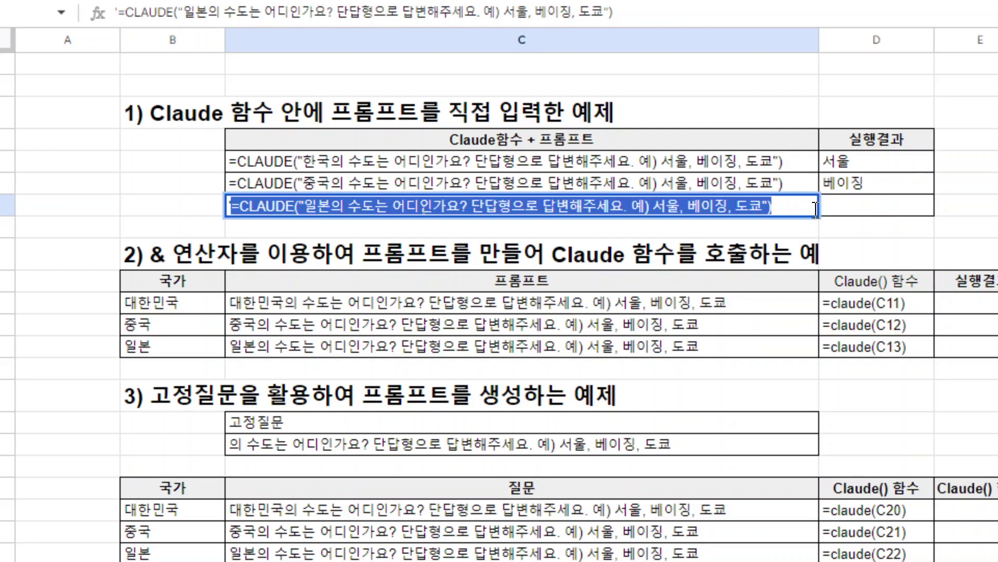
key(ctrl+c)
double_click(874, 208)
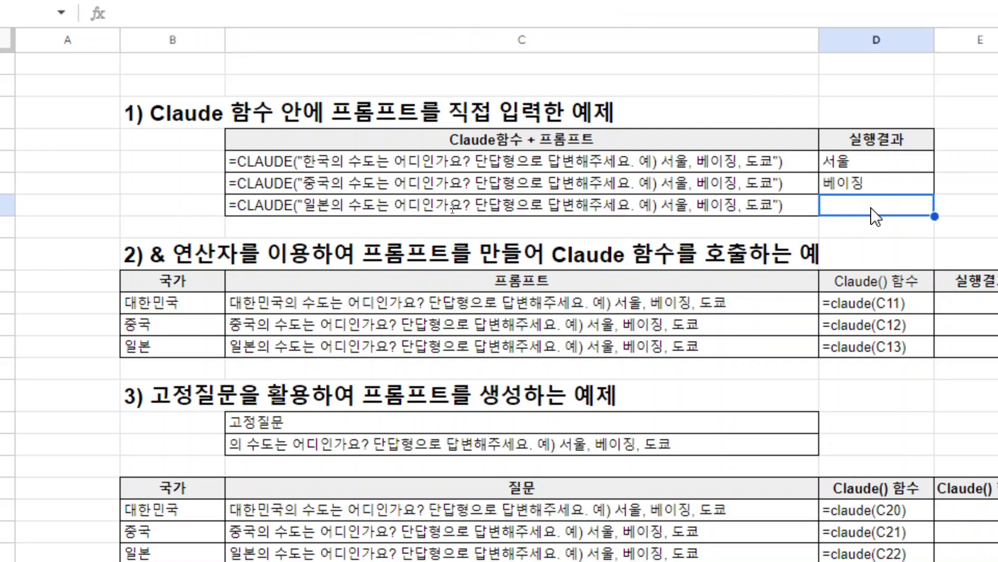
key(ctrl+v)
key(Return)
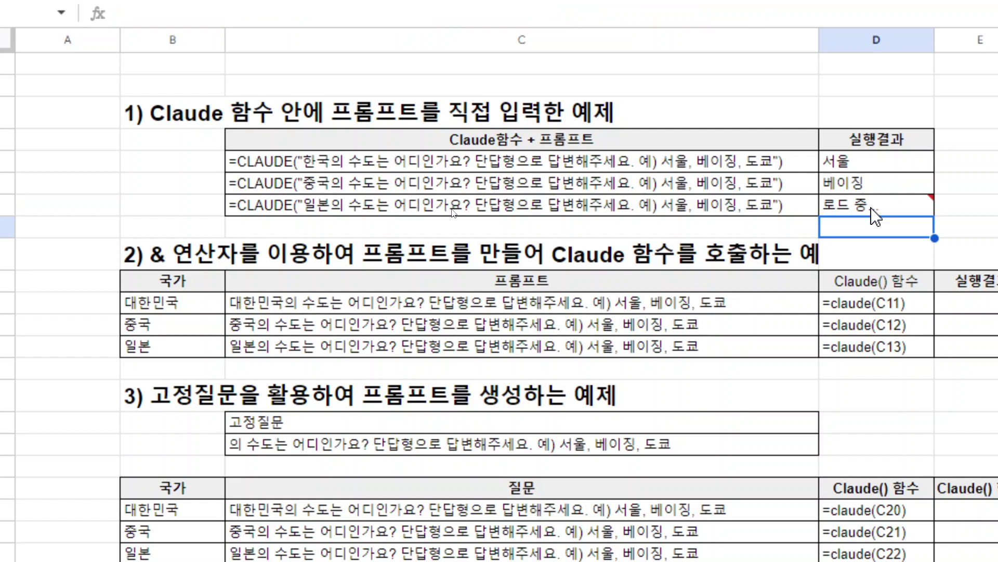
Examine the & formula behind the 대한민국 prompt in C11, leaving it unedited.
click(198, 308)
click(269, 311)
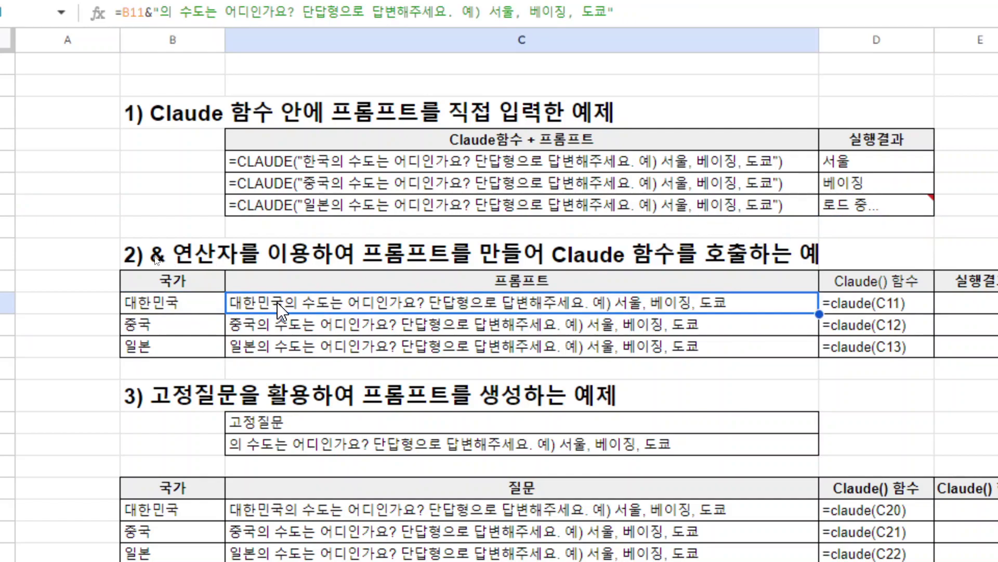
double_click(279, 303)
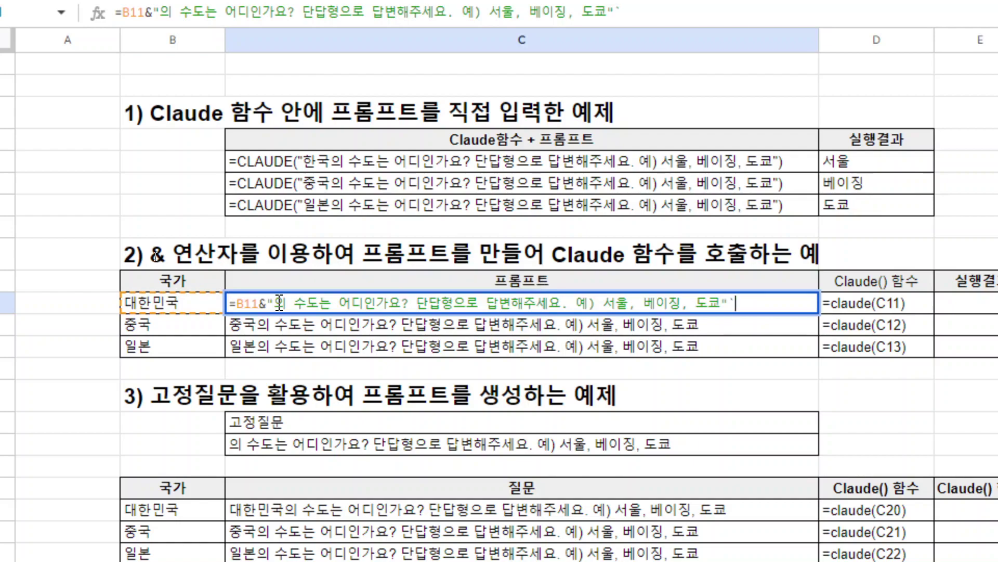
key(Escape)
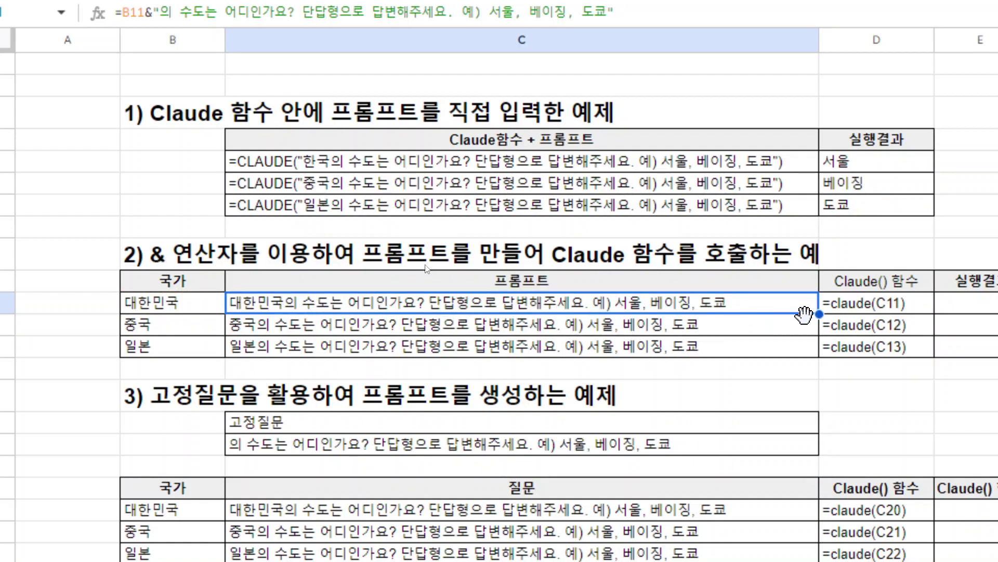
Enter =claude(C11) in E11 to run the 대한민국 prompt built with the & operator.
click(872, 308)
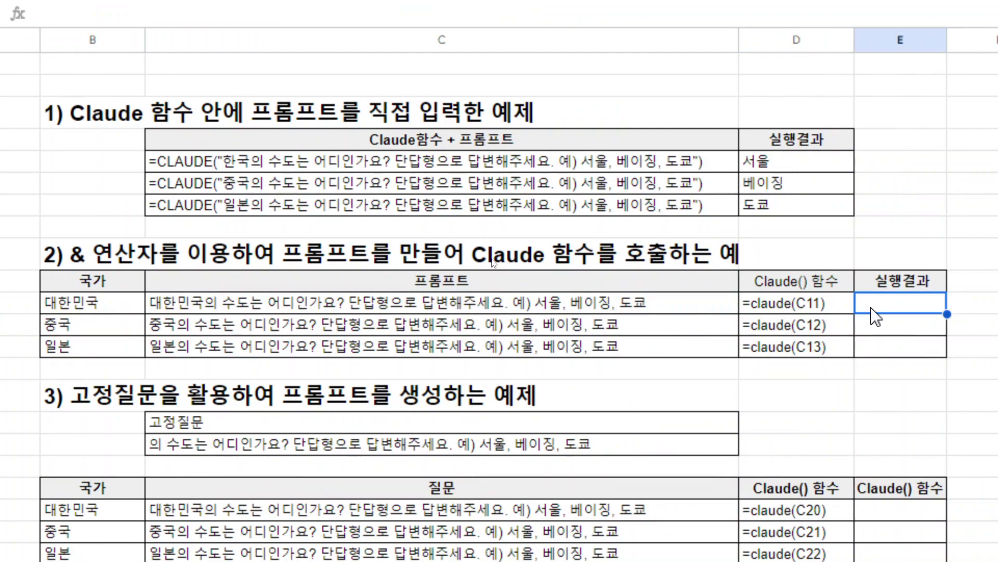
text(=cl)
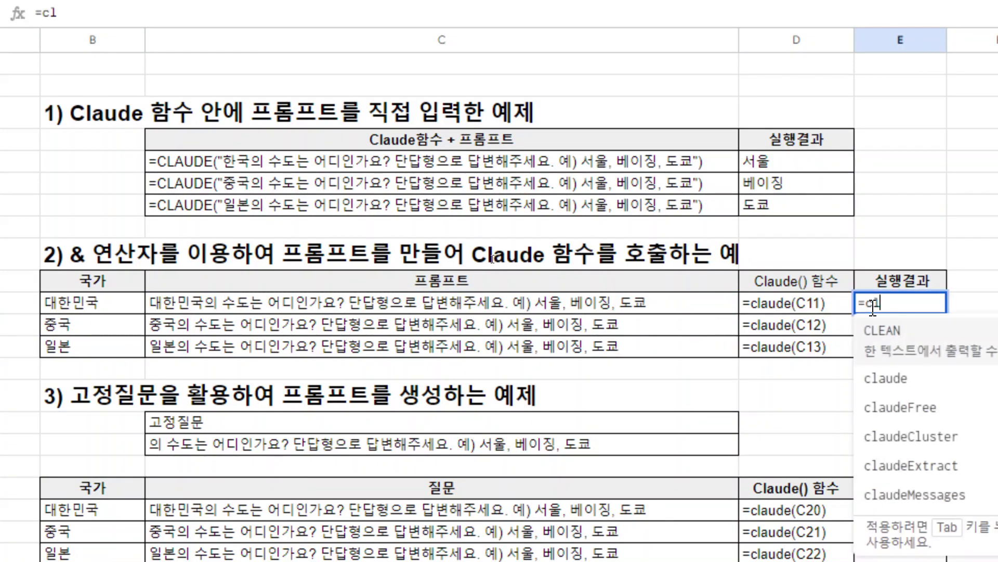
key(BackSpace)
text(lou)
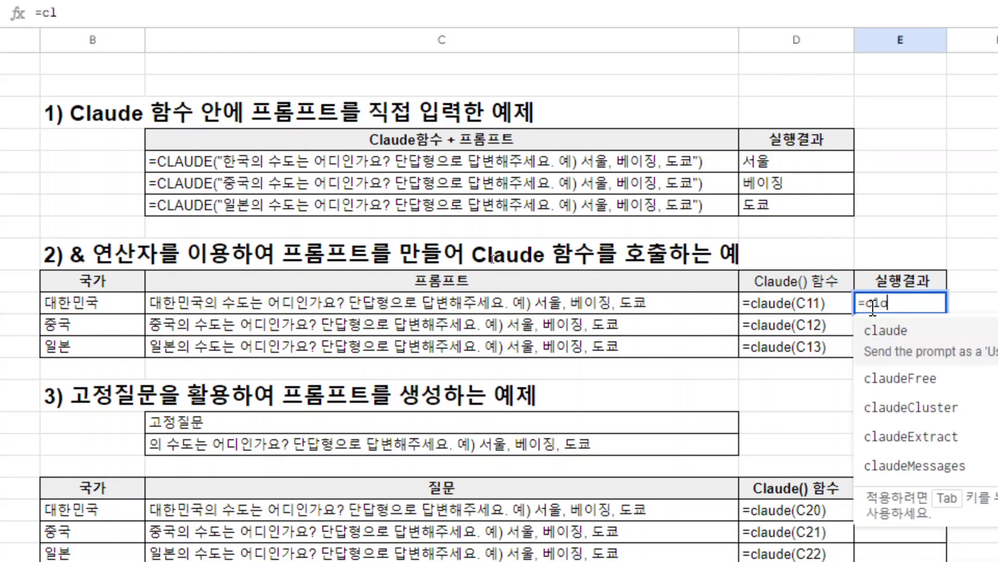
key(Tab)
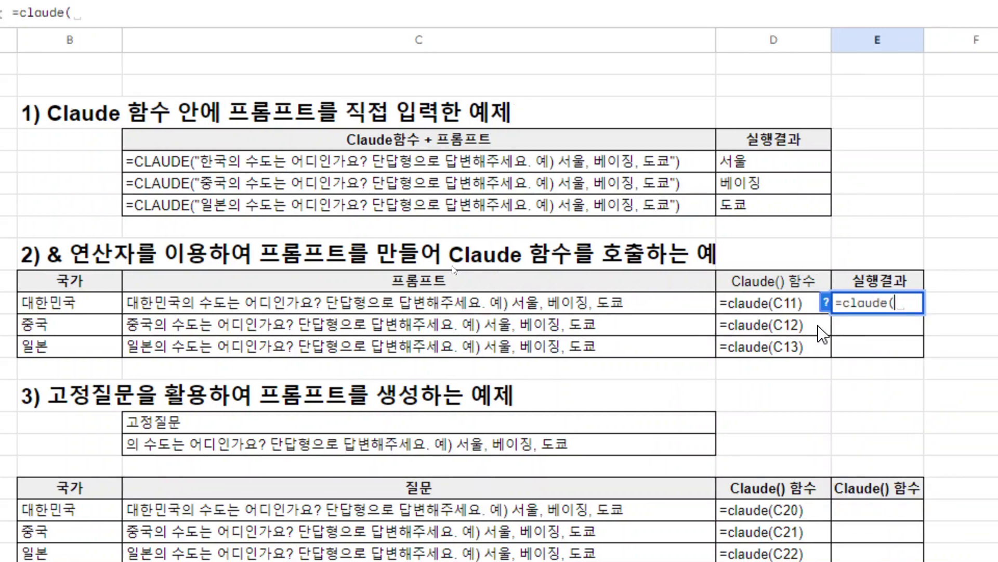
click(679, 308)
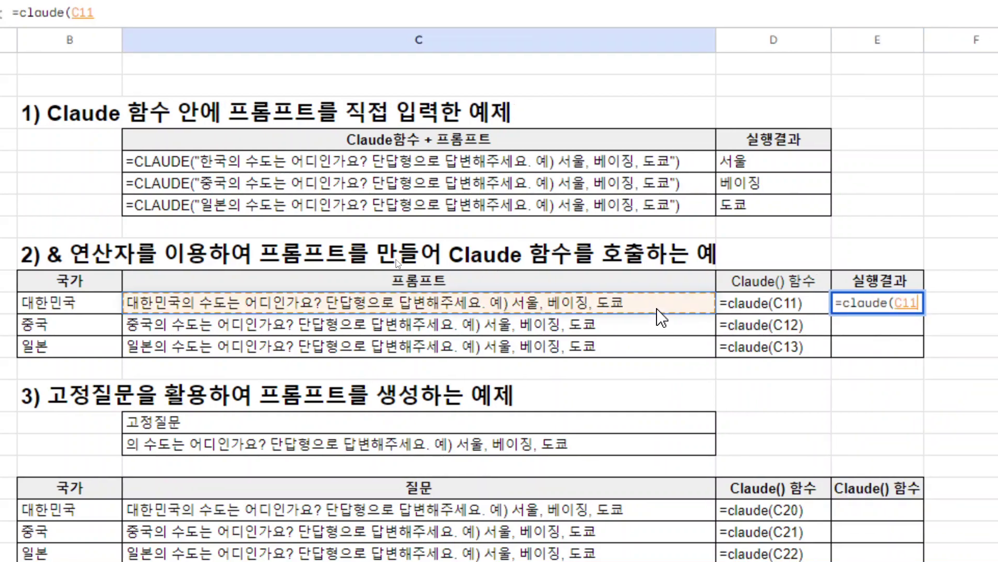
text())
key(Return)
Fill the CLAUDE formula from E11 down through E13 for the 중국 and 일본 prompts.
mouse_move(907, 315)
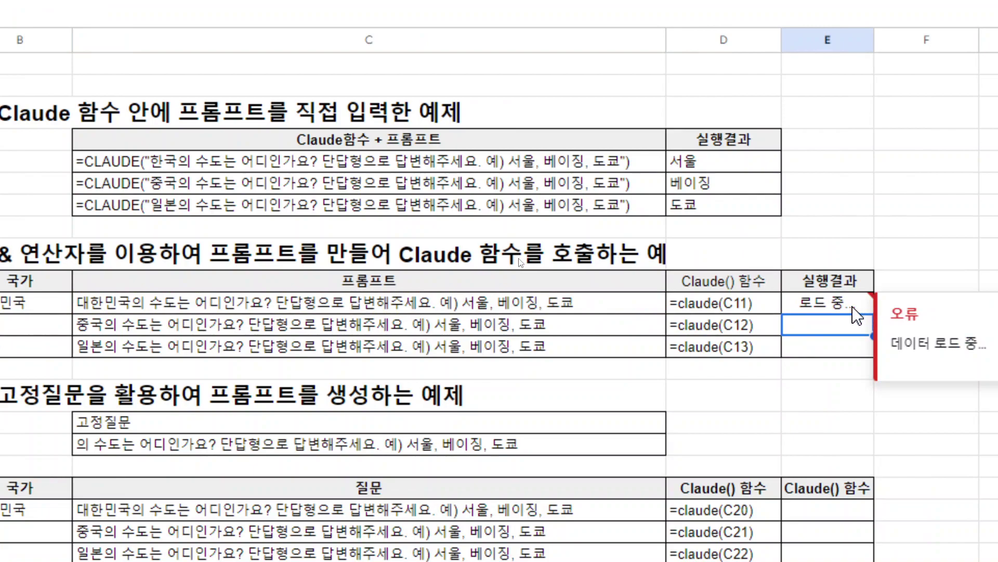
click(853, 306)
drag(869, 310, 812, 344)
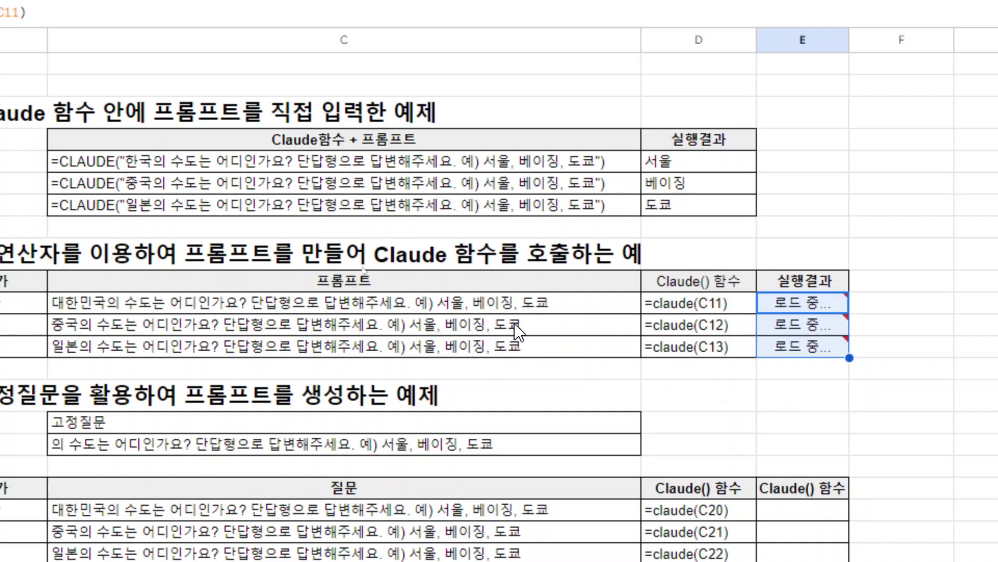
mouse_move(820, 322)
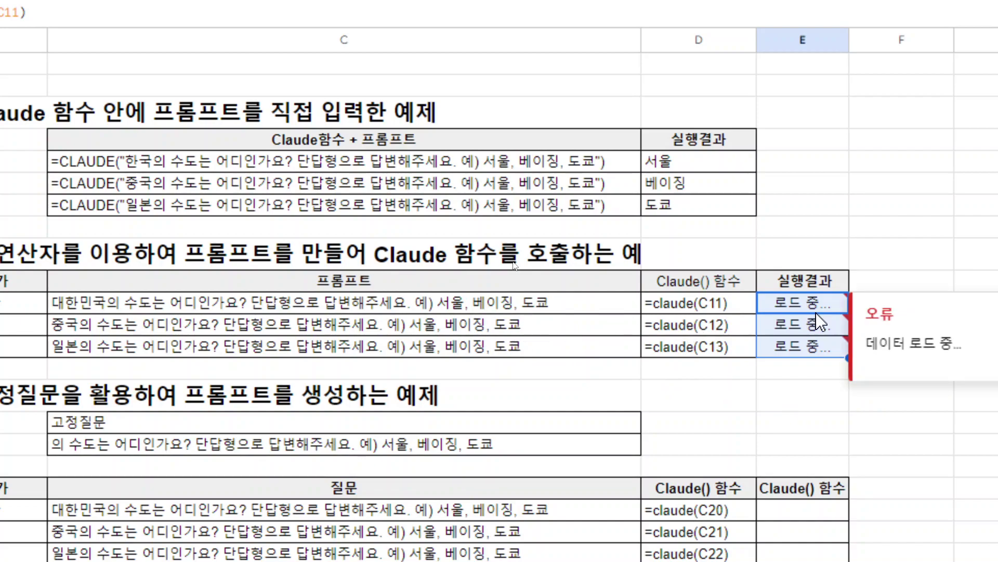
mouse_move(788, 337)
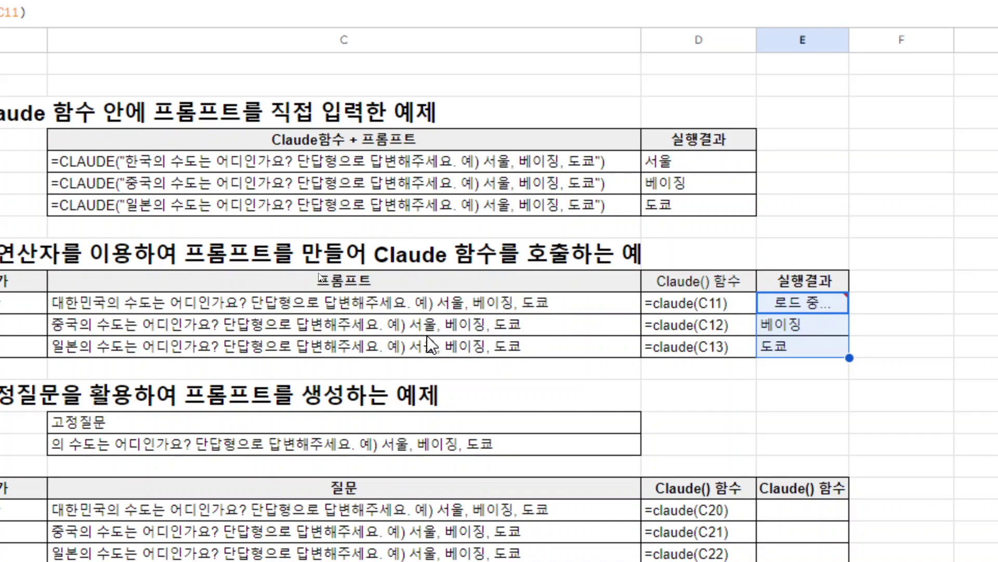
mouse_move(766, 311)
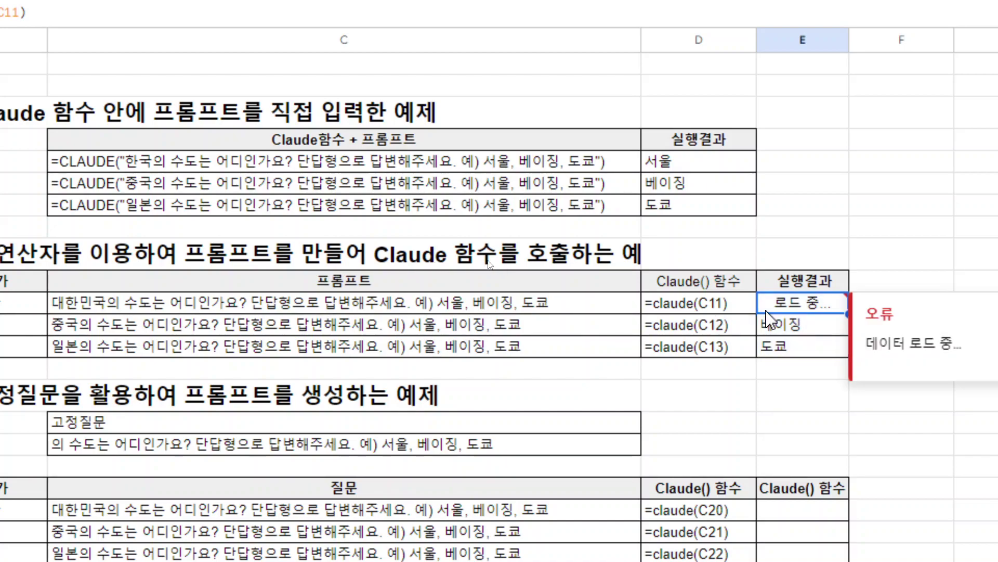
Examine the fixed question in C17 and how the C20 formula references it with C$17, leaving both unedited.
scroll(193, 366, down, 4)
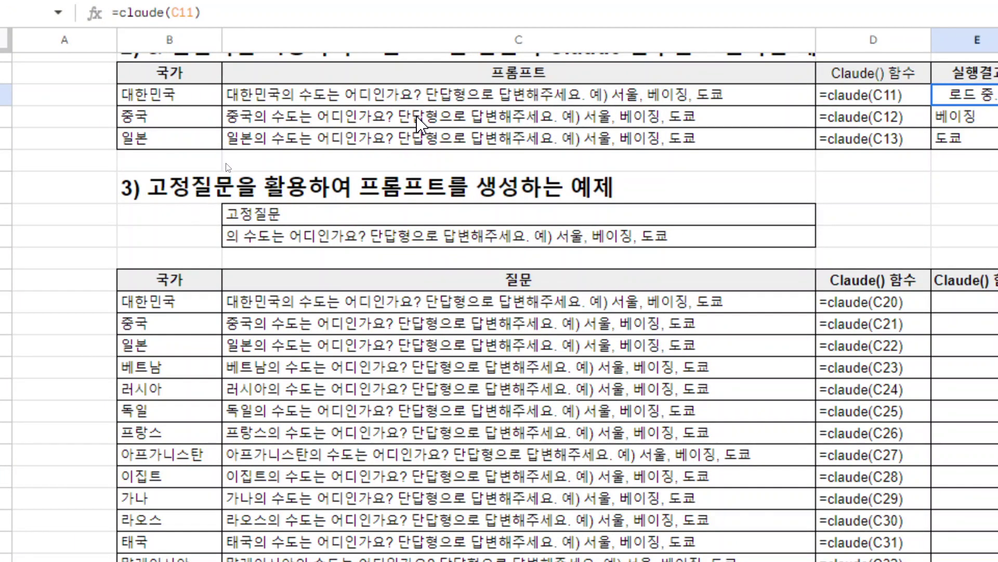
click(304, 96)
click(359, 240)
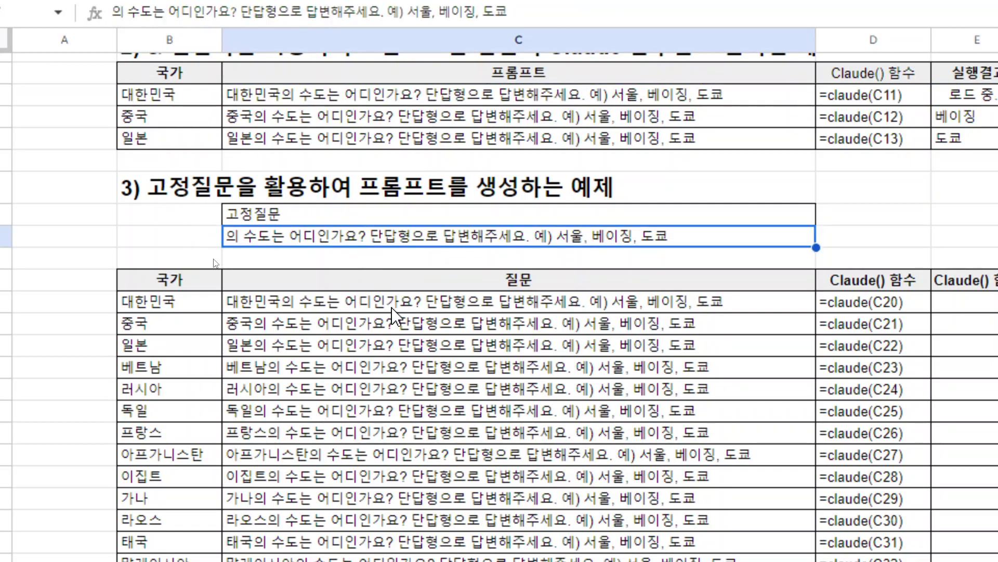
click(393, 309)
double_click(393, 311)
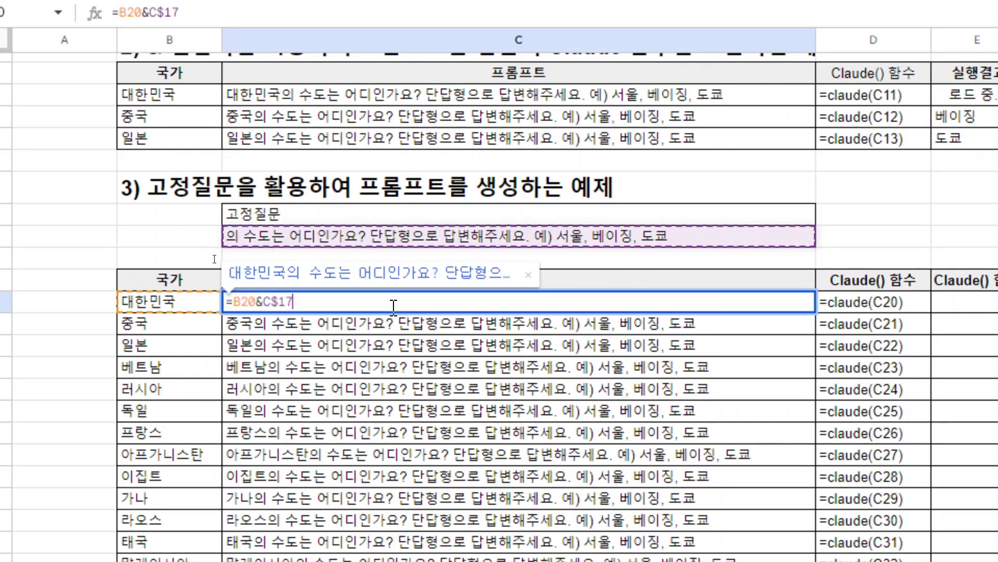
drag(271, 302, 280, 301)
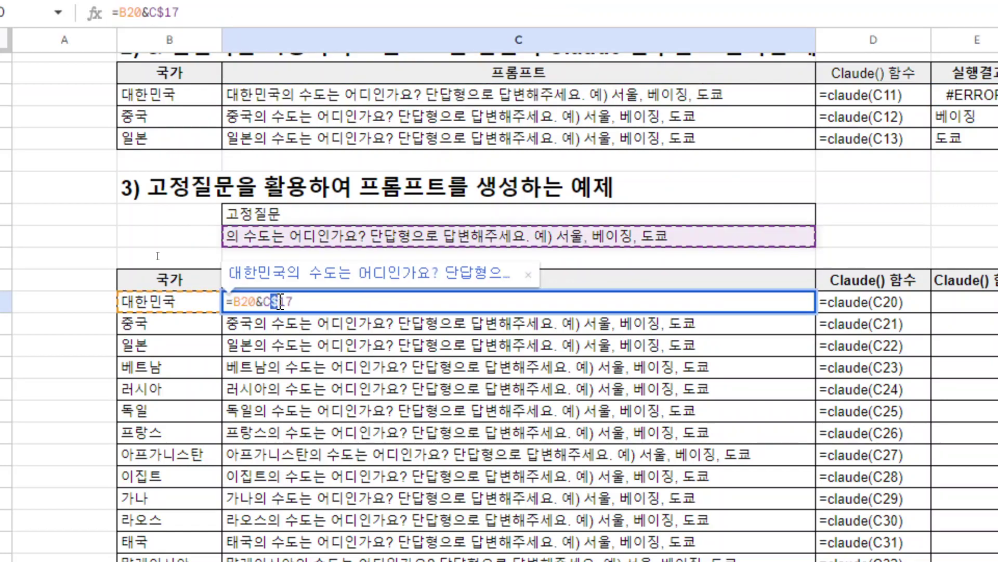
key(Escape)
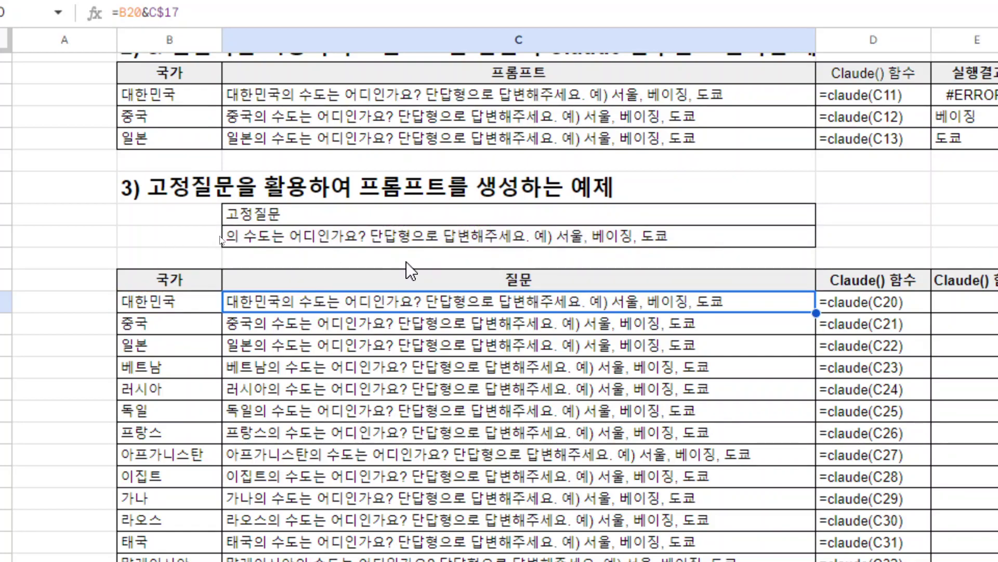
Add a second question mark after 어디인가요? in the fixed question in C17.
double_click(362, 237)
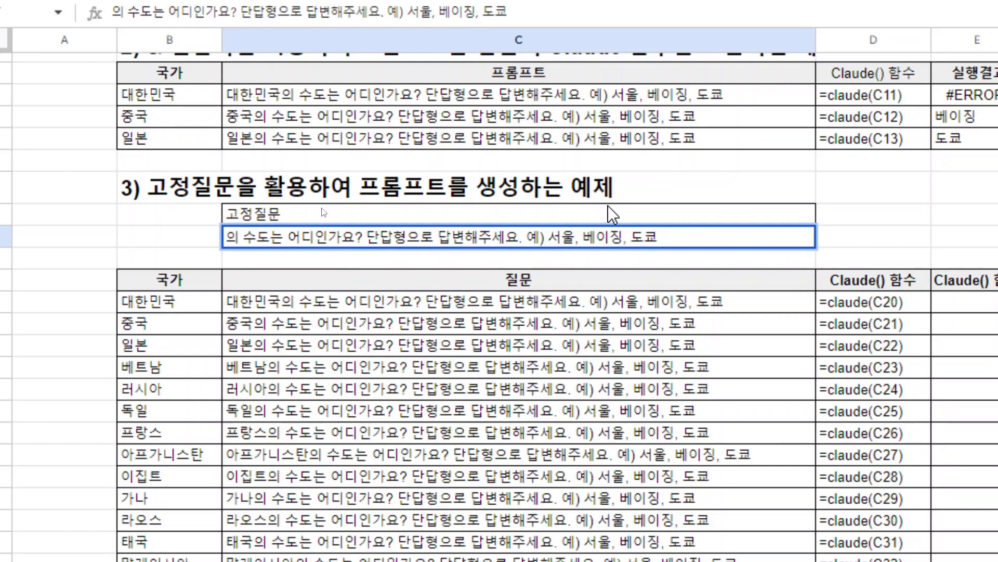
text(?)
key(Return)
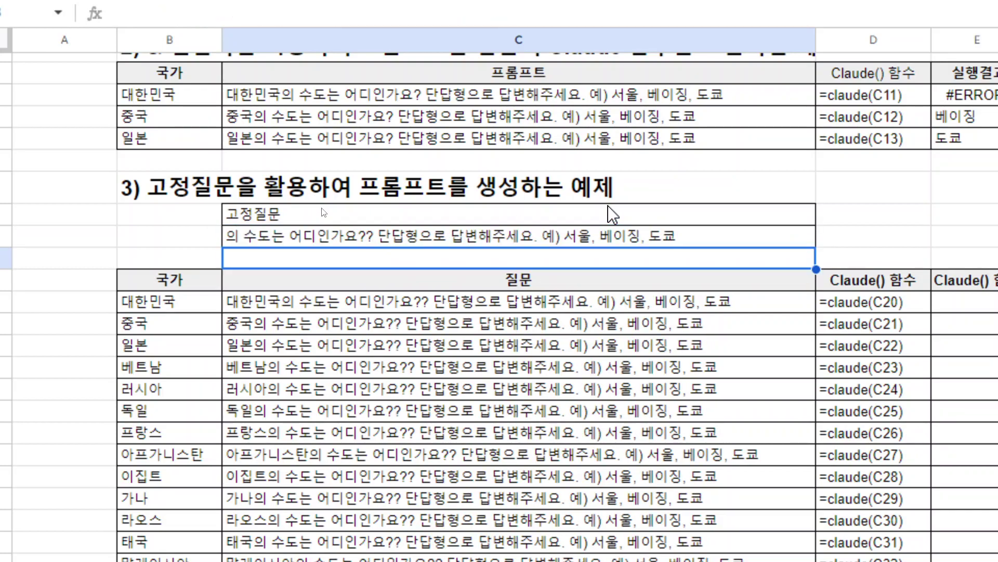
Remove the extra question mark from the fixed question in C17 and select the 대한민국 question in C20.
click(362, 239)
key(Return)
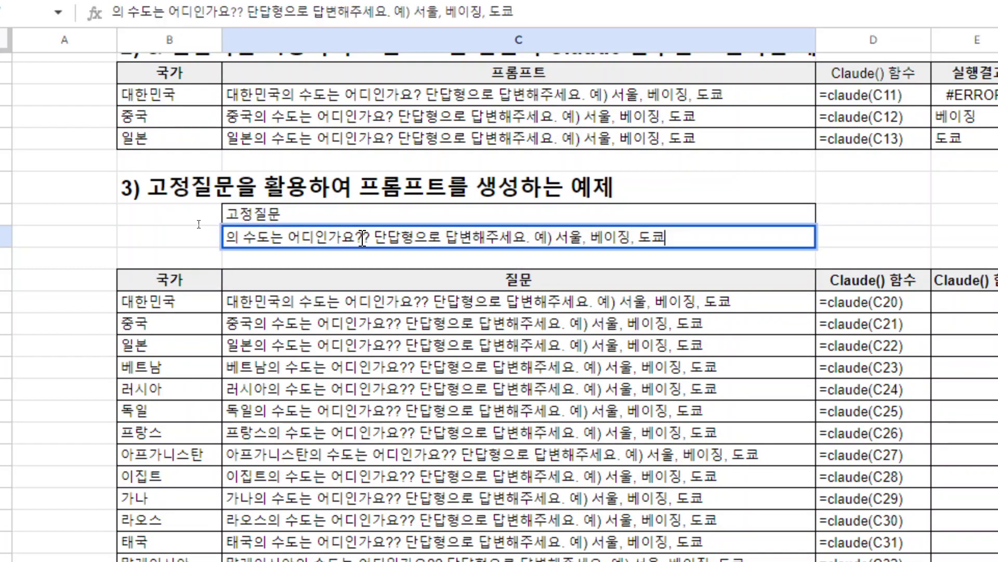
click(363, 238)
key(BackSpace)
key(Return)
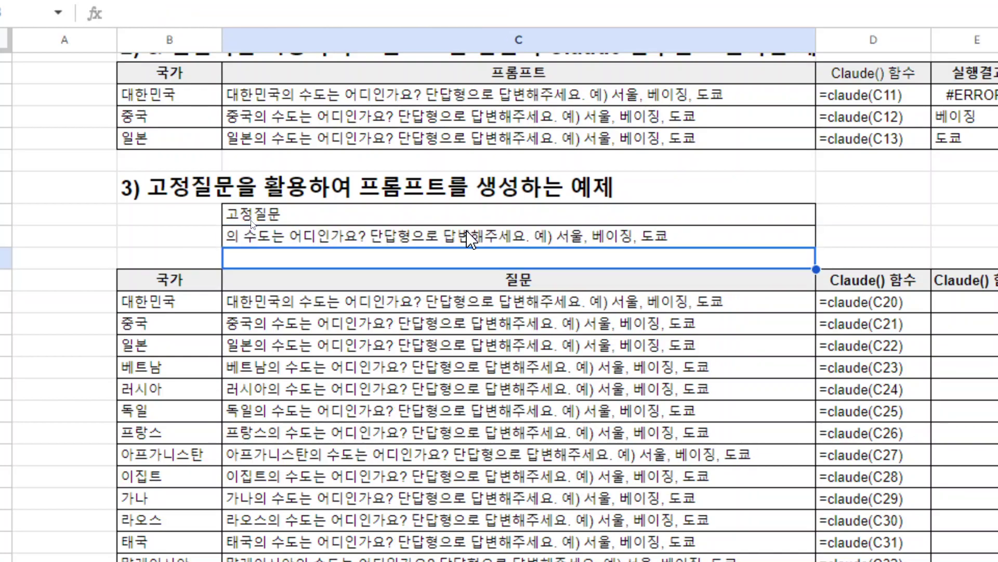
click(341, 301)
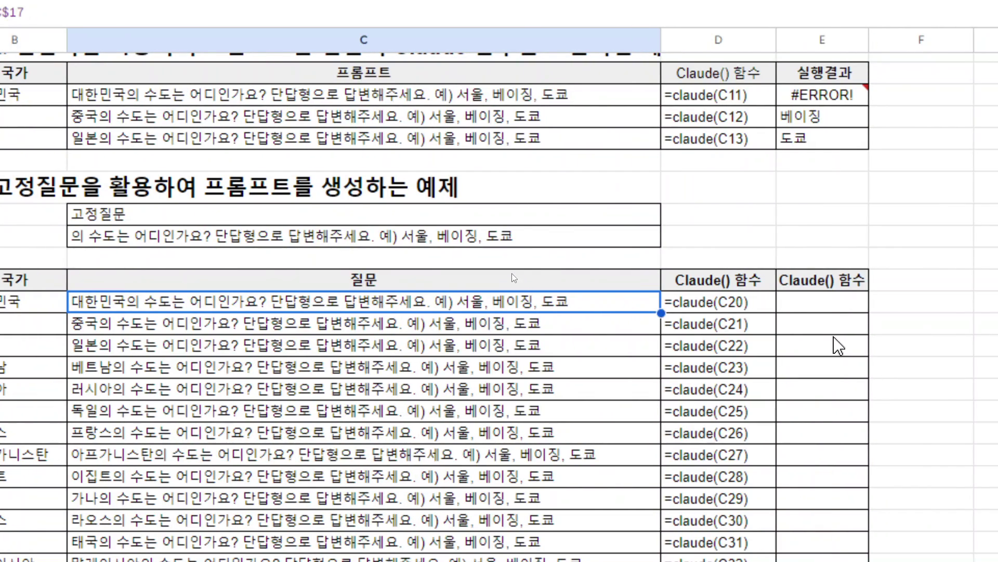
Select the 대한민국 result in E11 and open the Claude for Sheets sidebar.
click(831, 104)
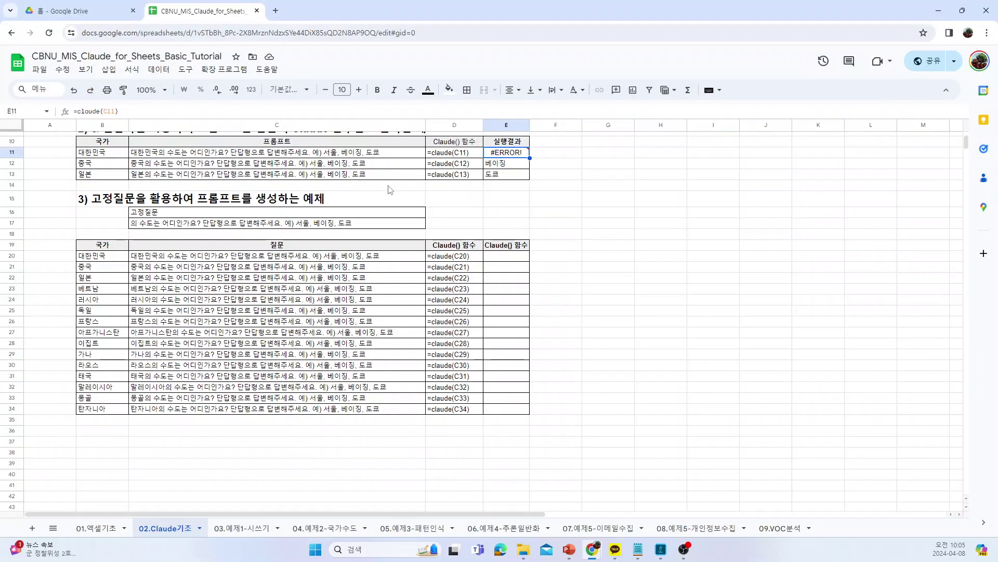
click(224, 69)
mouse_move(283, 173)
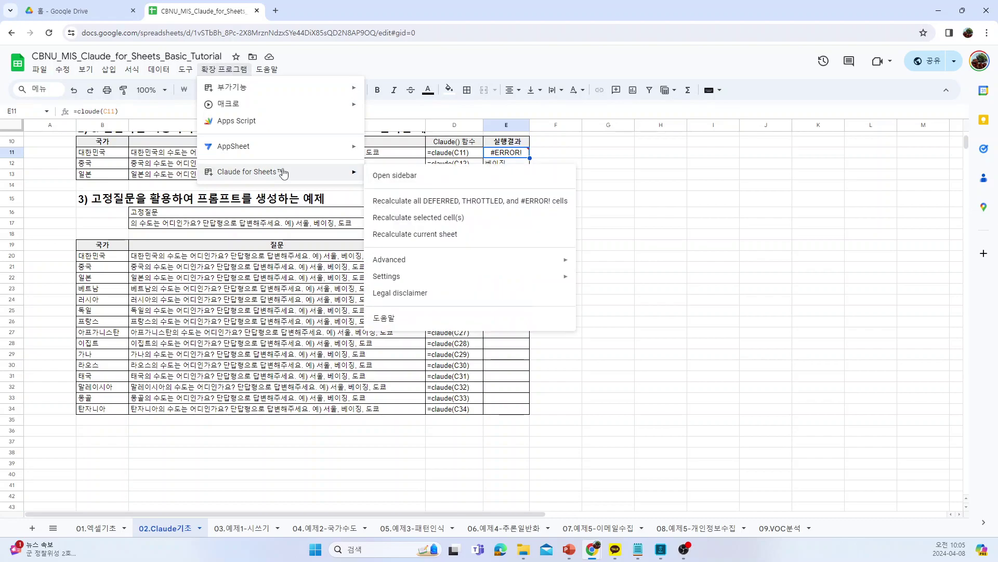
click(396, 176)
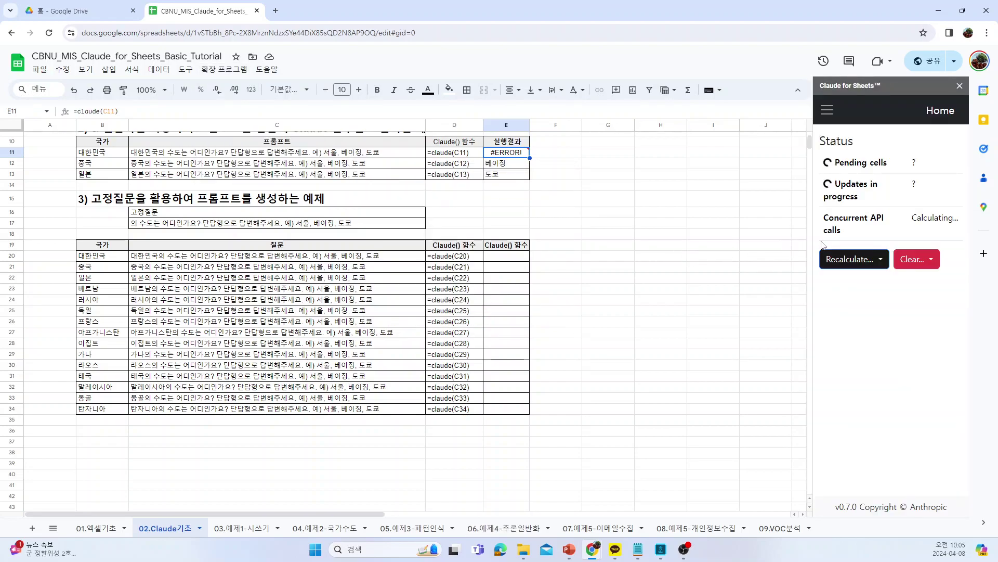
Recalculate all DEFERRED, THROTTLED and #ERROR! cells to rerun the failed formula in E11.
click(879, 235)
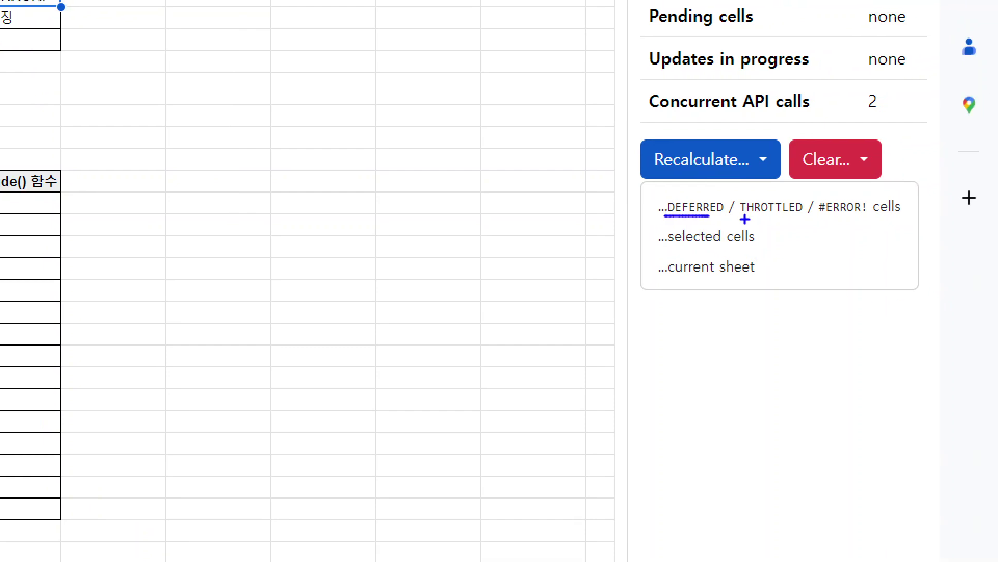
drag(744, 219, 779, 219)
drag(828, 218, 853, 217)
mouse_move(741, 178)
mouse_down()
mouse_move(621, 175)
mouse_move(750, 139)
mouse_move(731, 181)
mouse_up()
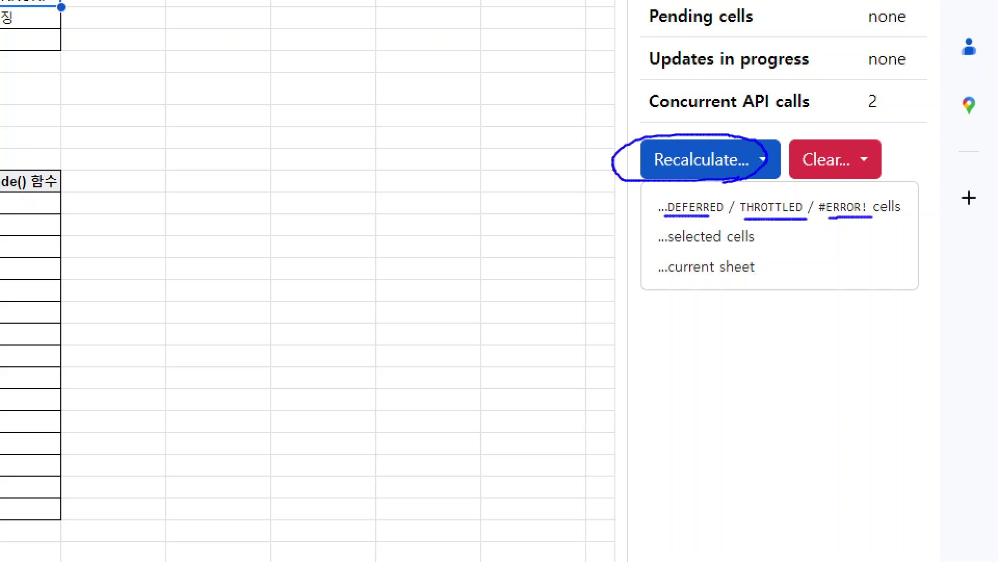
key(Escape)
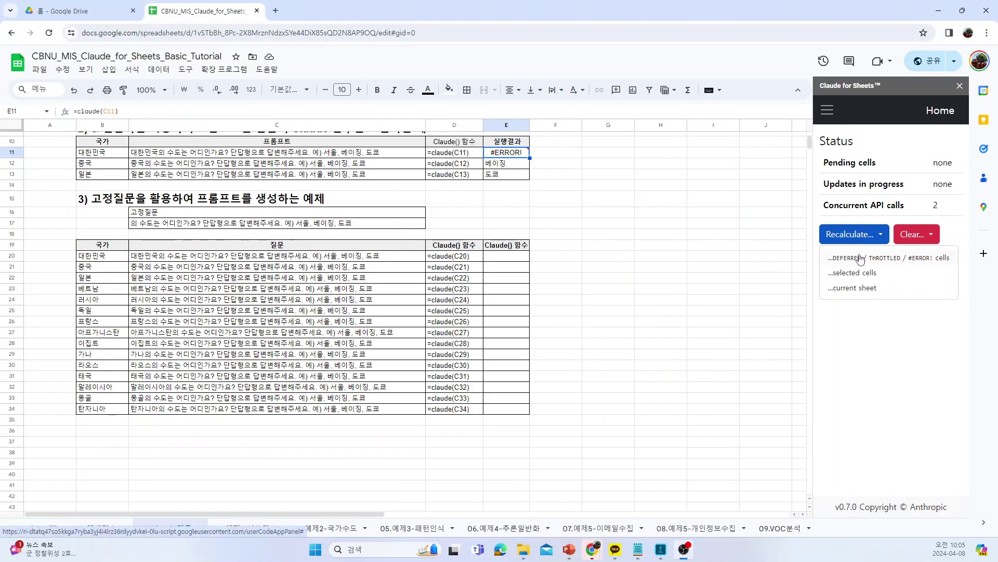
click(861, 259)
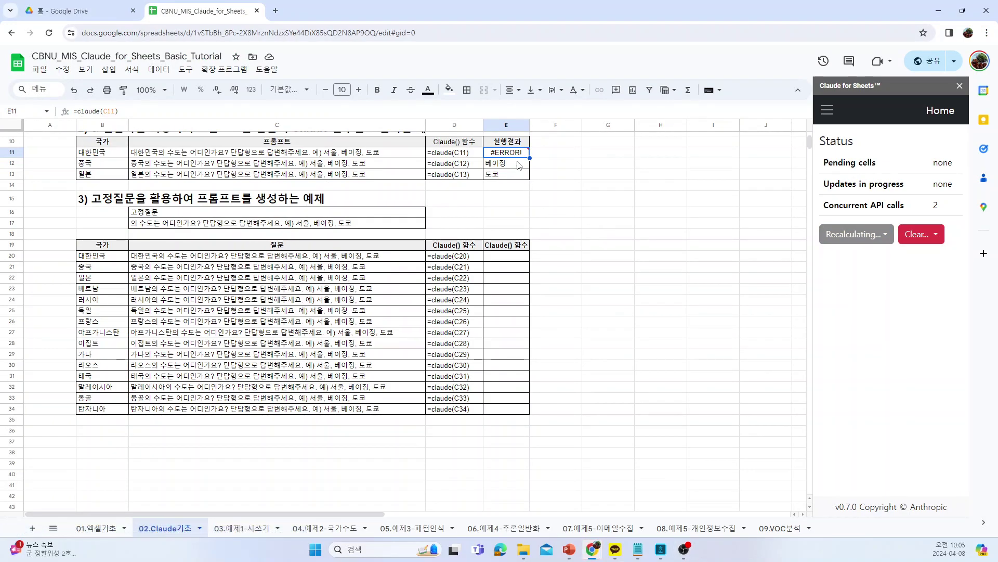
mouse_move(507, 158)
Enter =claude(C20) in E20 to run the 대한민국 prompt built from the fixed question.
click(505, 259)
text(=ck)
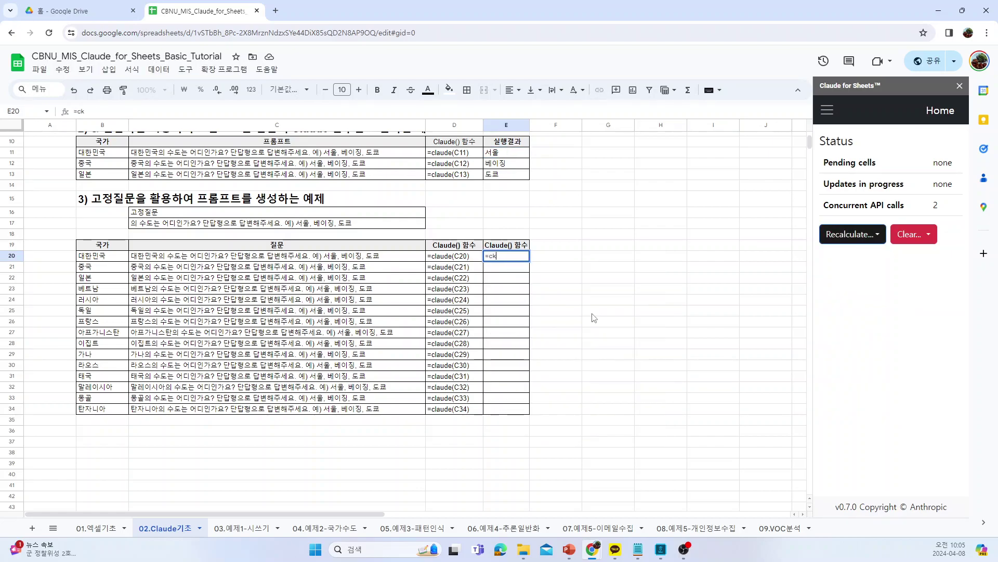
key(BackSpace)
text(lo)
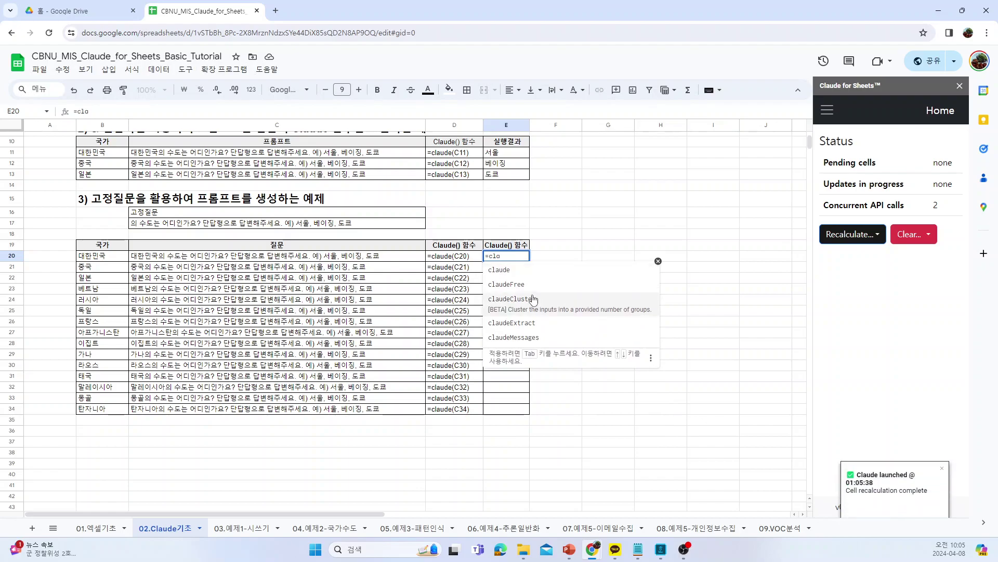
click(494, 273)
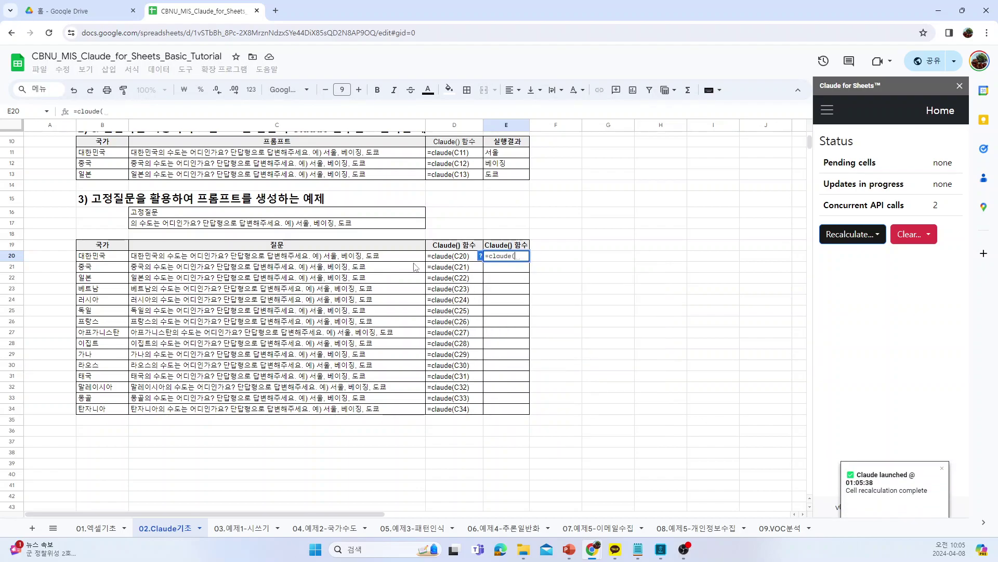
click(393, 259)
key(Return)
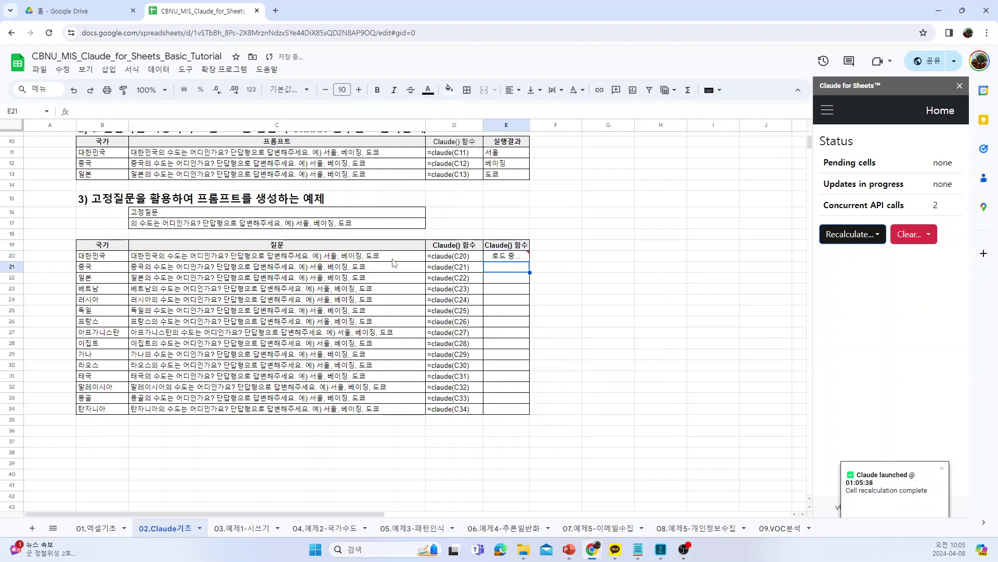
Fill the CLAUDE formula from E20 down through E34 for all the remaining countries.
click(515, 258)
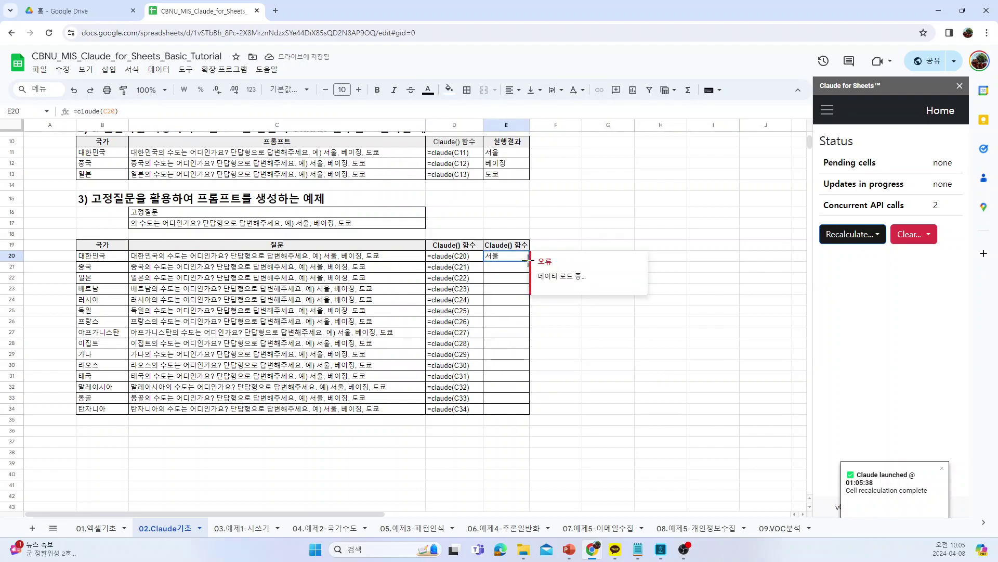
key(ctrl+Return)
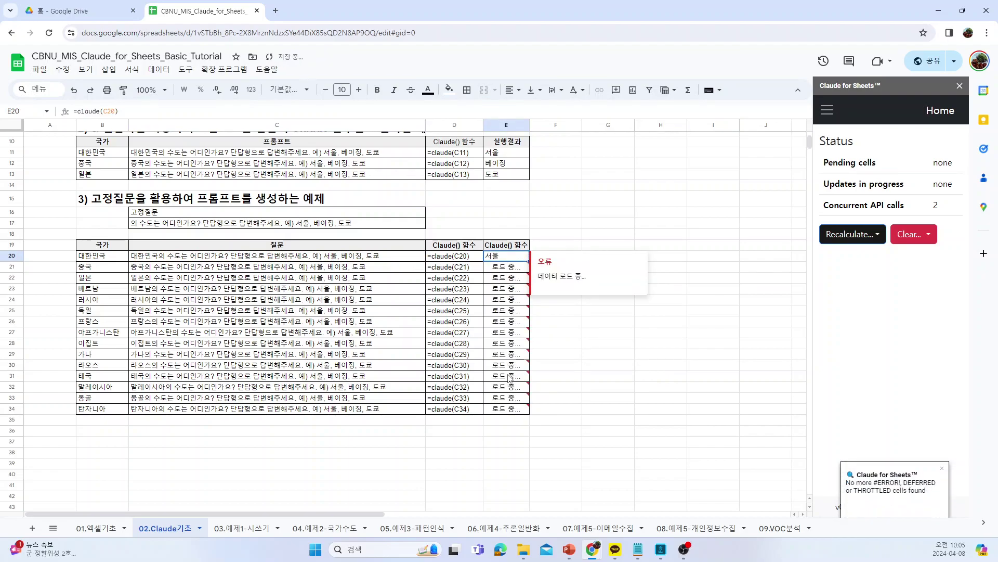
click(507, 312)
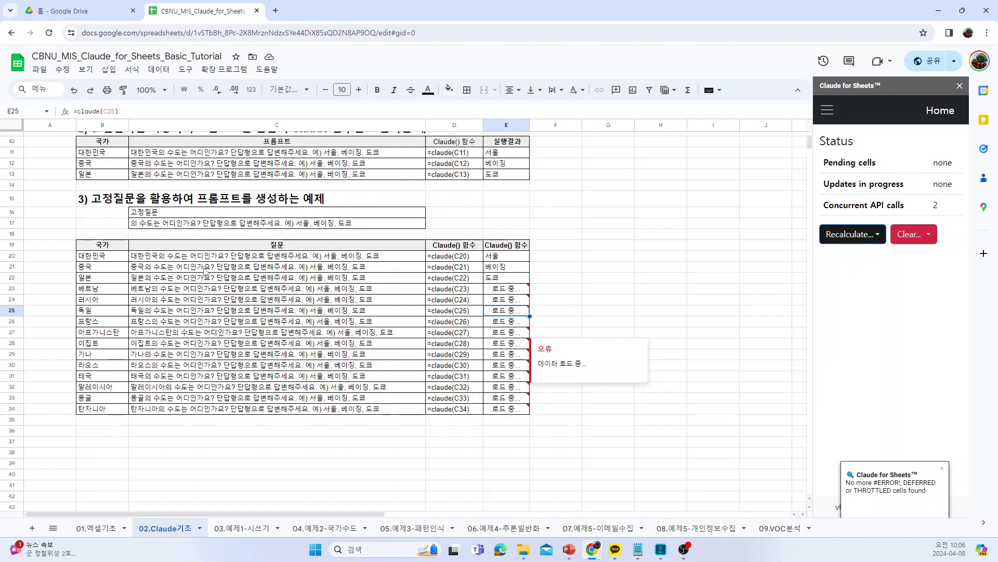
Review the country questions in C20:C34 alongside their CLAUDE results in E20:E34.
drag(260, 258, 271, 409)
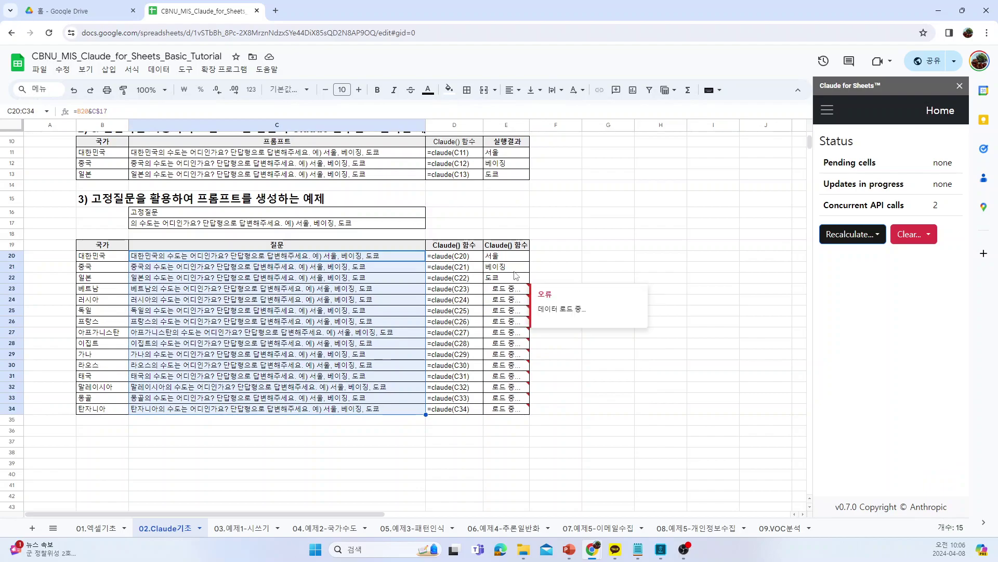
drag(515, 255, 519, 408)
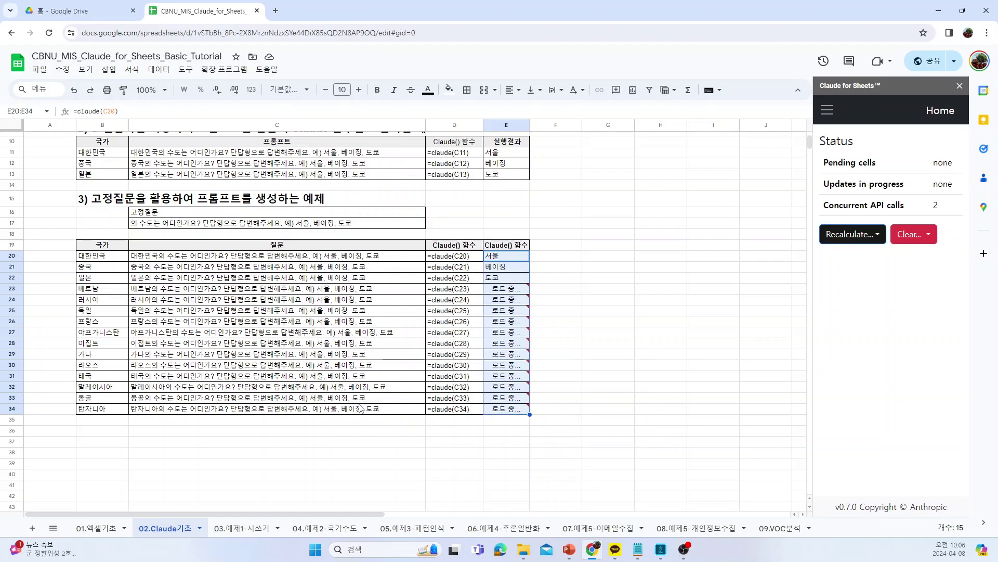
scroll(217, 450, up, 3)
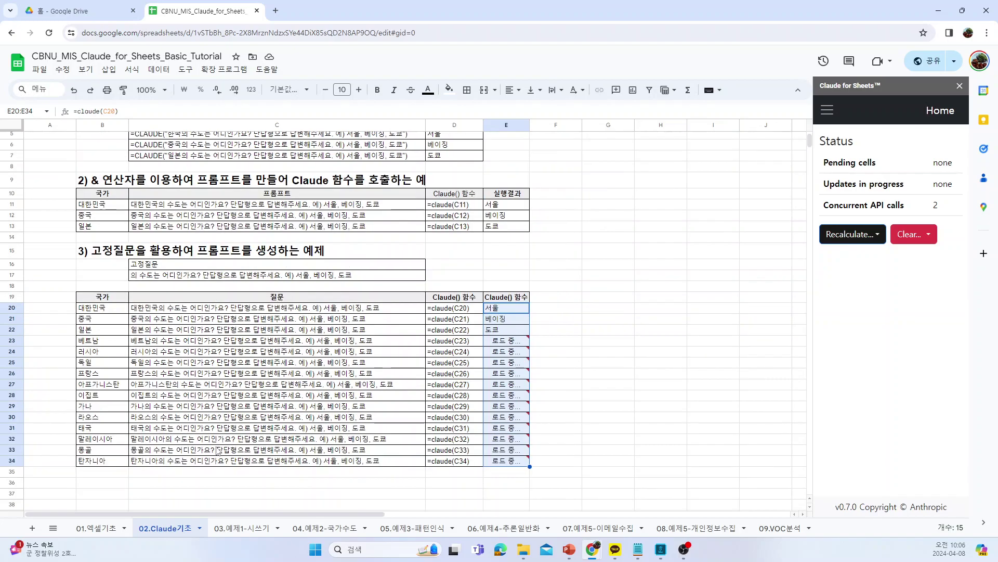
scroll(217, 450, down, 2)
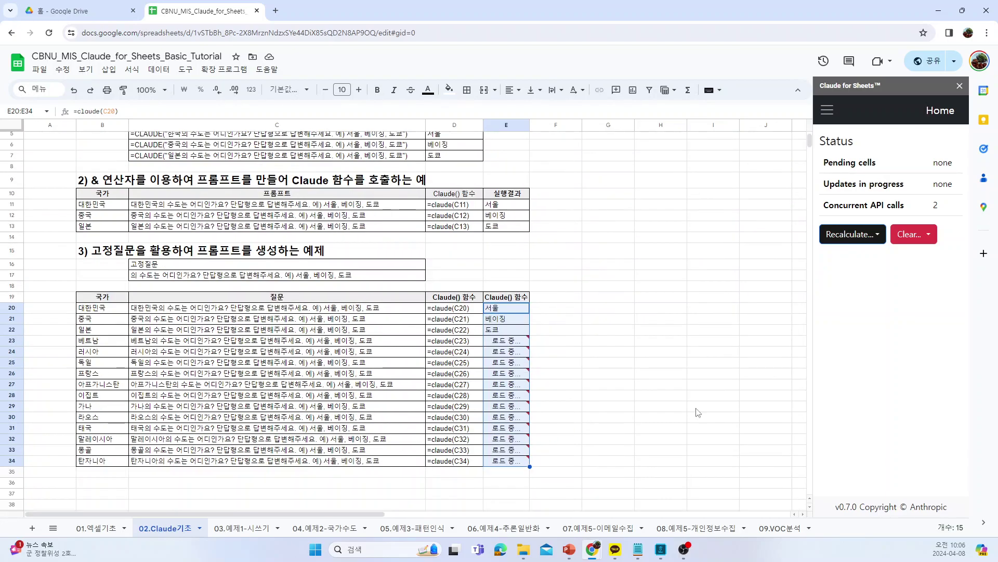